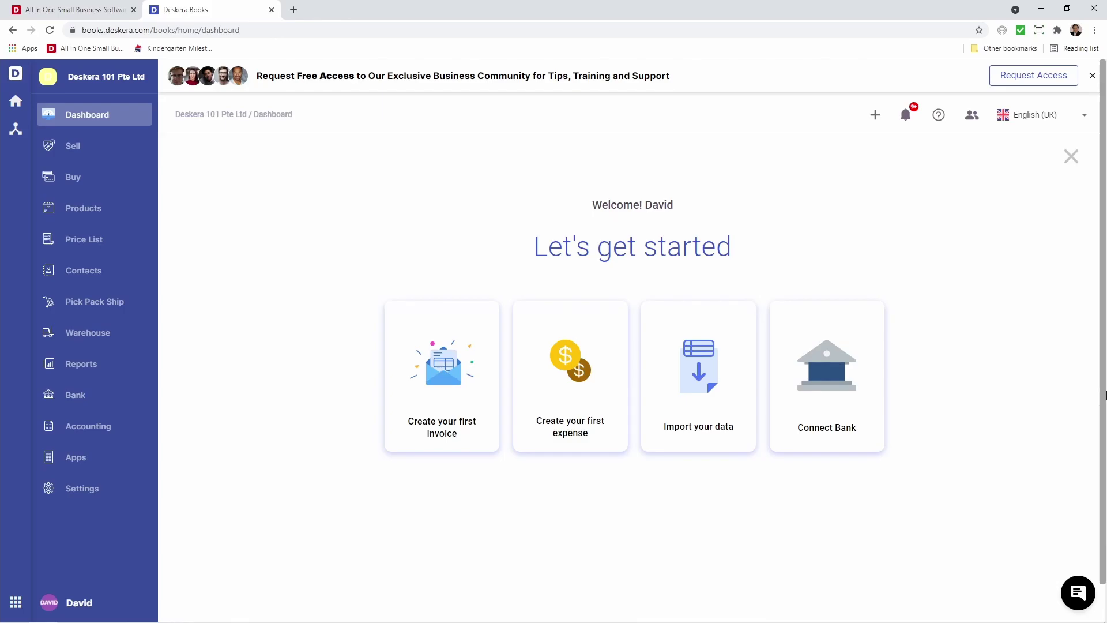
# Start a new bank account named 'OCBC Bank' and move to its Description field
pyautogui.click(848, 401)
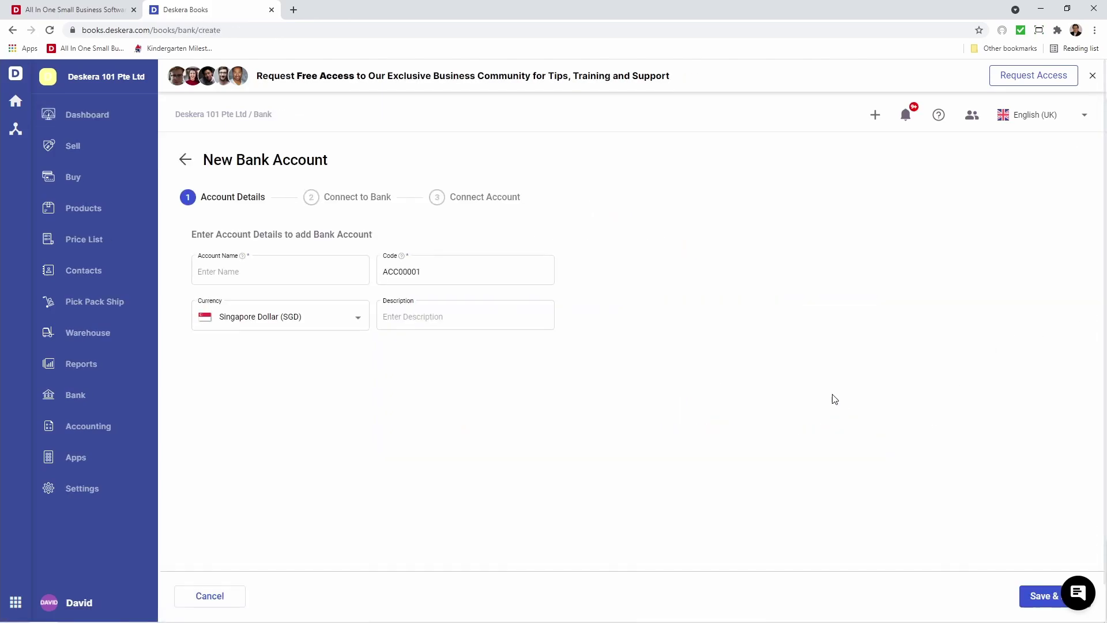
pyautogui.click(270, 277)
pyautogui.write('OCBC Ba')
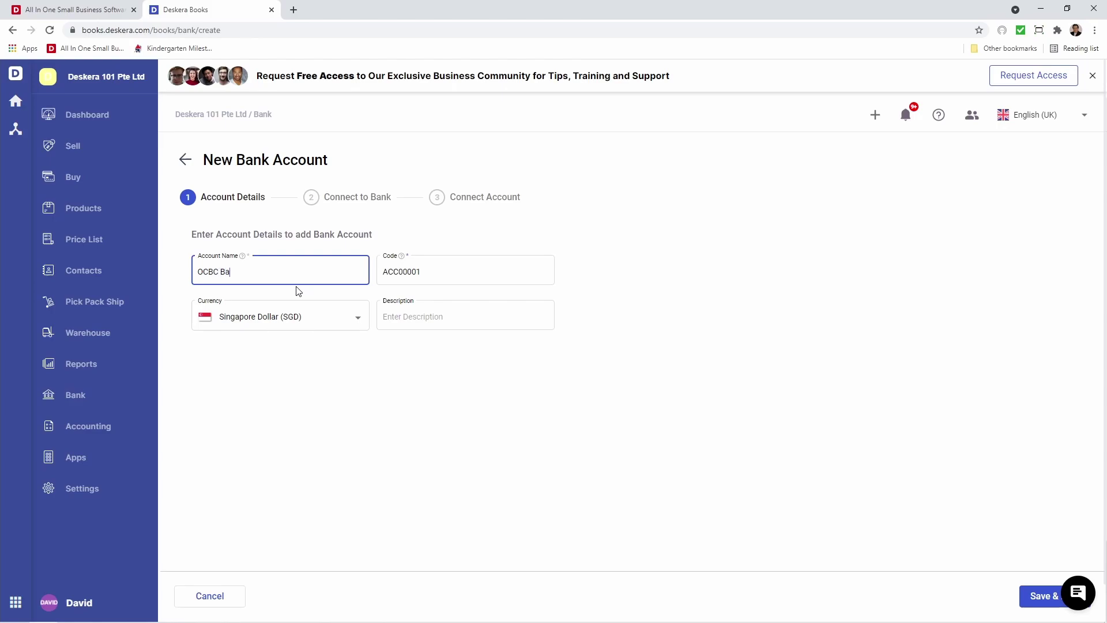
pyautogui.write('nk')
pyautogui.click(406, 328)
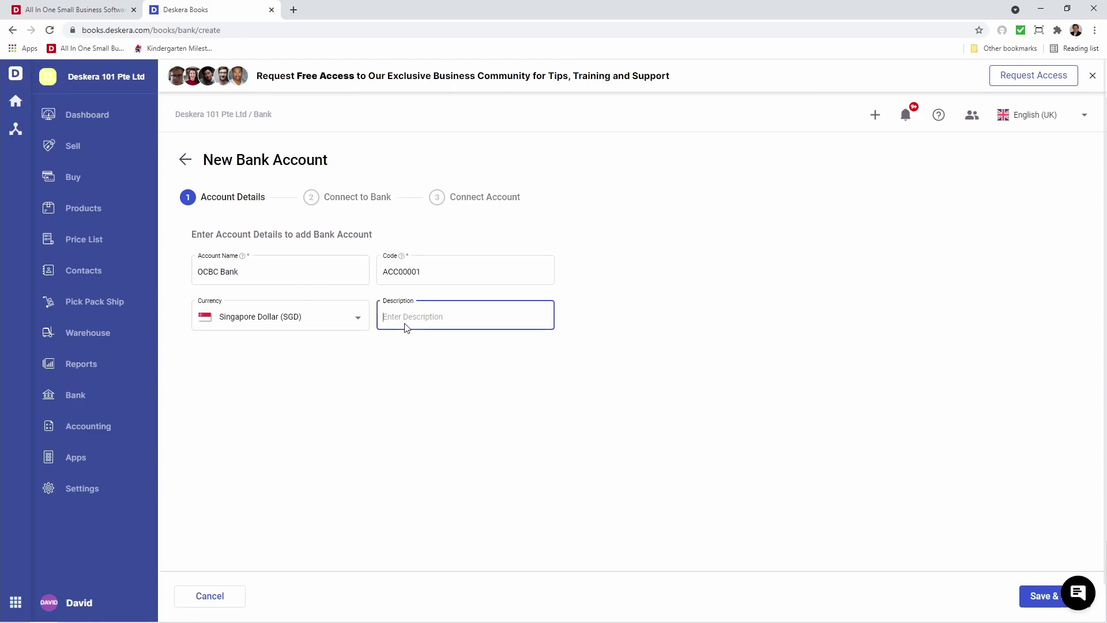
pyautogui.write('OCBC Bank')
# Save the OCBC Bank details, look at OCBC's SMS OTP connection option, and return to Choose your bank
pyautogui.click(1041, 599)
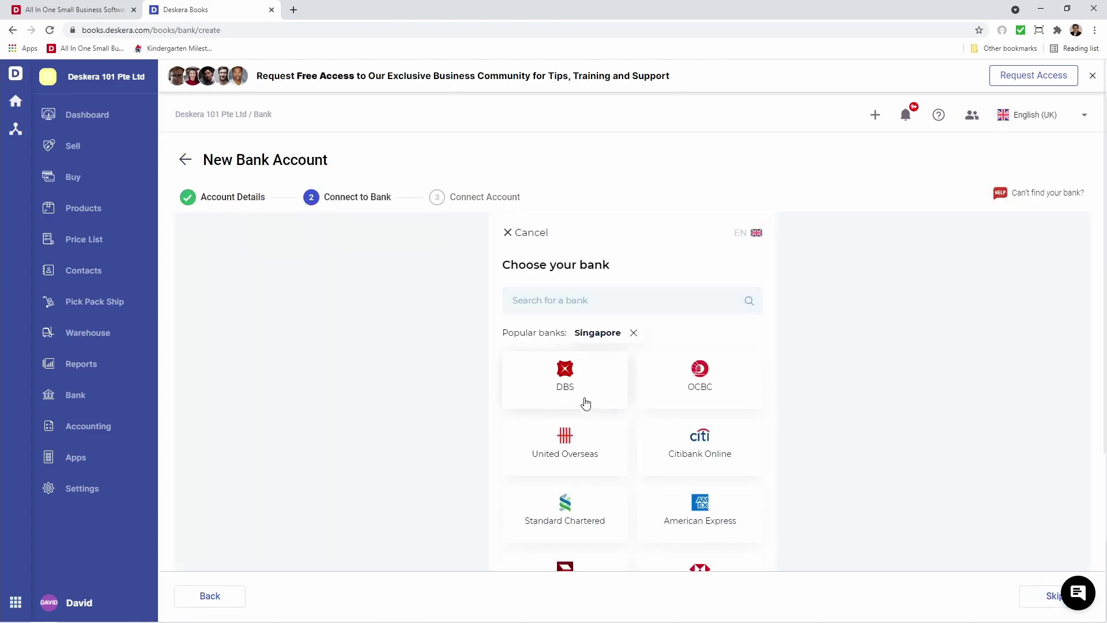
pyautogui.click(712, 378)
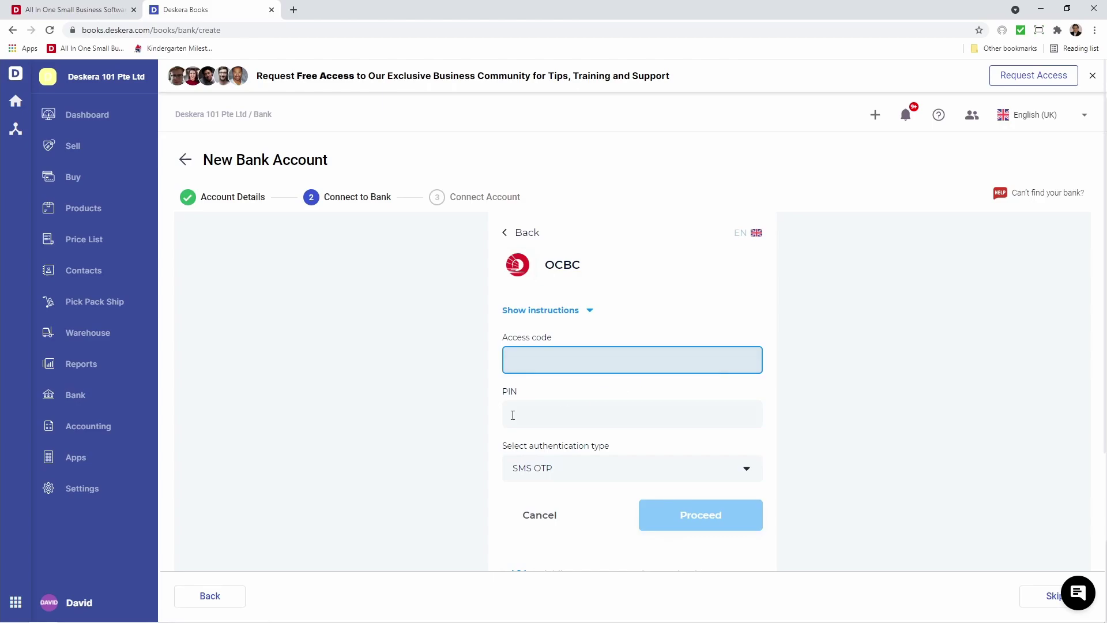
pyautogui.click(525, 477)
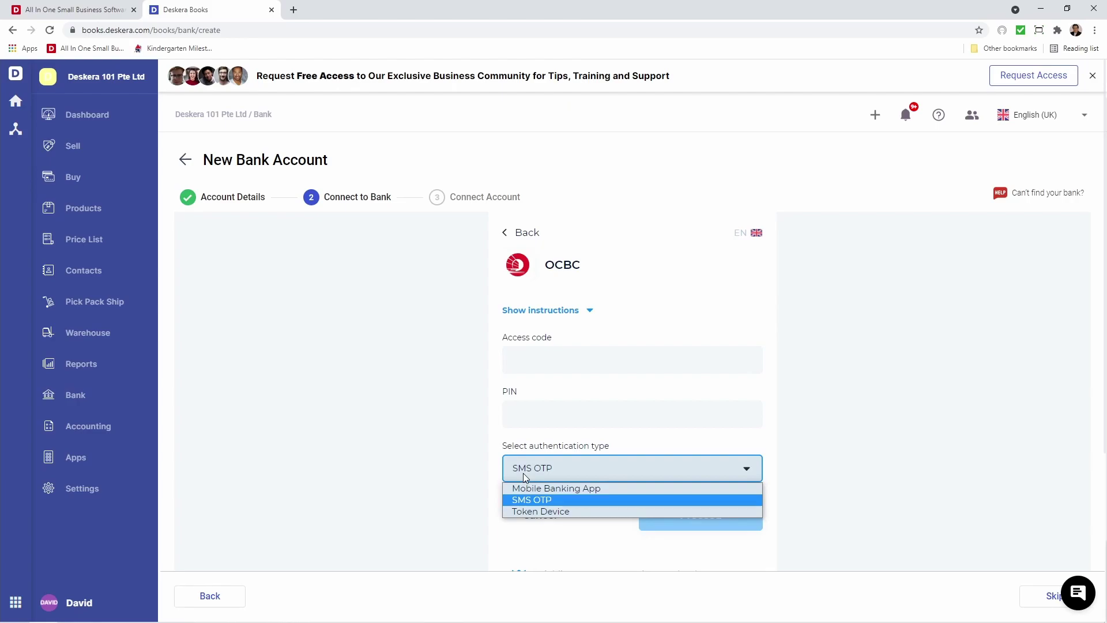
pyautogui.click(524, 473)
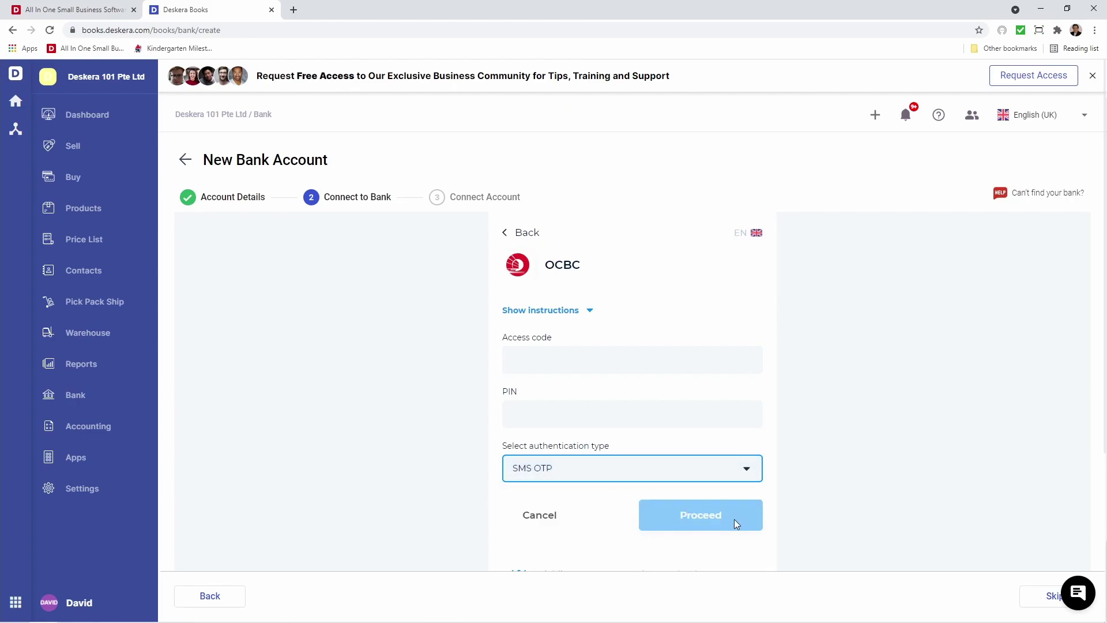
pyautogui.click(507, 233)
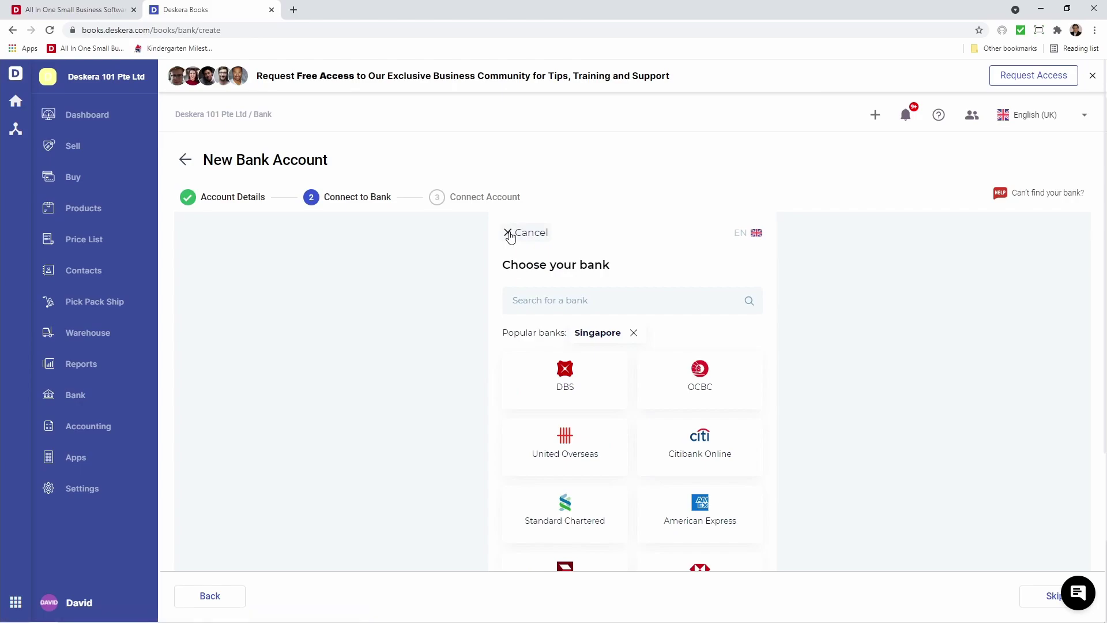
# Search the bank list for 'OCBC', clear the search, and skip connecting a bank
pyautogui.scroll(-1, 617, 418)
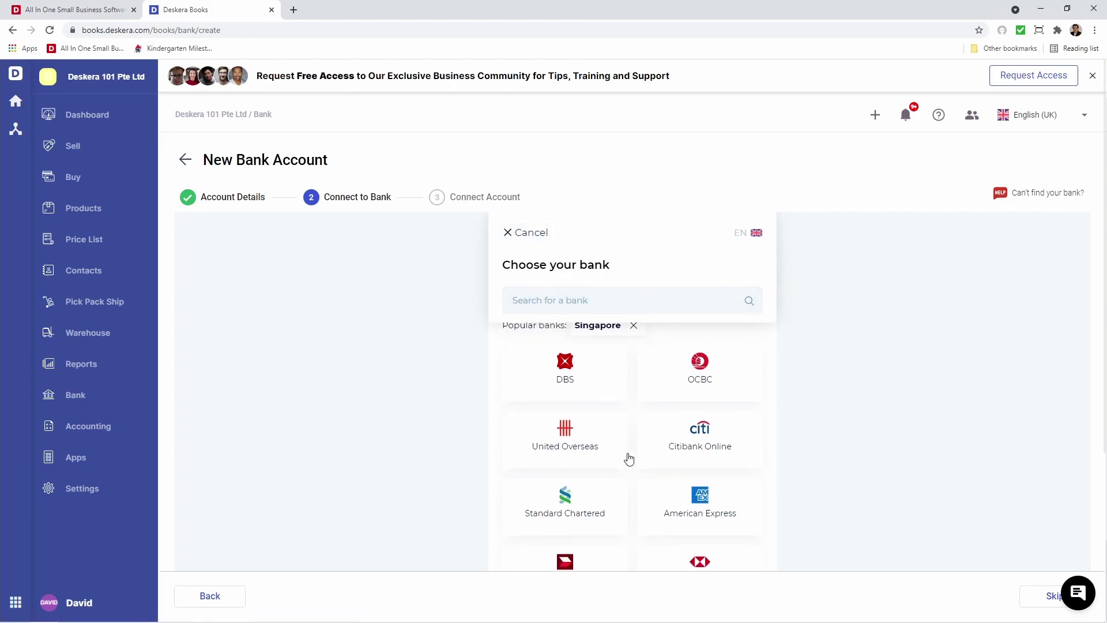
pyautogui.click(553, 303)
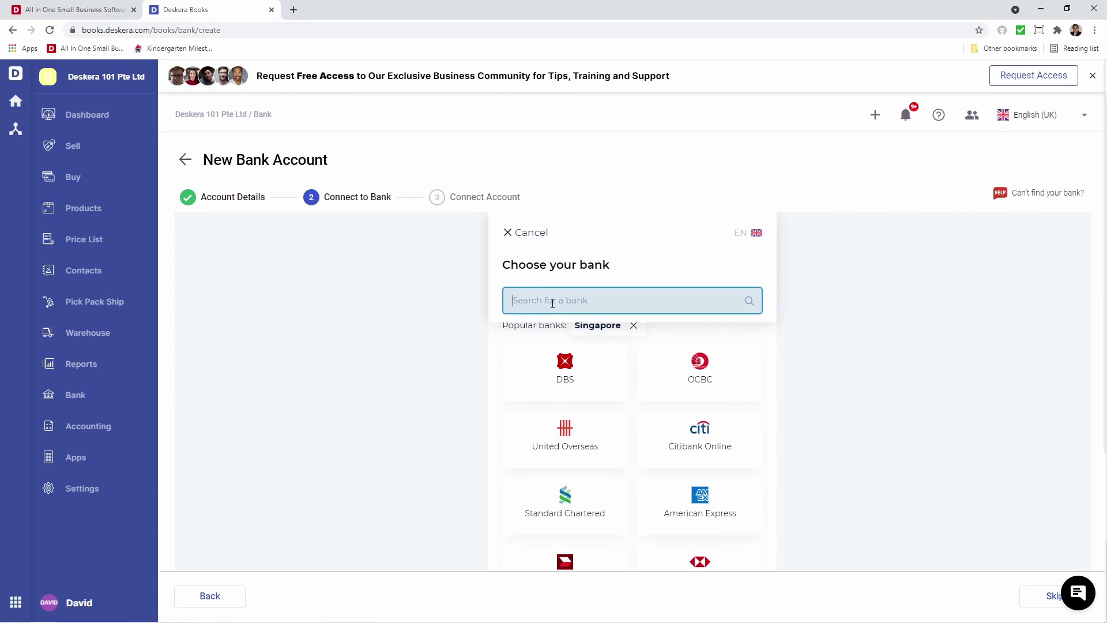
pyautogui.write('OCBC')
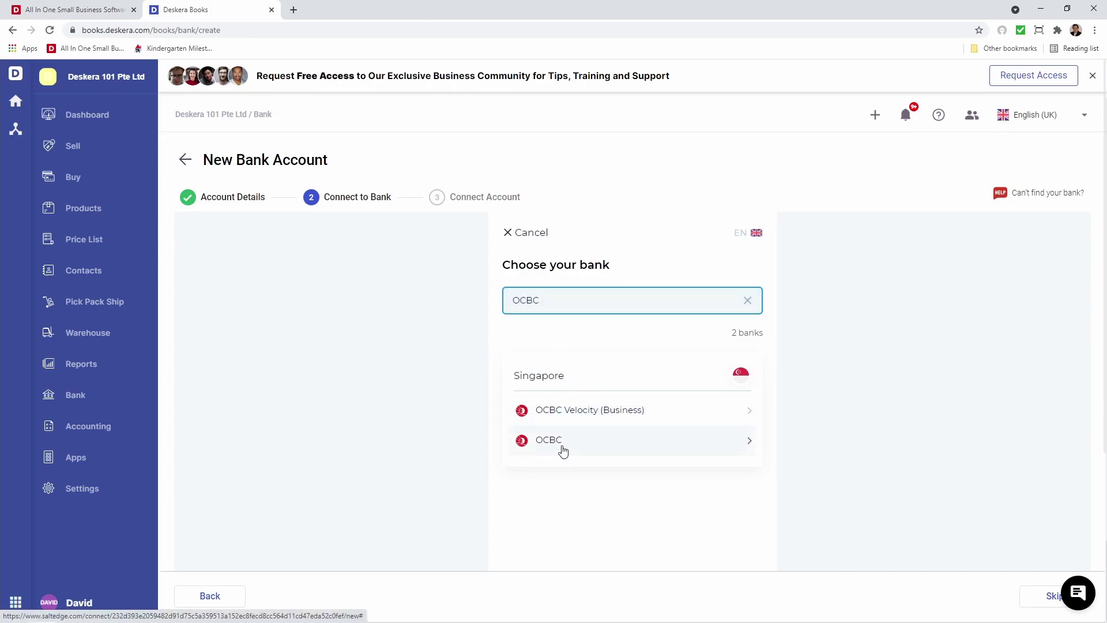
pyautogui.click(748, 300)
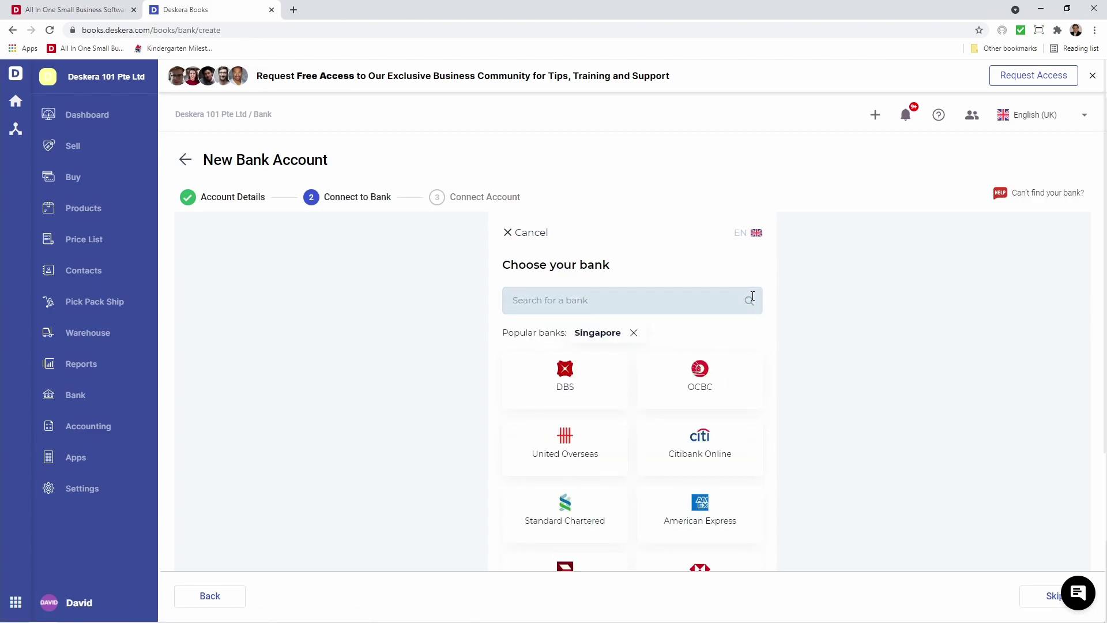
pyautogui.click(1035, 600)
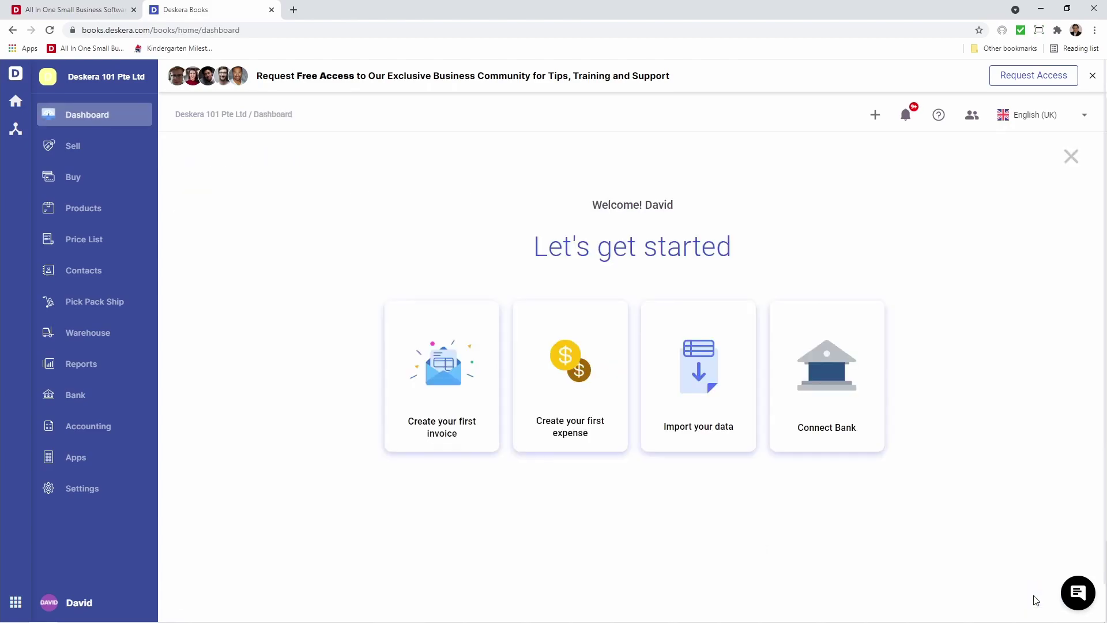
# On the Bank accounts page, check OCBC Bank's actions and the Add Bank Account form, then reopen OCBC's actions
pyautogui.click(94, 403)
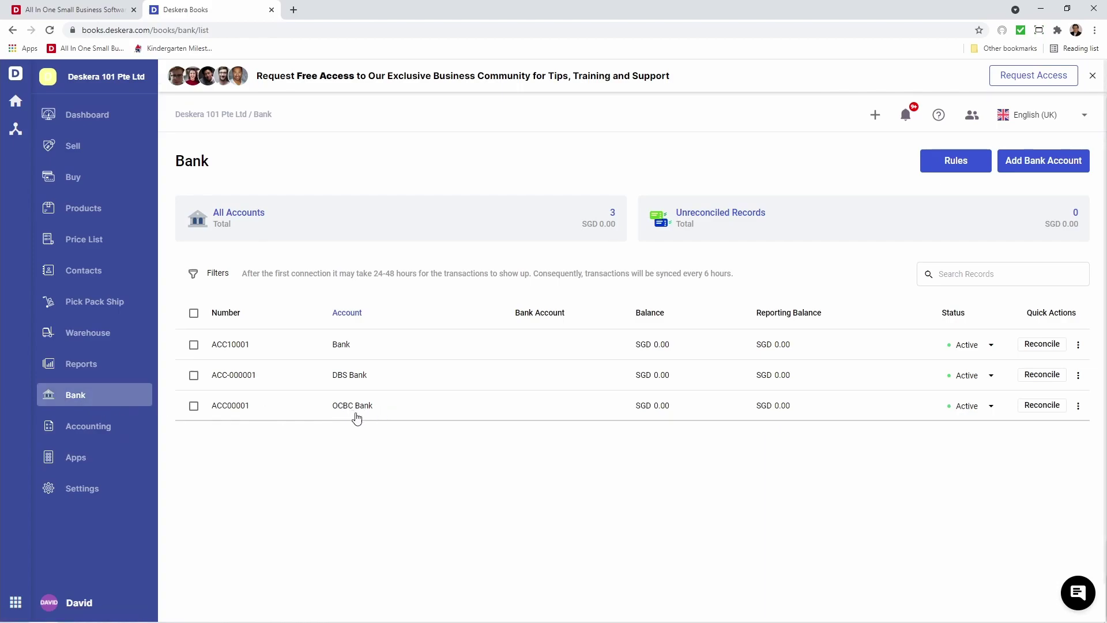
pyautogui.click(1079, 406)
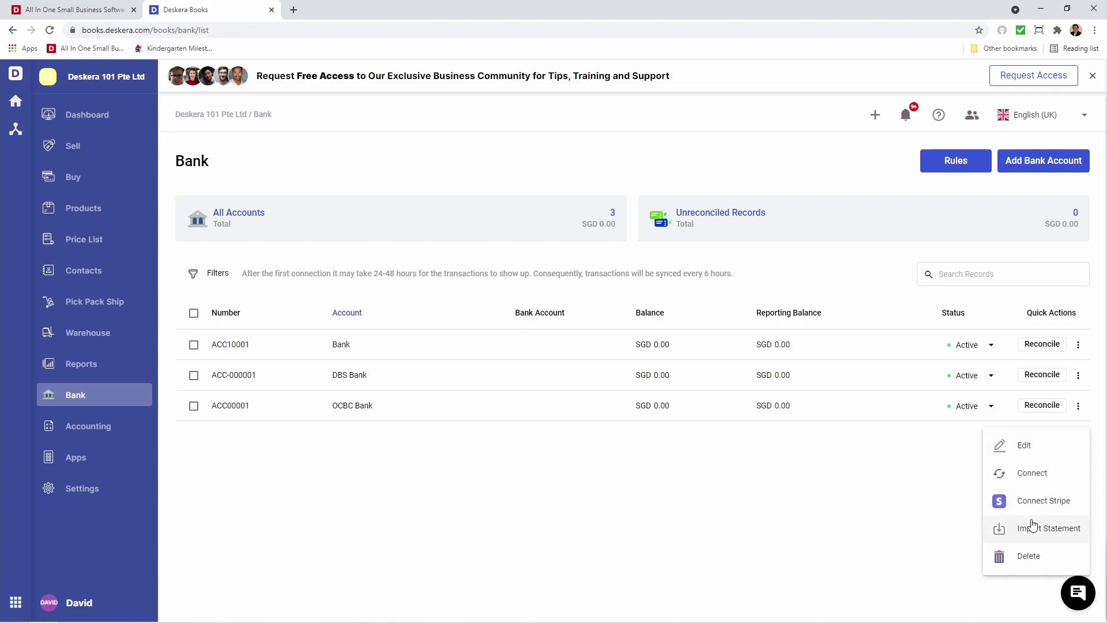
pyautogui.click(882, 531)
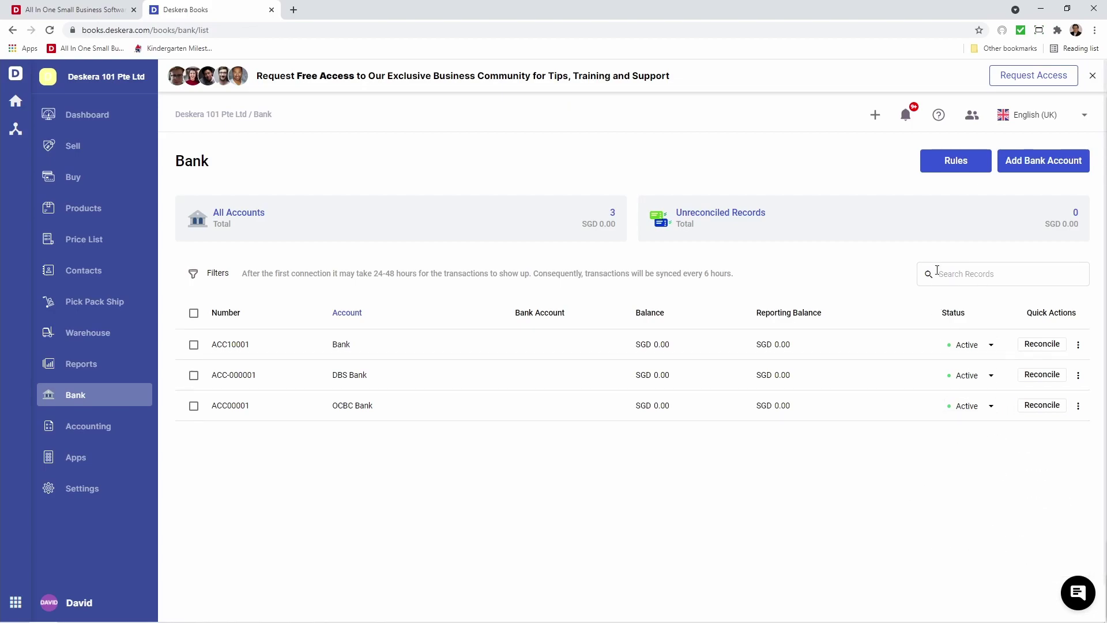
pyautogui.click(1021, 168)
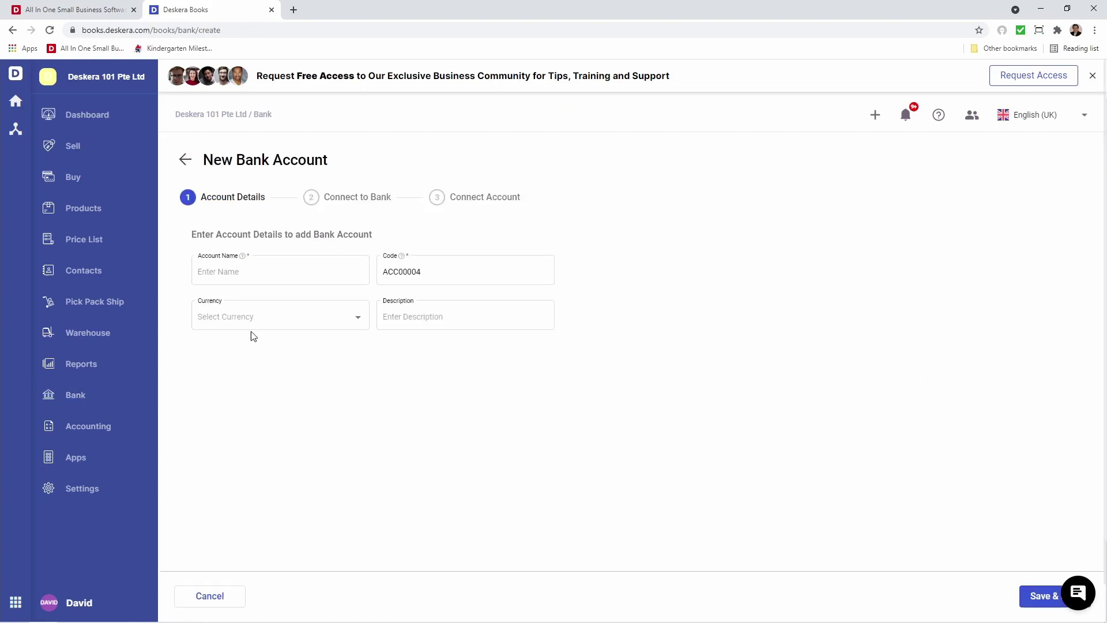
pyautogui.click(184, 160)
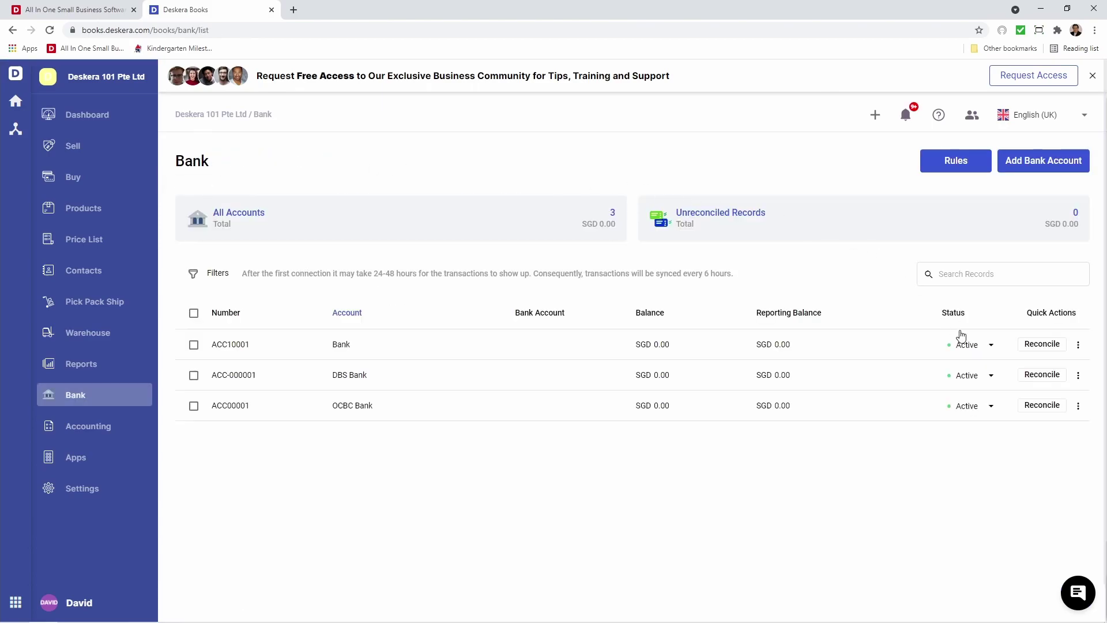
pyautogui.click(1079, 406)
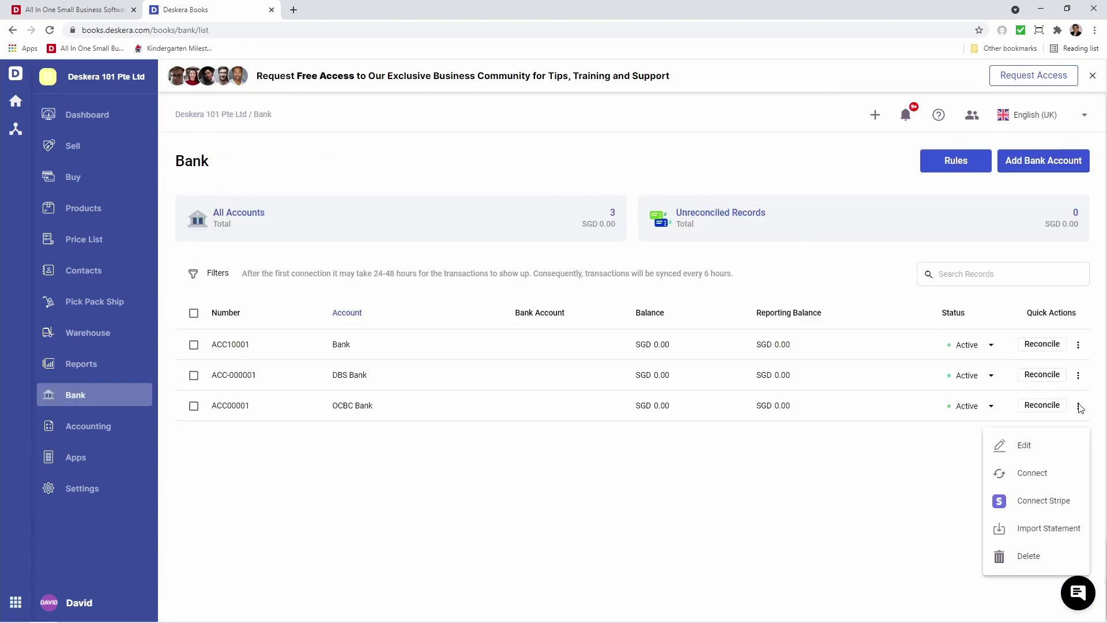
# Start a statement import for OCBC Bank and download the sample statement file
pyautogui.click(1051, 527)
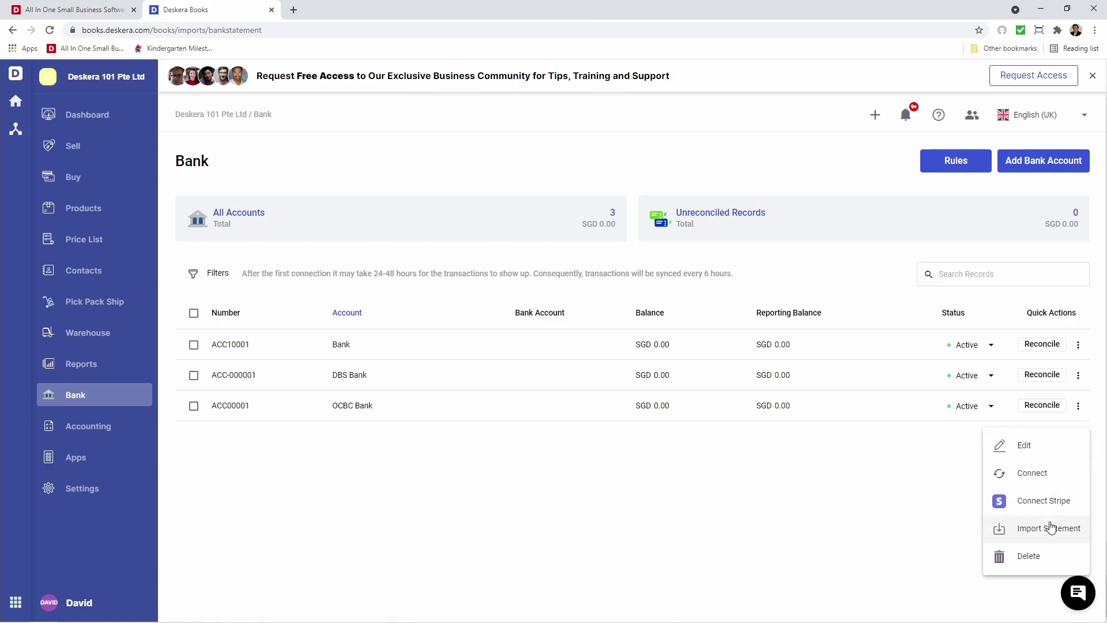
pyautogui.click(610, 378)
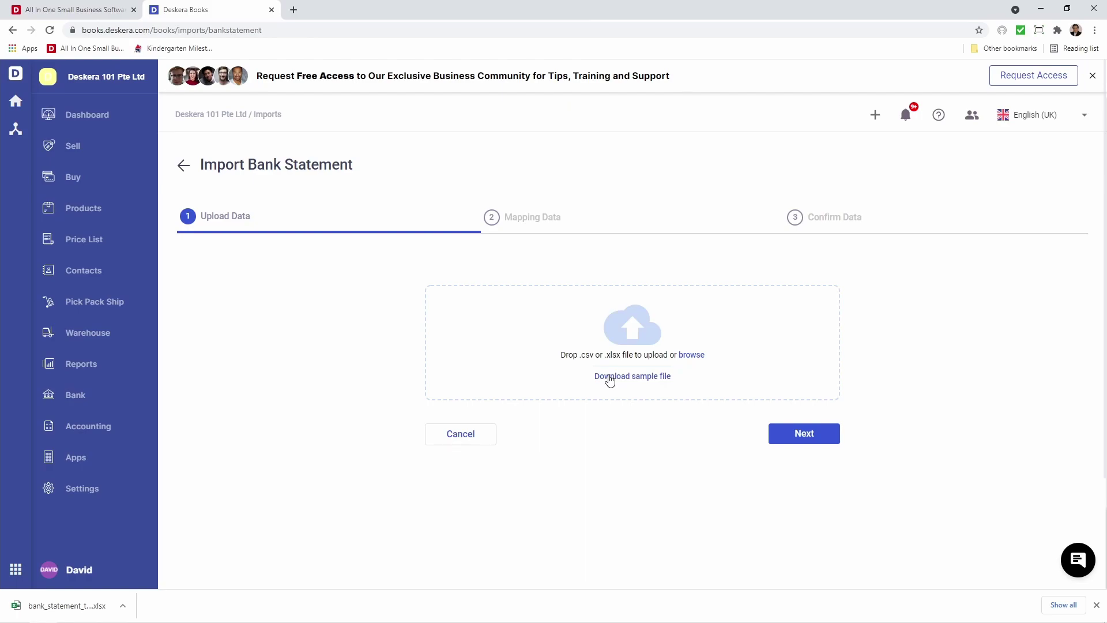
# Open the sample spreadsheet for editing and set both transaction dates to 01-08-2021
pyautogui.click(65, 606)
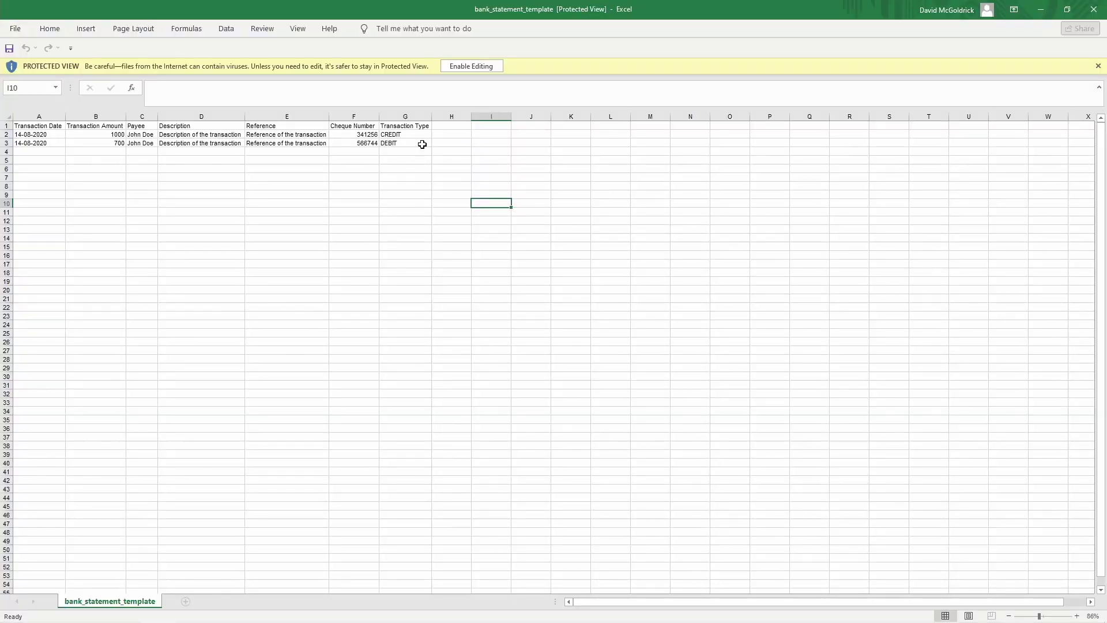
pyautogui.click(495, 65)
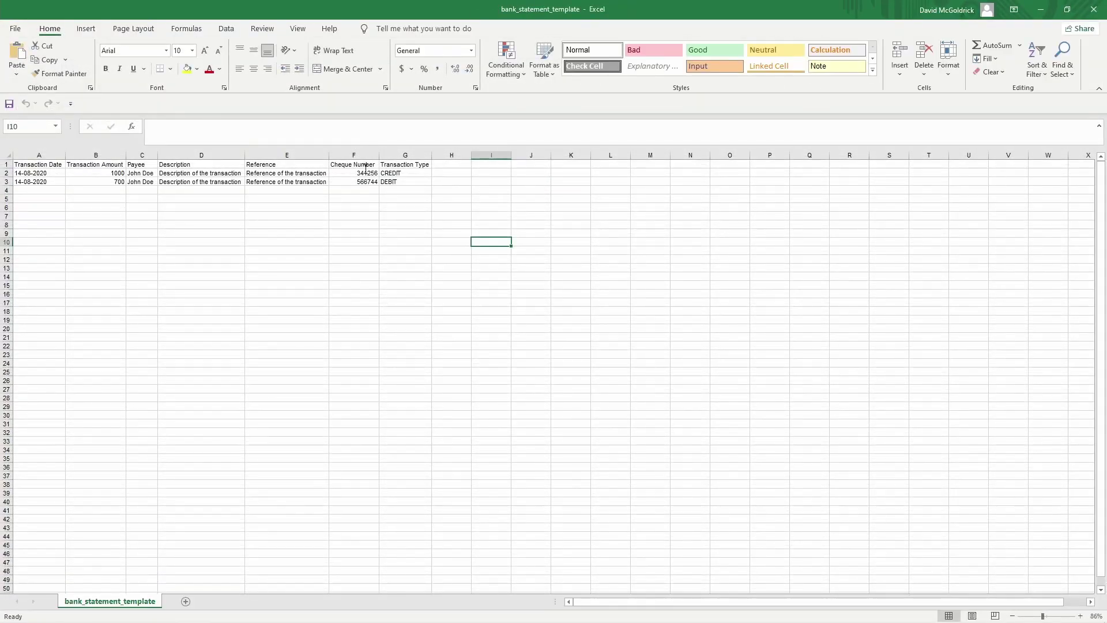
pyautogui.click(352, 176)
pyautogui.press('Left')
pyautogui.press('Left')
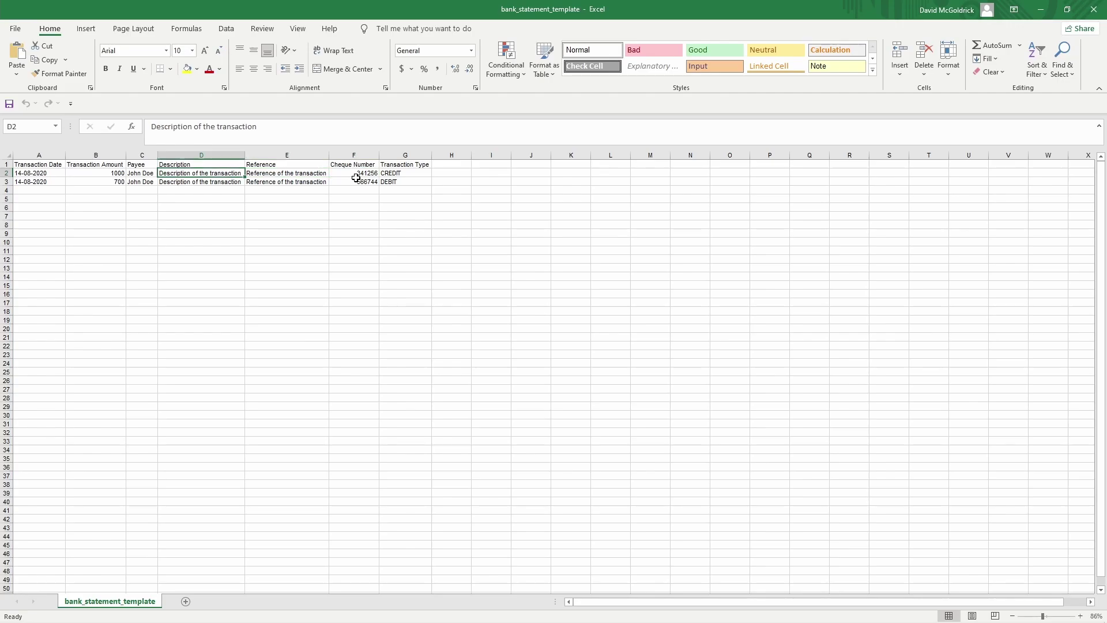
pyautogui.press('Home')
pyautogui.press('Up')
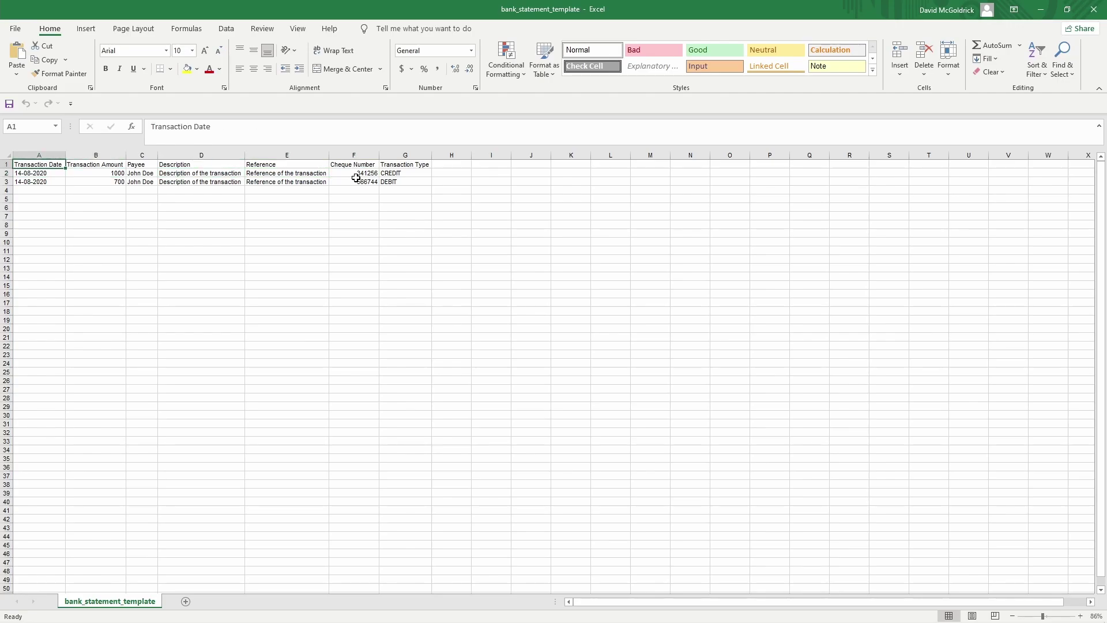
pyautogui.keyDown('ctrl'); pyautogui.scroll(9, 356, 178); pyautogui.keyUp('ctrl')
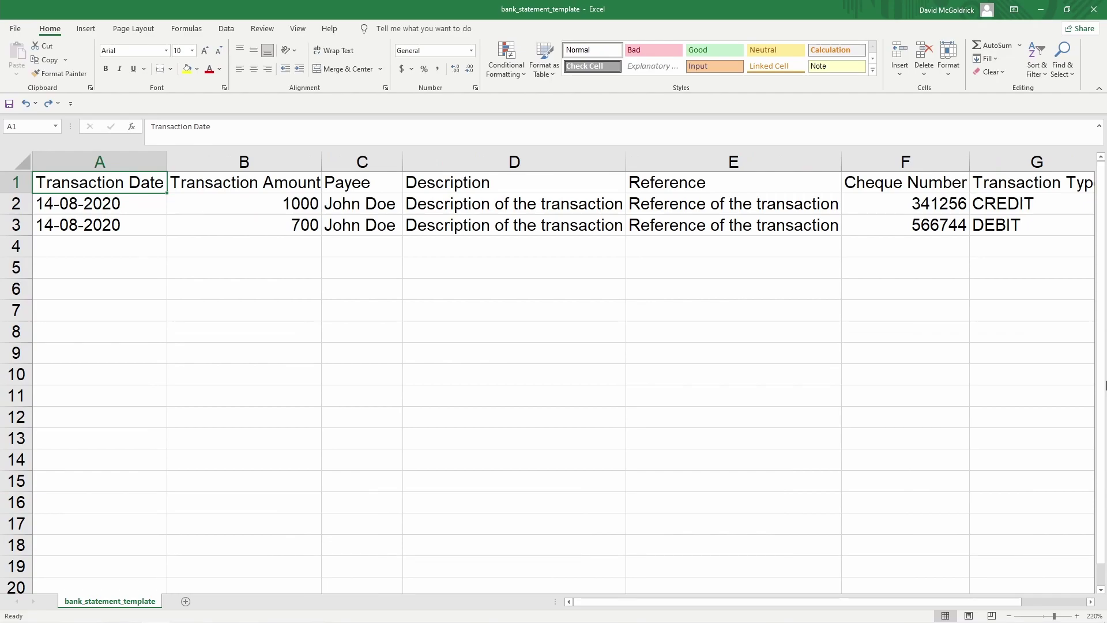
pyautogui.press('Down')
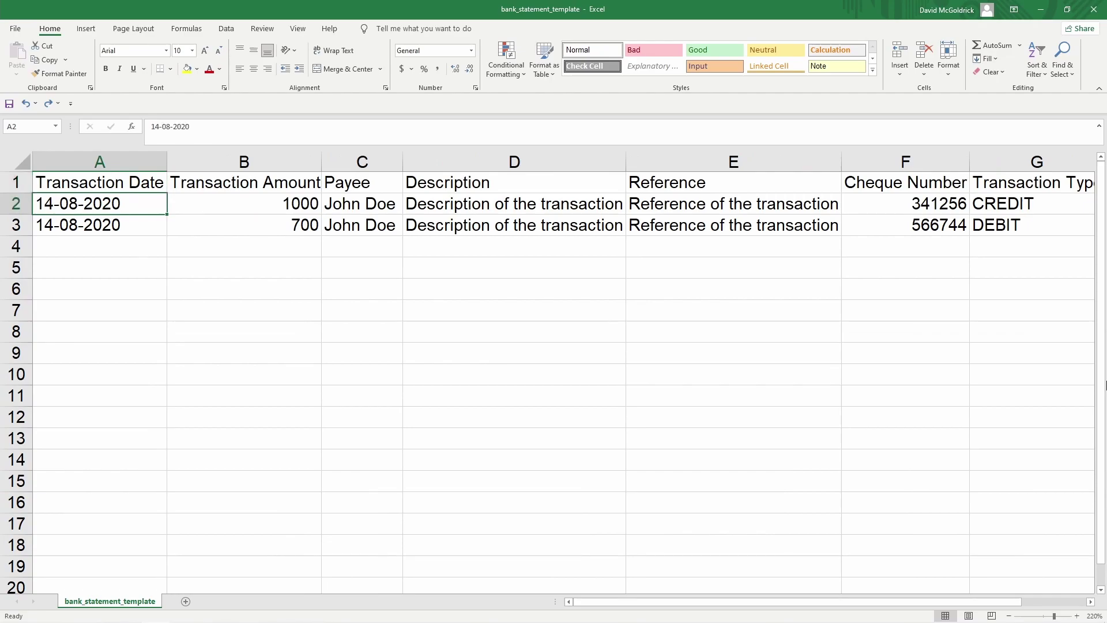
pyautogui.write("'01-0")
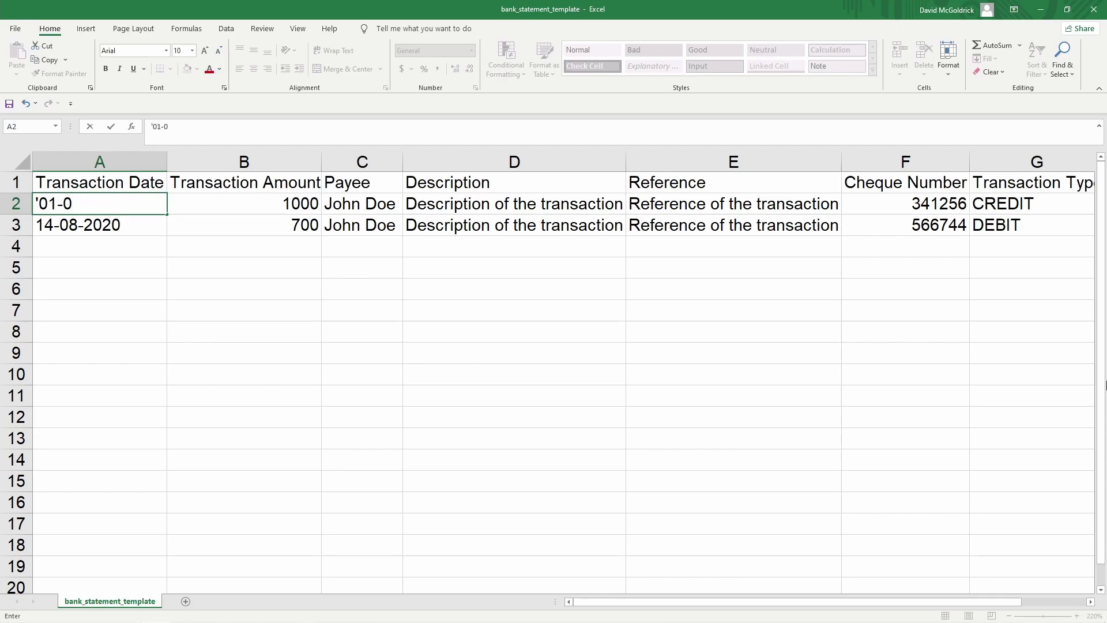
pyautogui.write('8-2021')
pyautogui.press('Return')
pyautogui.press('Up')
pyautogui.hotkey('ctrl', 'c')
pyautogui.press('Down')
pyautogui.hotkey('ctrl', 'v')
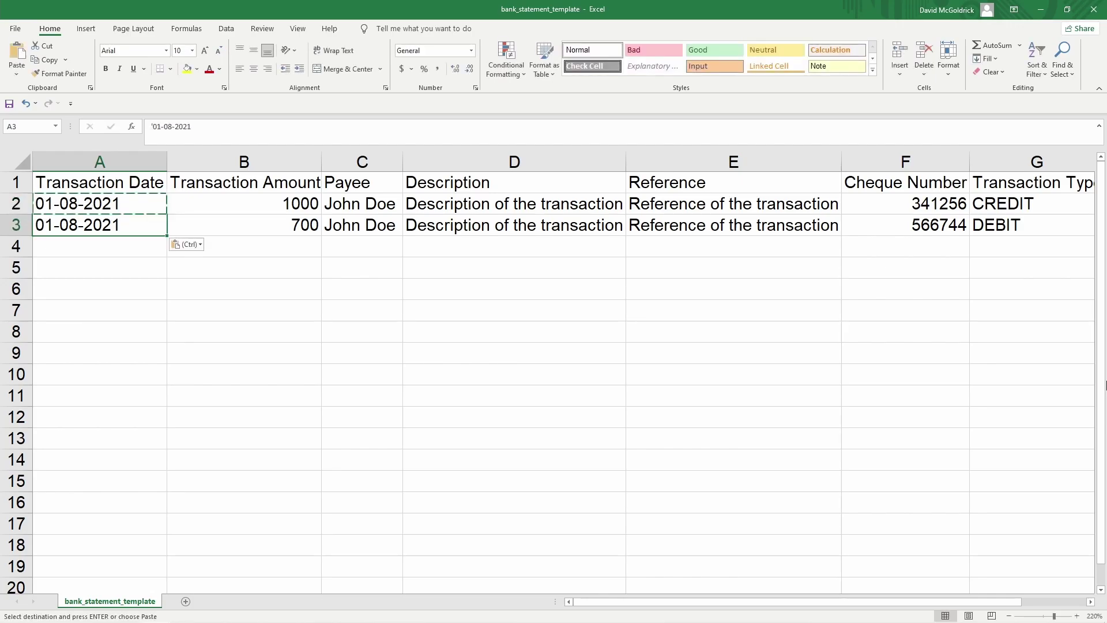
# Enter amounts 500 and 800 with payees John's Computer and Marie's Keyboard
pyautogui.press('Right')
pyautogui.press('Up')
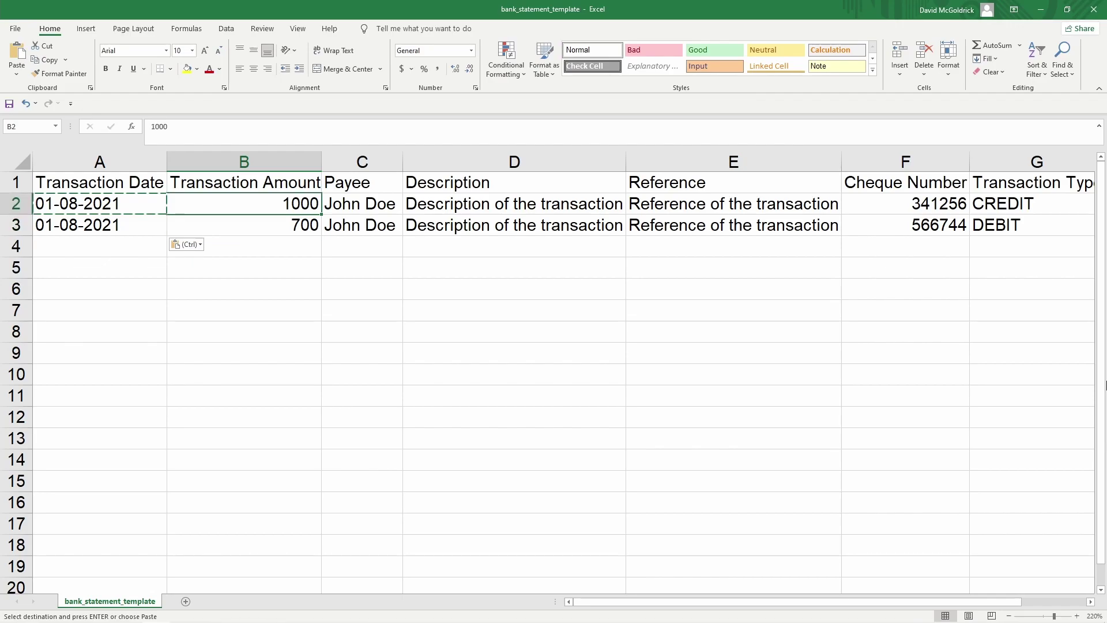
pyautogui.write('500')
pyautogui.press('Return')
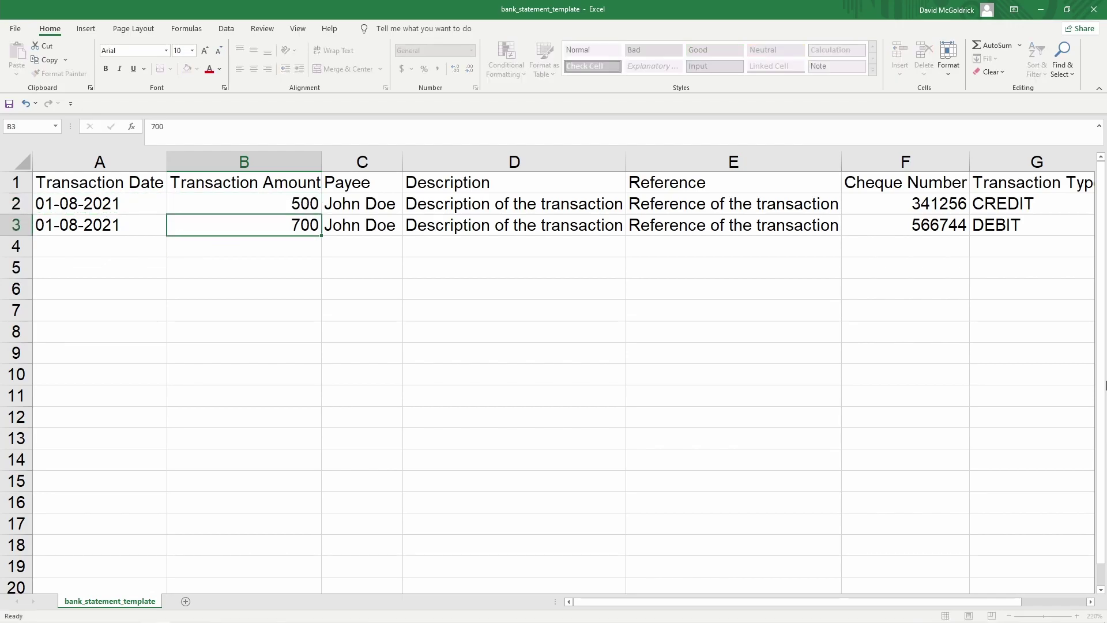
pyautogui.write('800')
pyautogui.press('Tab')
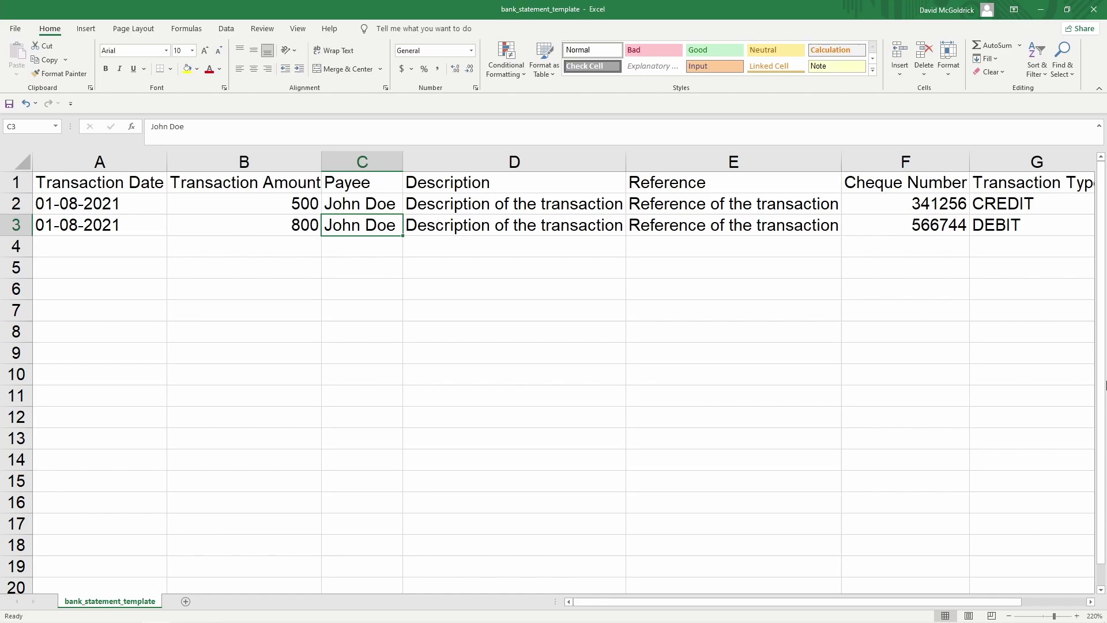
pyautogui.press('Up')
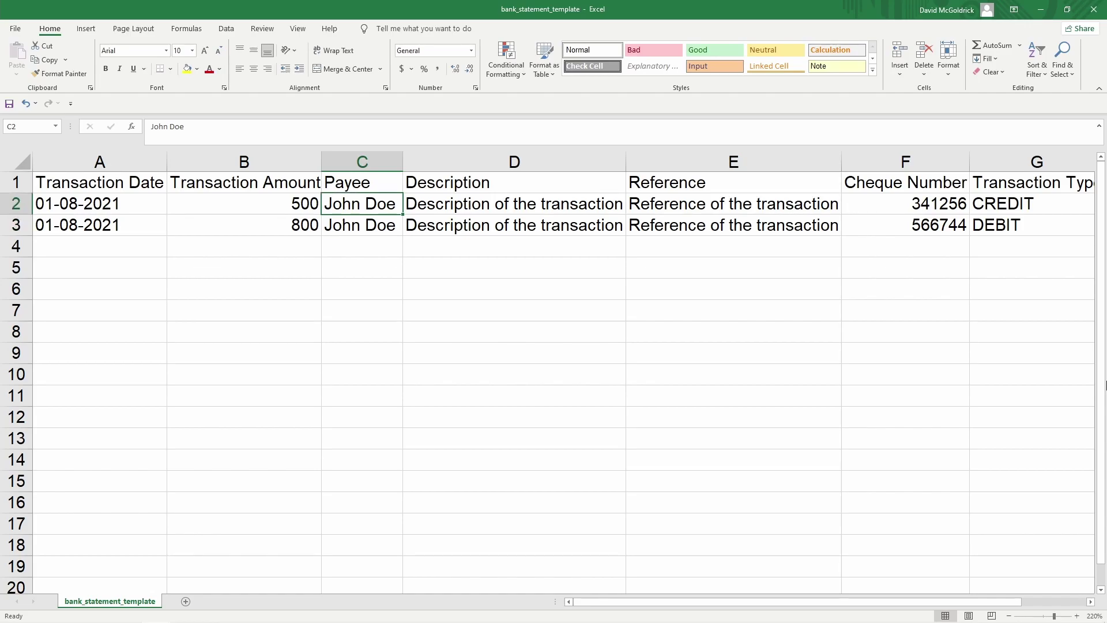
pyautogui.write("John'")
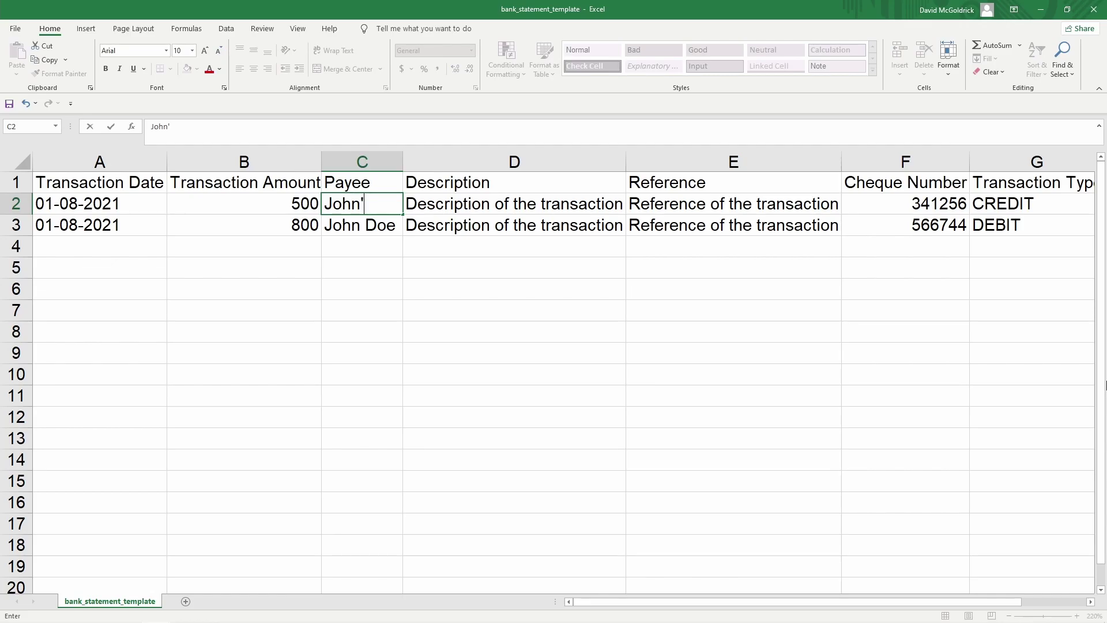
pyautogui.write('s Computer')
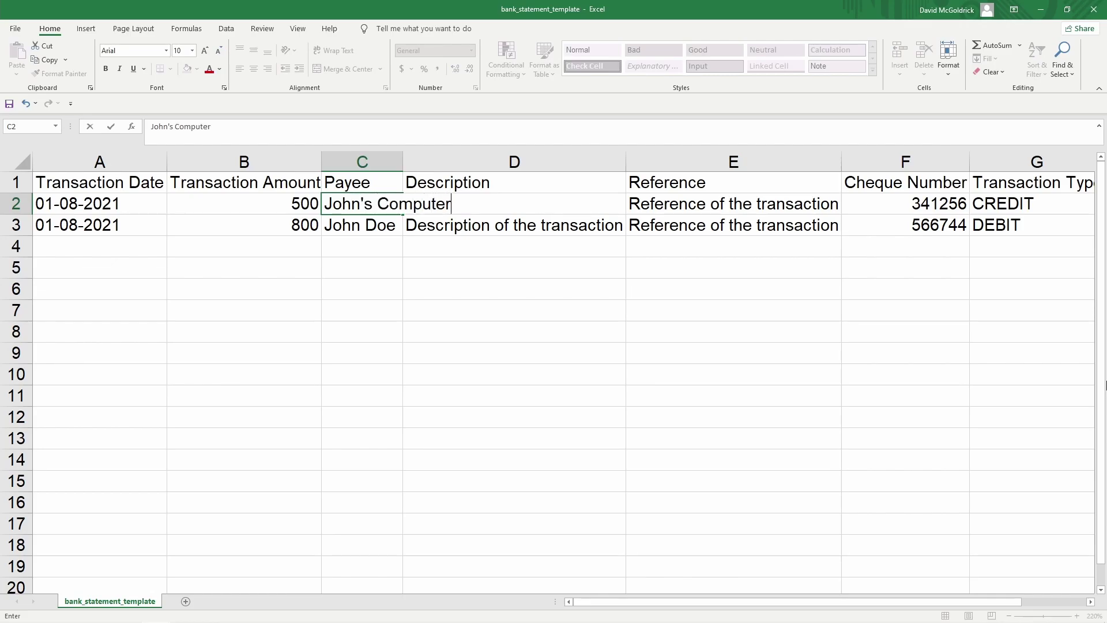
pyautogui.press('Return')
pyautogui.write('Ma')
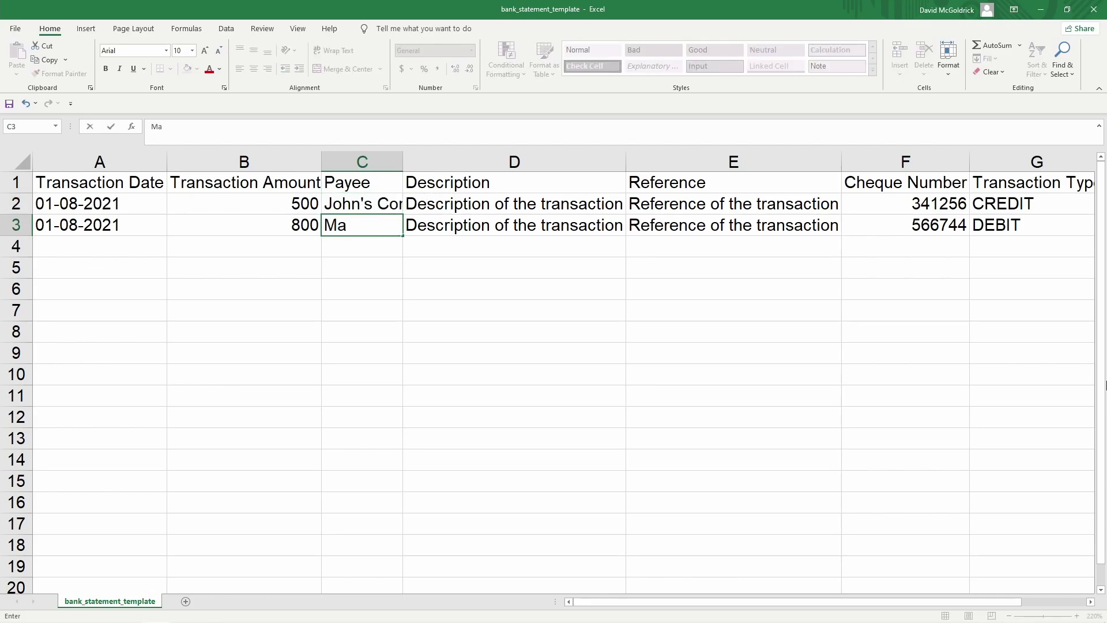
pyautogui.write("rie's Keyboard")
pyautogui.press('Return')
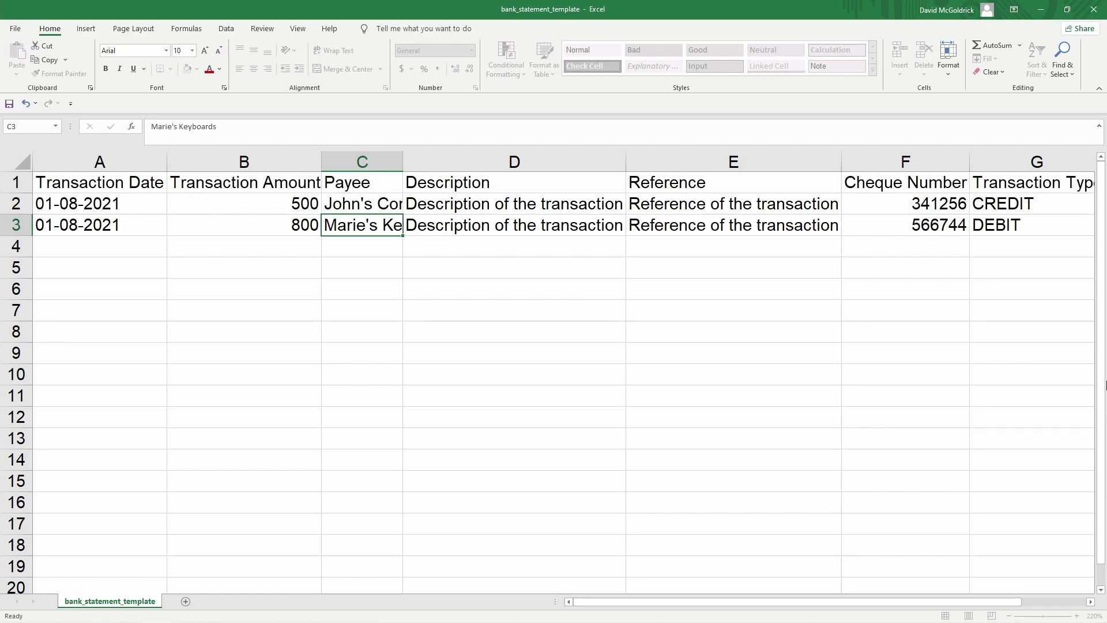
# Set the two descriptions to J-C00393 and Keyboards M
pyautogui.press('Right')
pyautogui.press('Up')
pyautogui.press('Up')
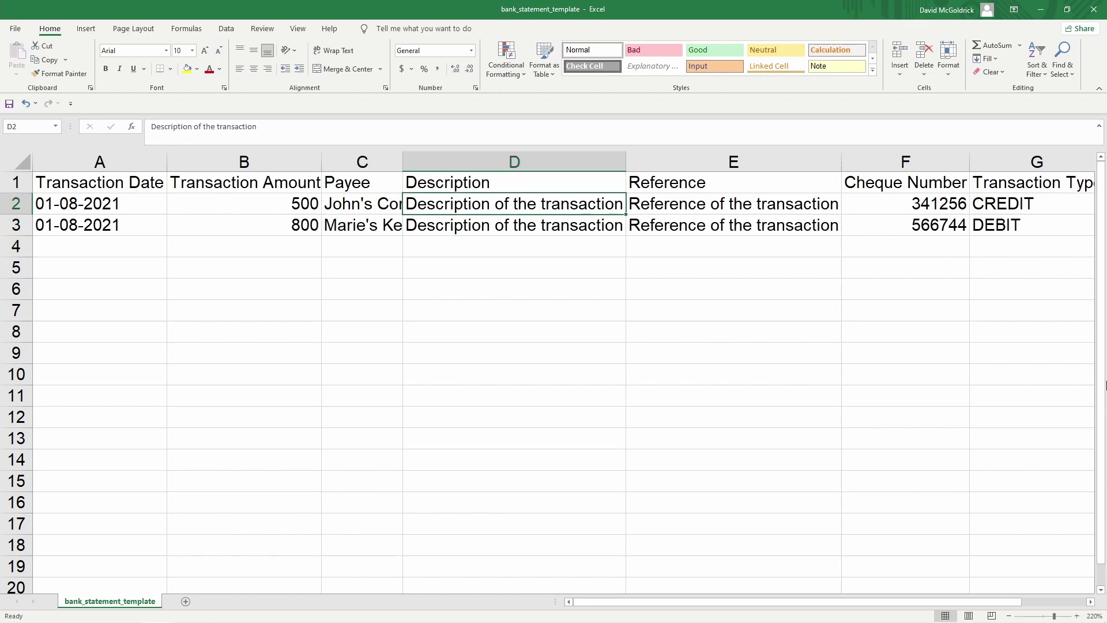
pyautogui.write('J')
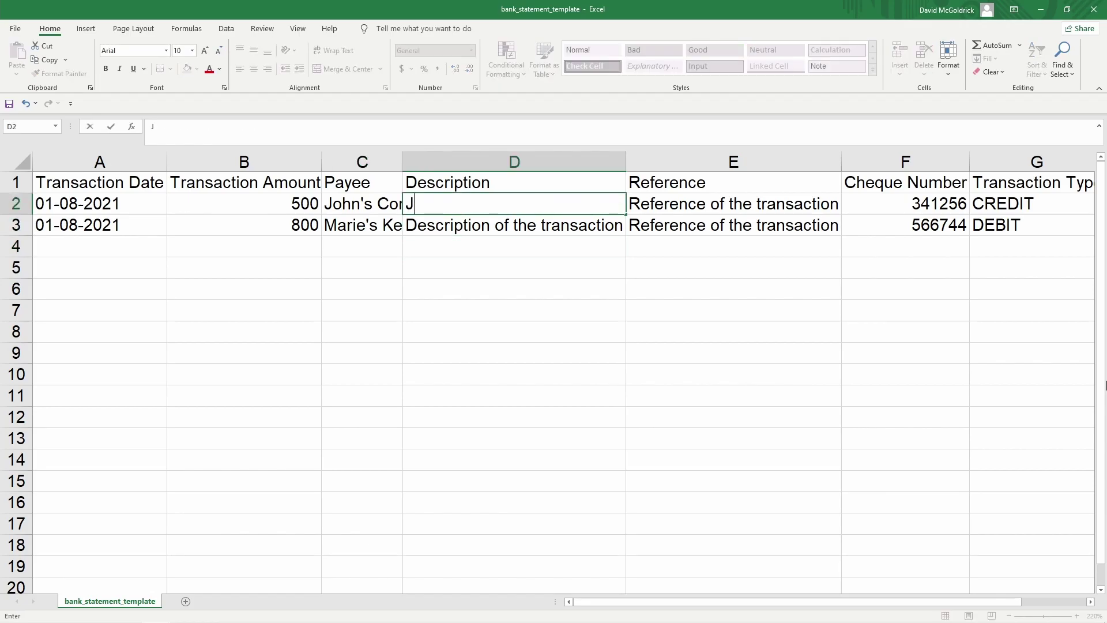
pyautogui.write('-C00393')
pyautogui.press('Return')
pyautogui.write('Ke')
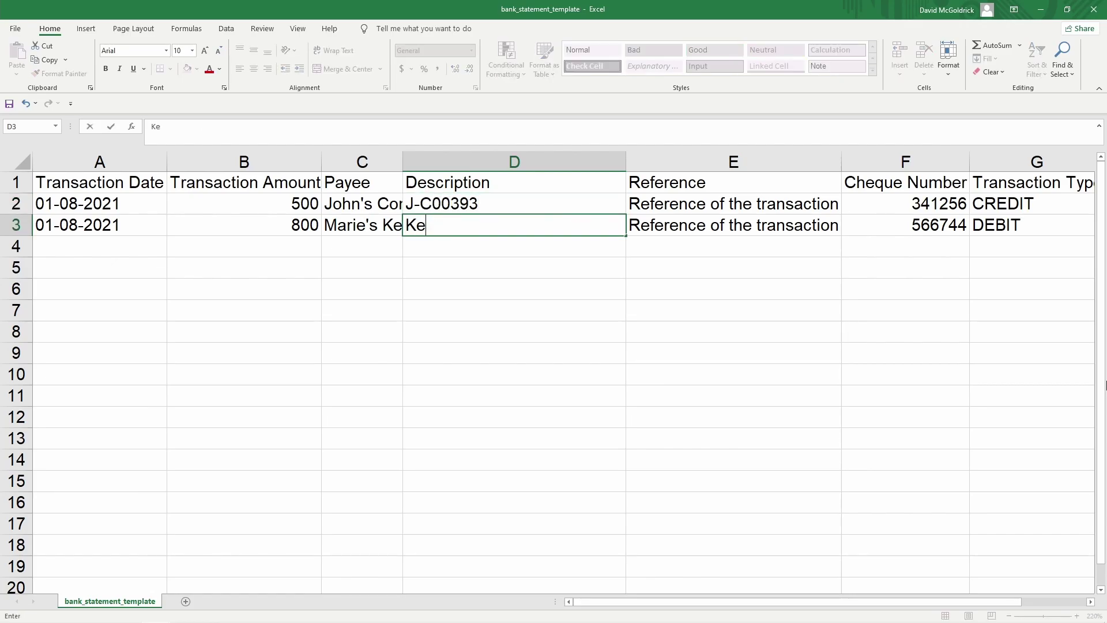
pyautogui.write('yboards')
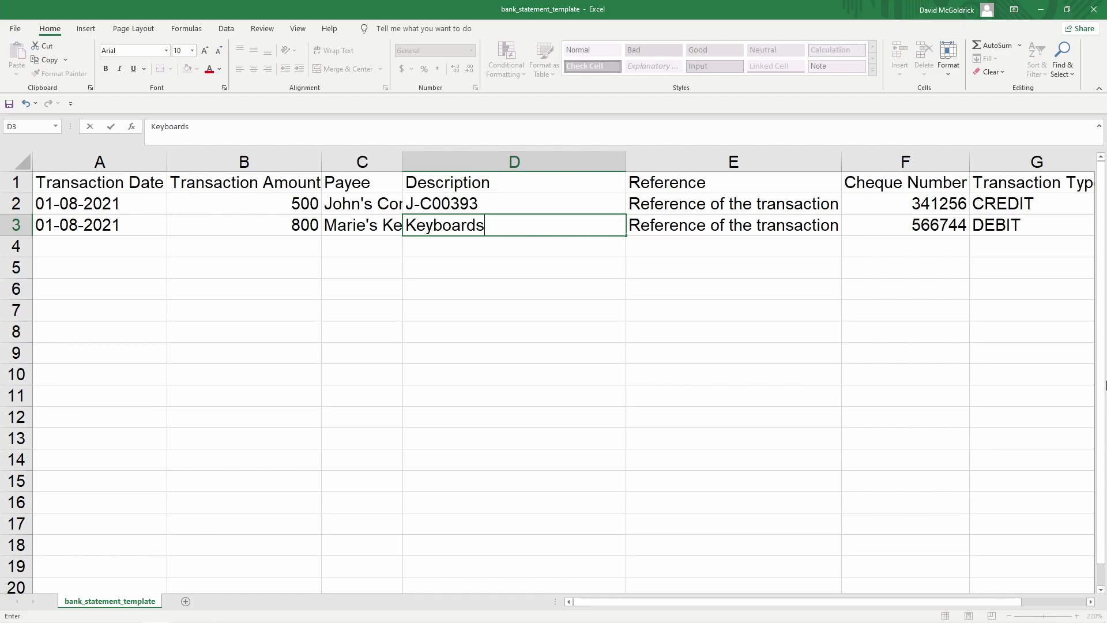
pyautogui.write(' M')
pyautogui.press('Tab')
# Check the reference, cheque and type columns, then save the statement template
pyautogui.press('Up')
pyautogui.press('Down')
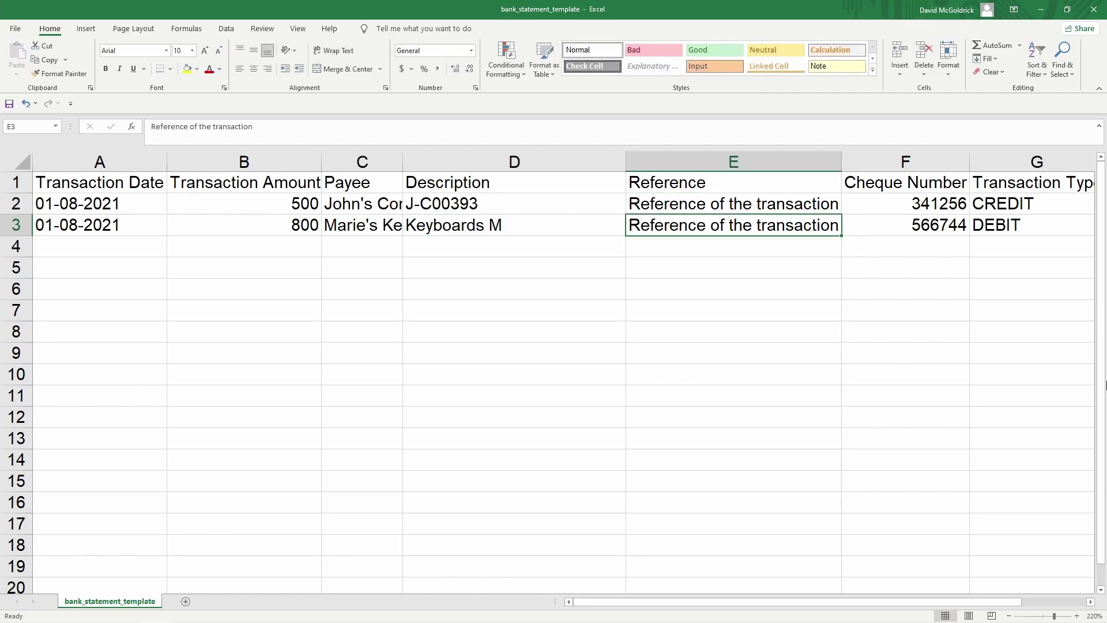
pyautogui.press('Right')
pyautogui.press('Up')
pyautogui.press('Right')
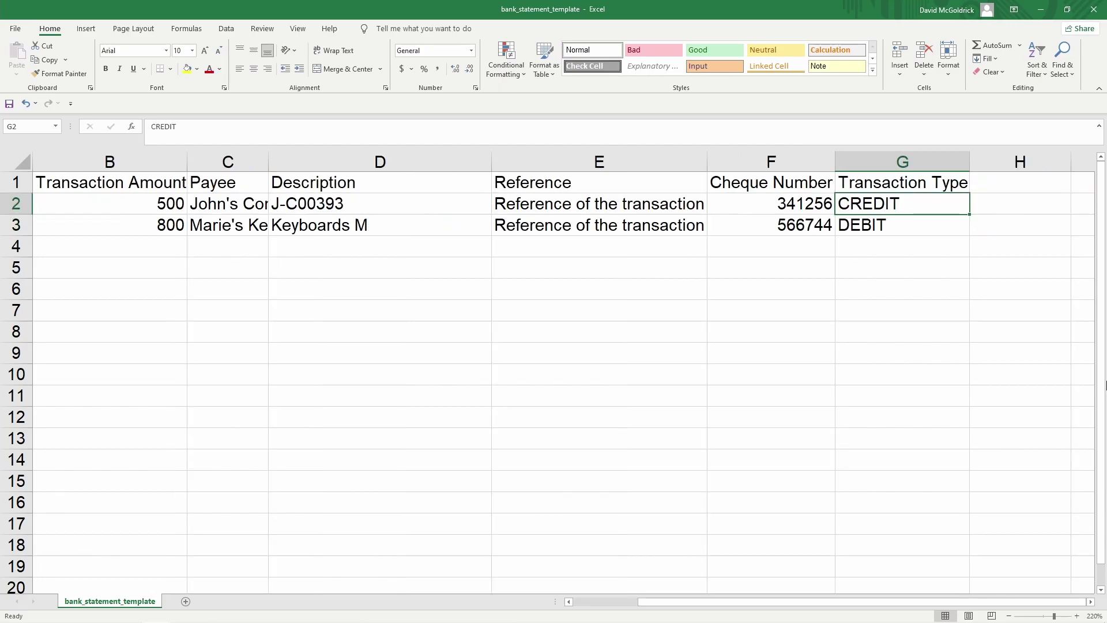
pyautogui.press('Left')
pyautogui.press('Left')
pyautogui.press('Left')
pyautogui.press('Left')
pyautogui.press('Left')
pyautogui.press('Left')
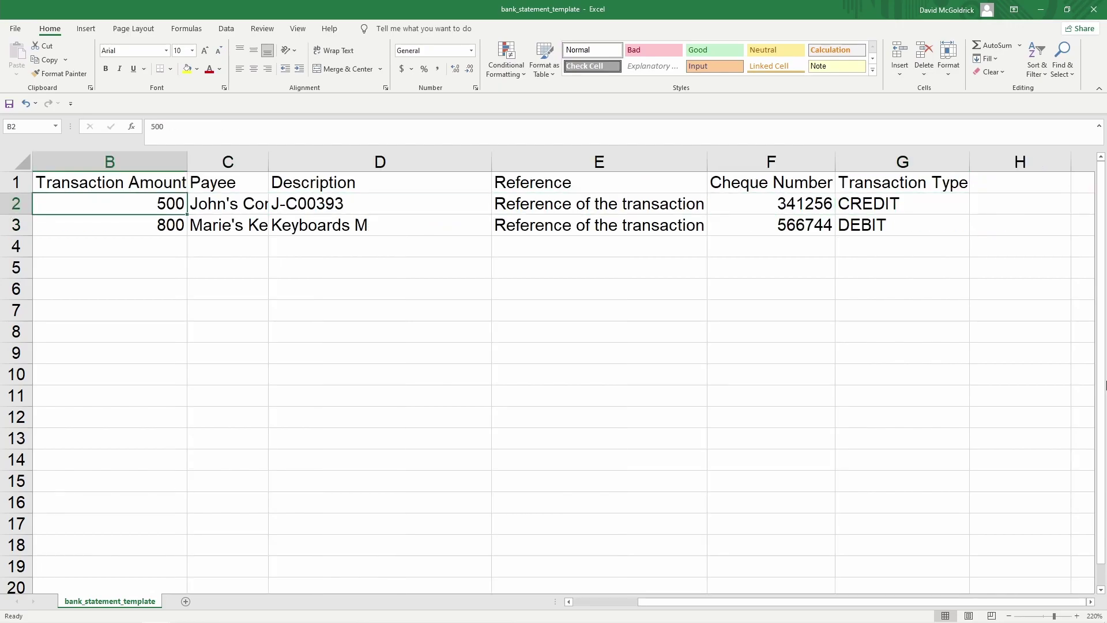
pyautogui.press('Up')
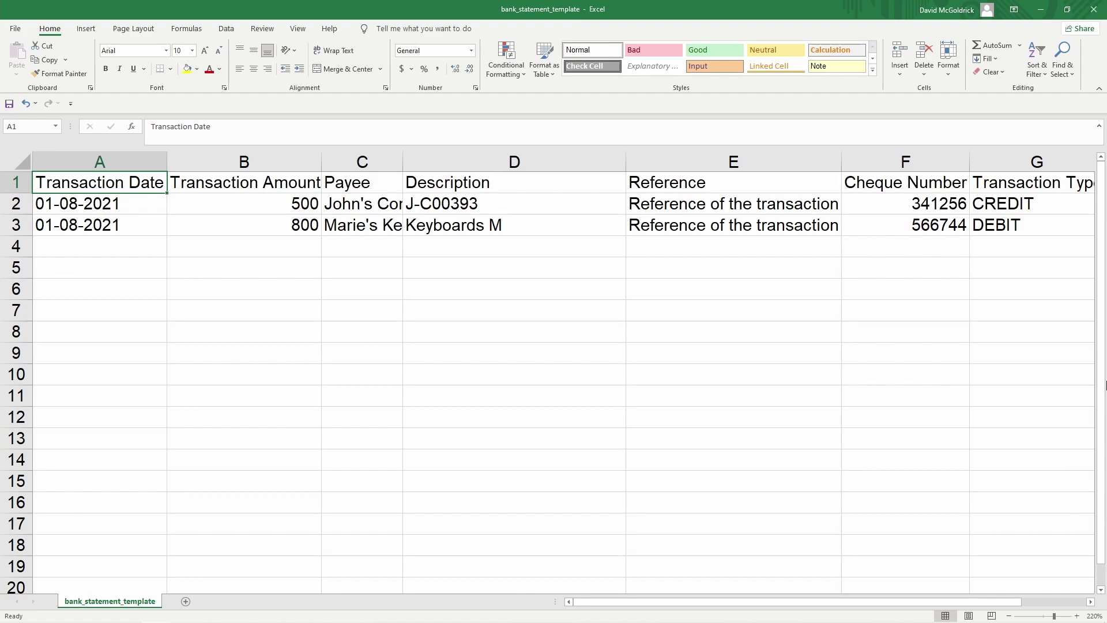
pyautogui.click(11, 104)
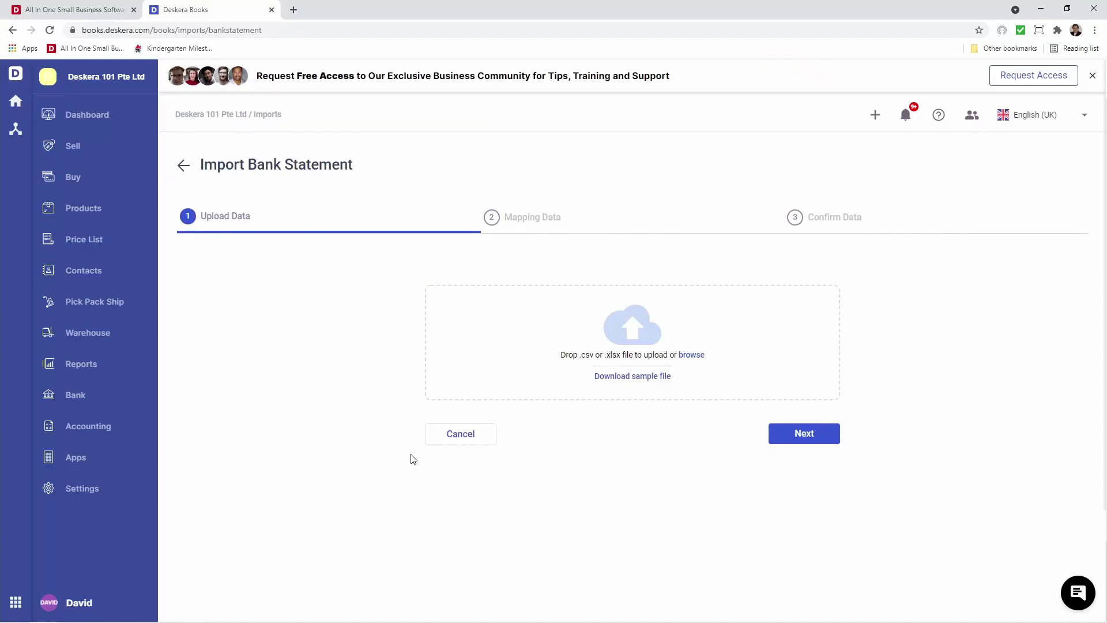
# Close Excel and upload bank_statement_template as the OCBC Bank statement file
pyautogui.click(1087, 9)
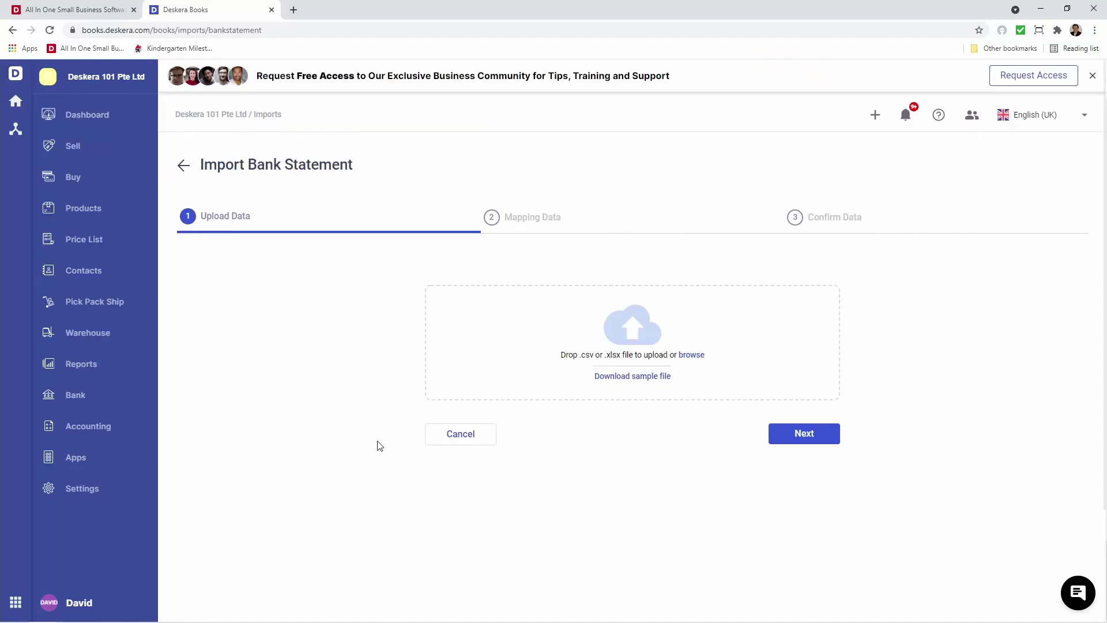
pyautogui.click(690, 356)
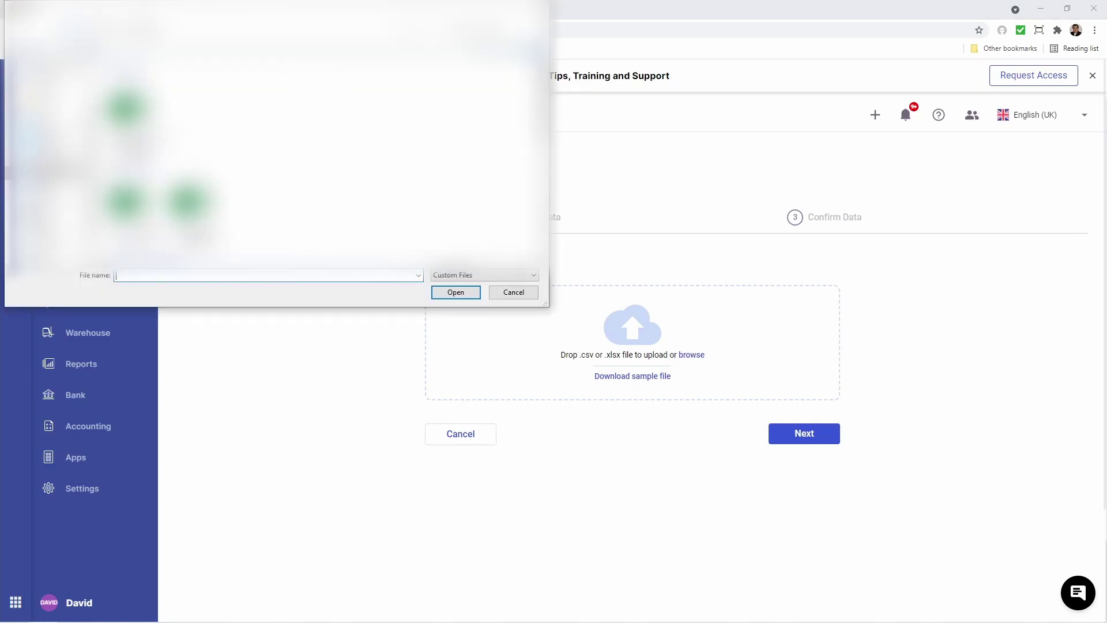
pyautogui.click(456, 292)
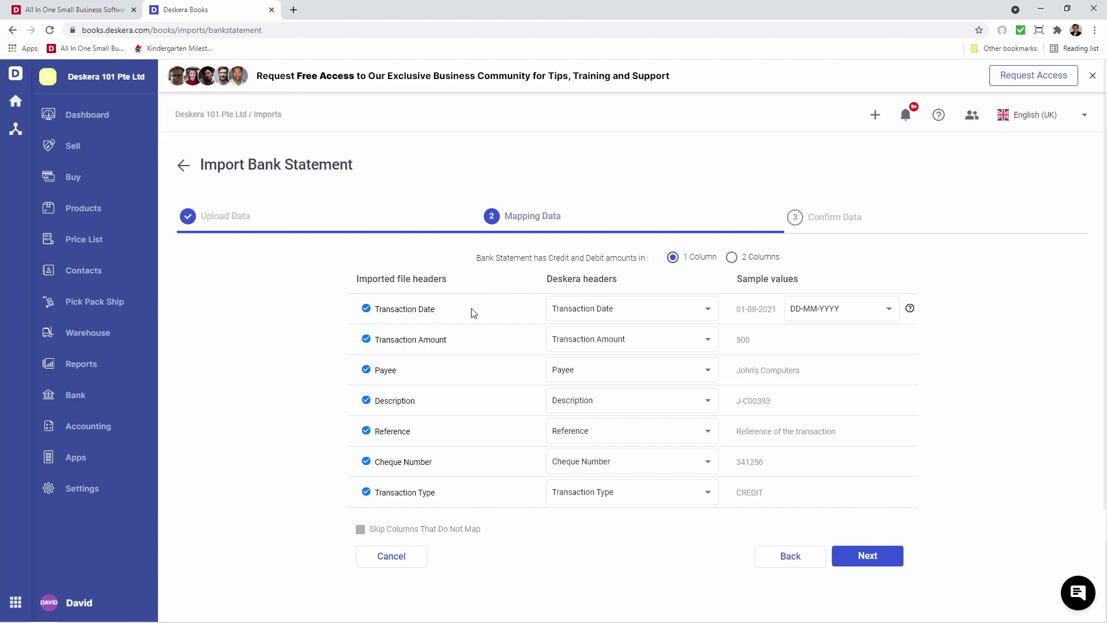
# Keep DD-MM-YYYY dates and single-column amounts in the mapping, then continue to Confirm Data
pyautogui.click(597, 317)
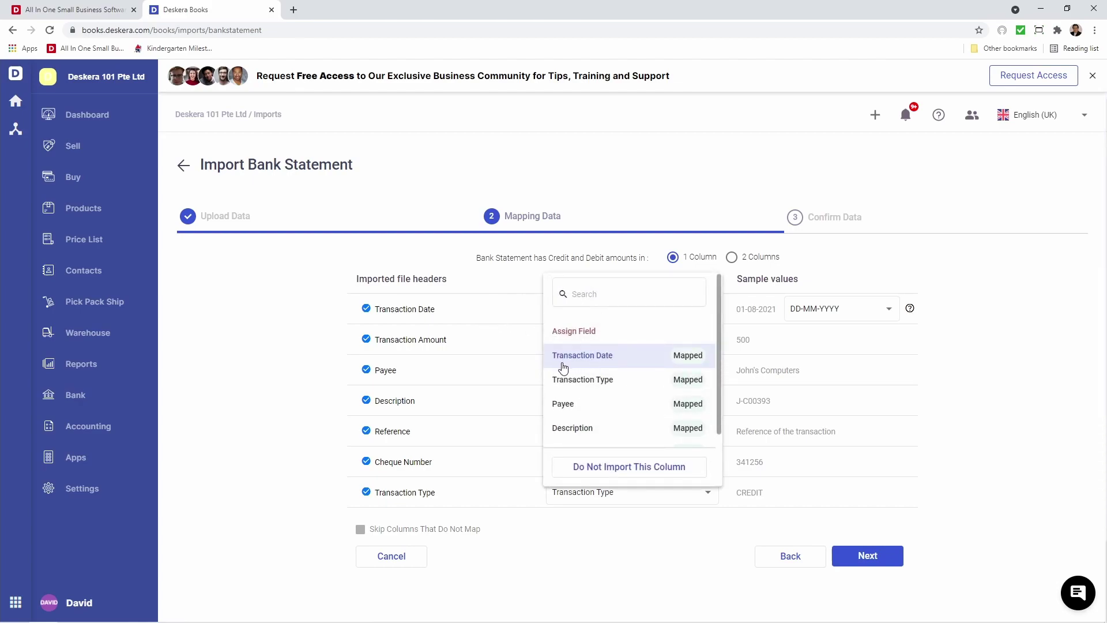
pyautogui.click(464, 312)
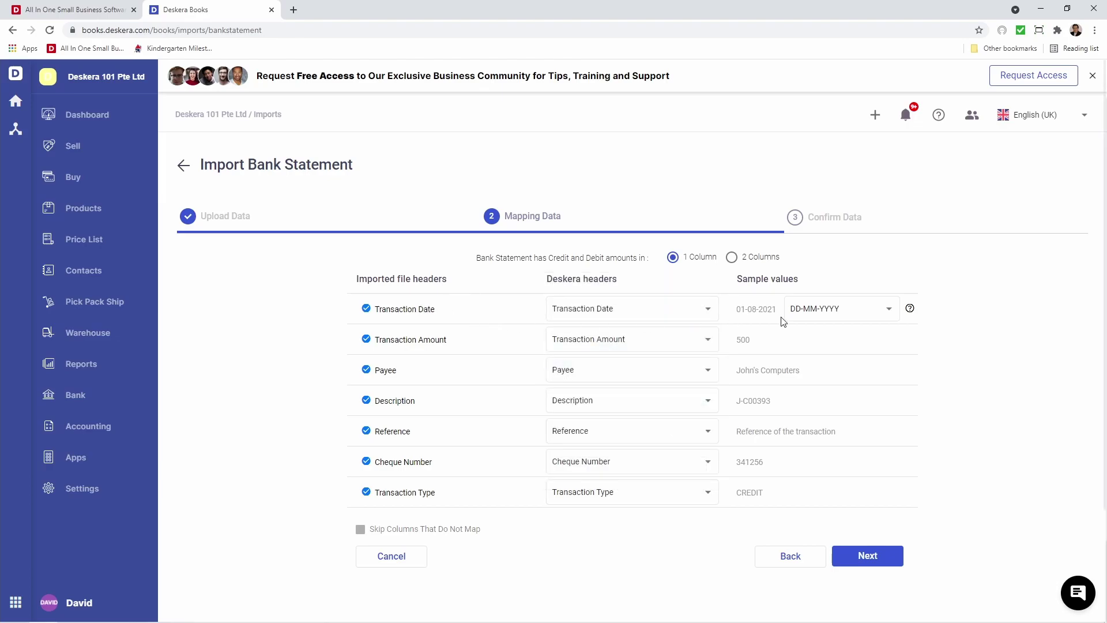
pyautogui.click(858, 317)
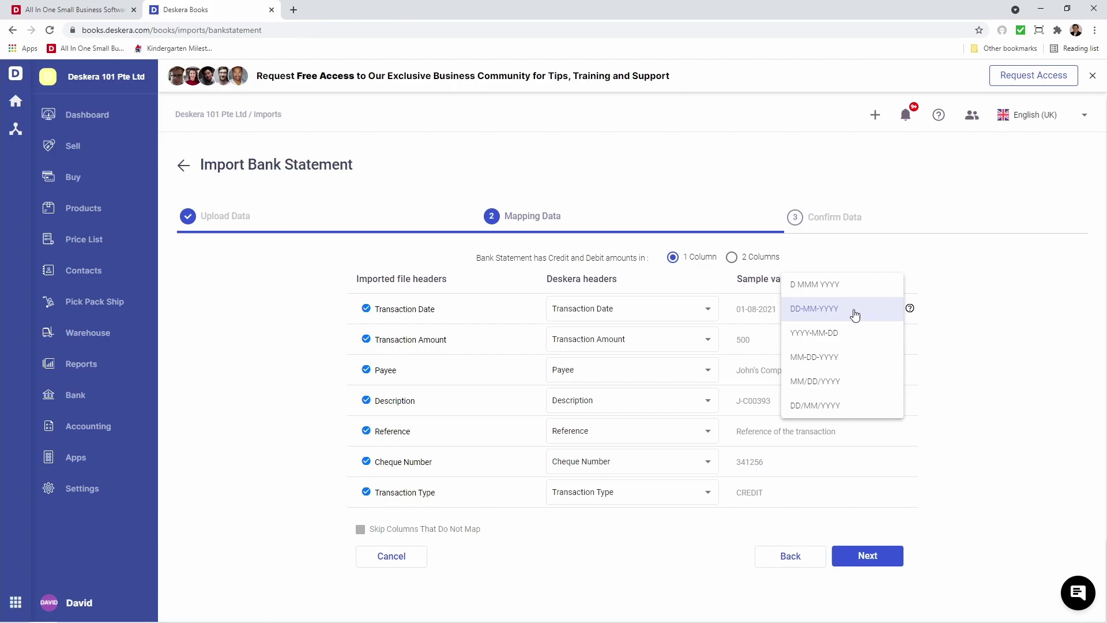
pyautogui.click(856, 315)
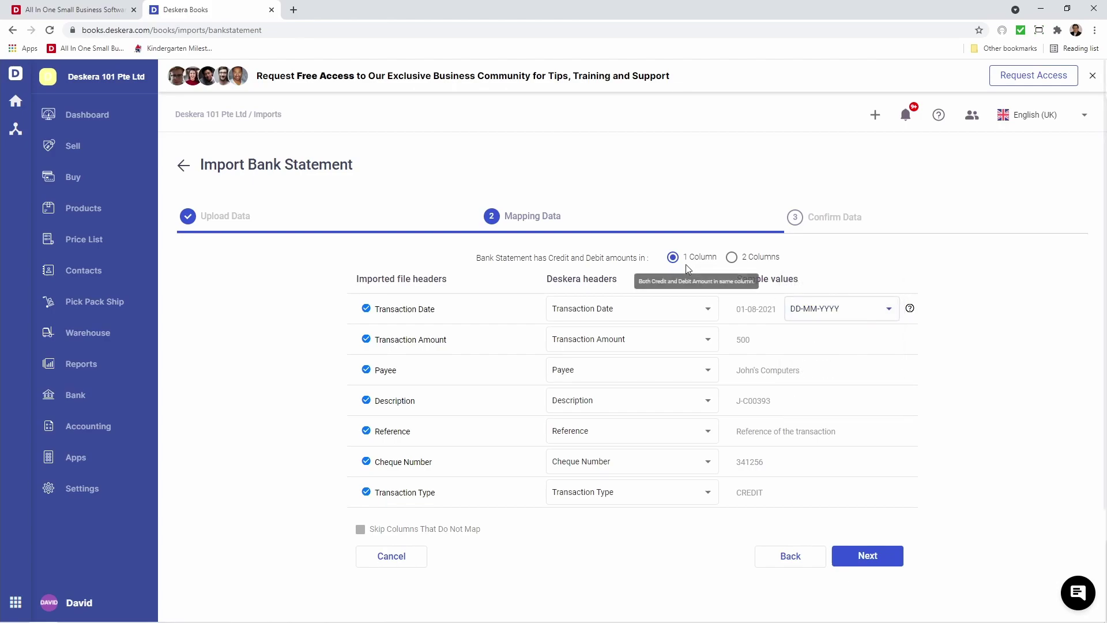
pyautogui.click(732, 258)
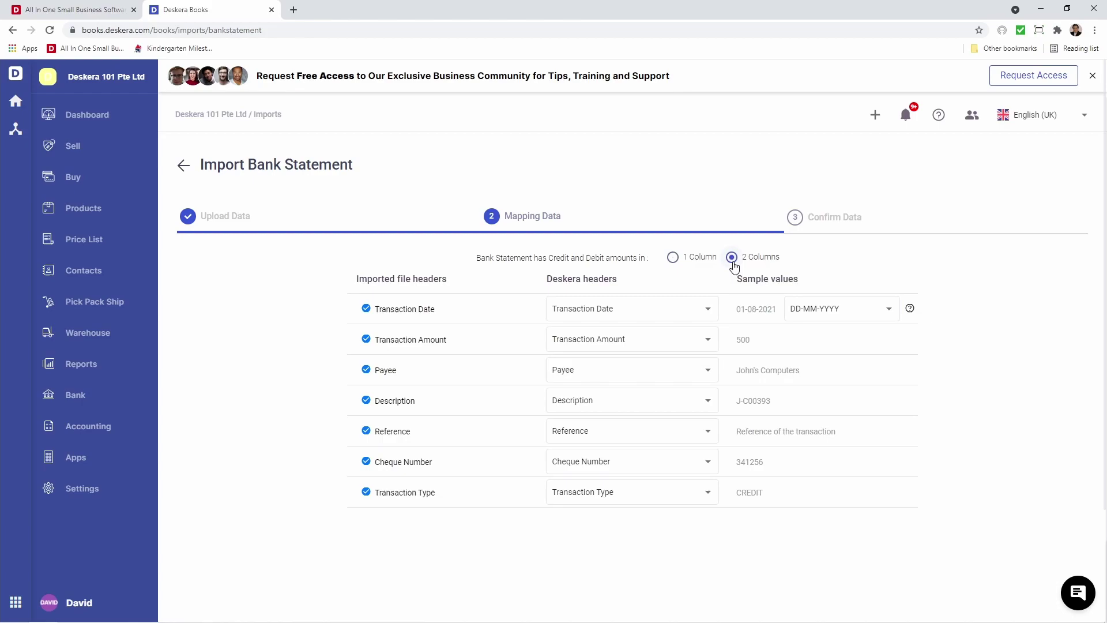
pyautogui.click(693, 264)
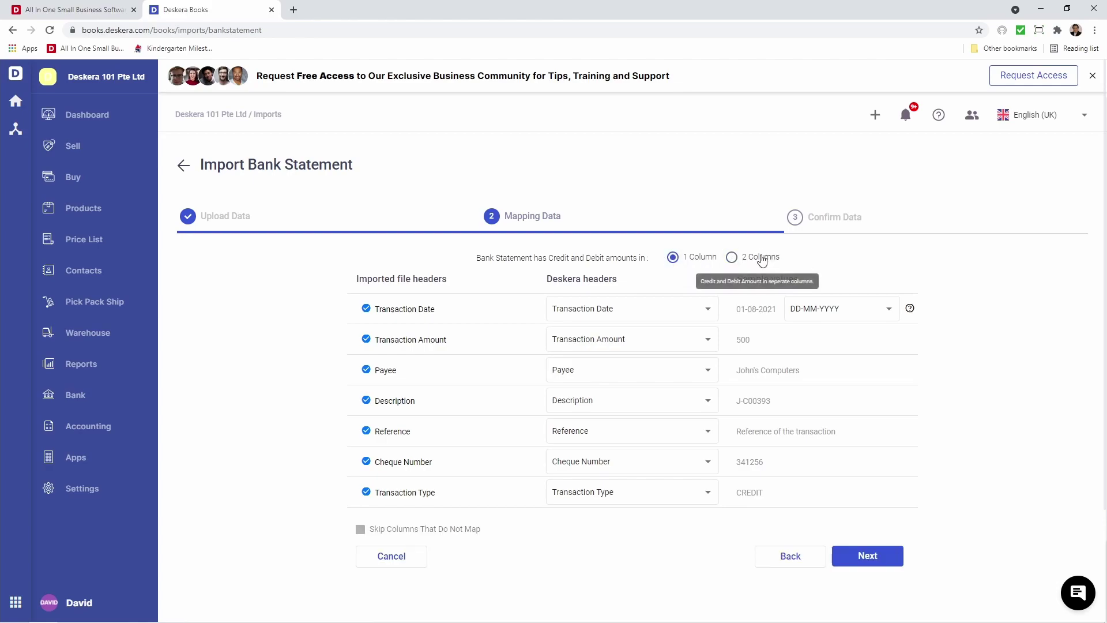
pyautogui.click(762, 261)
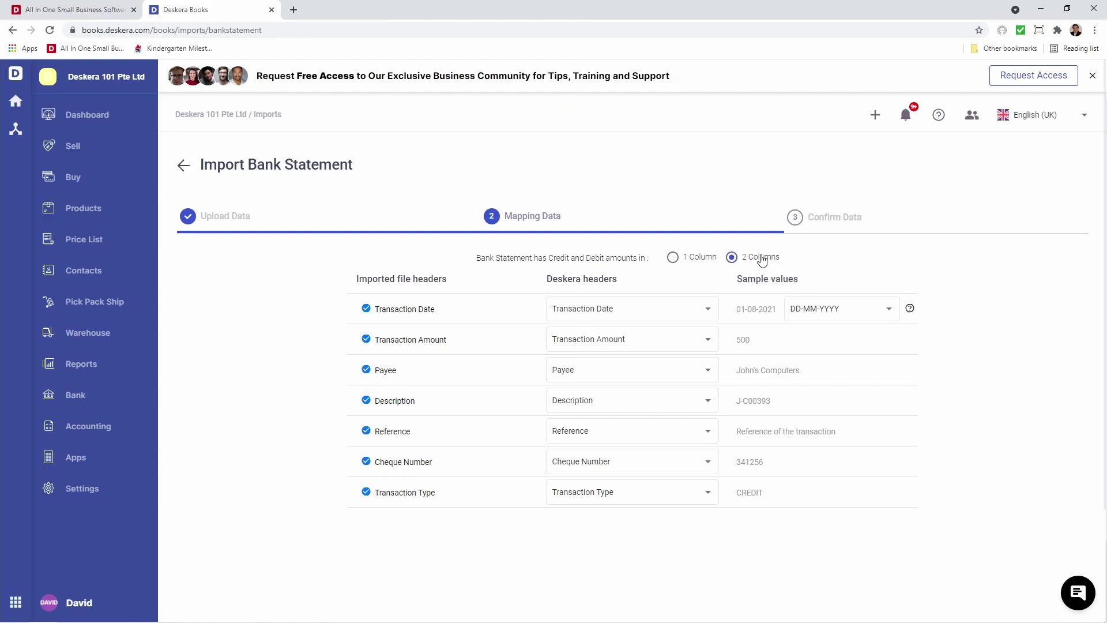
pyautogui.click(698, 265)
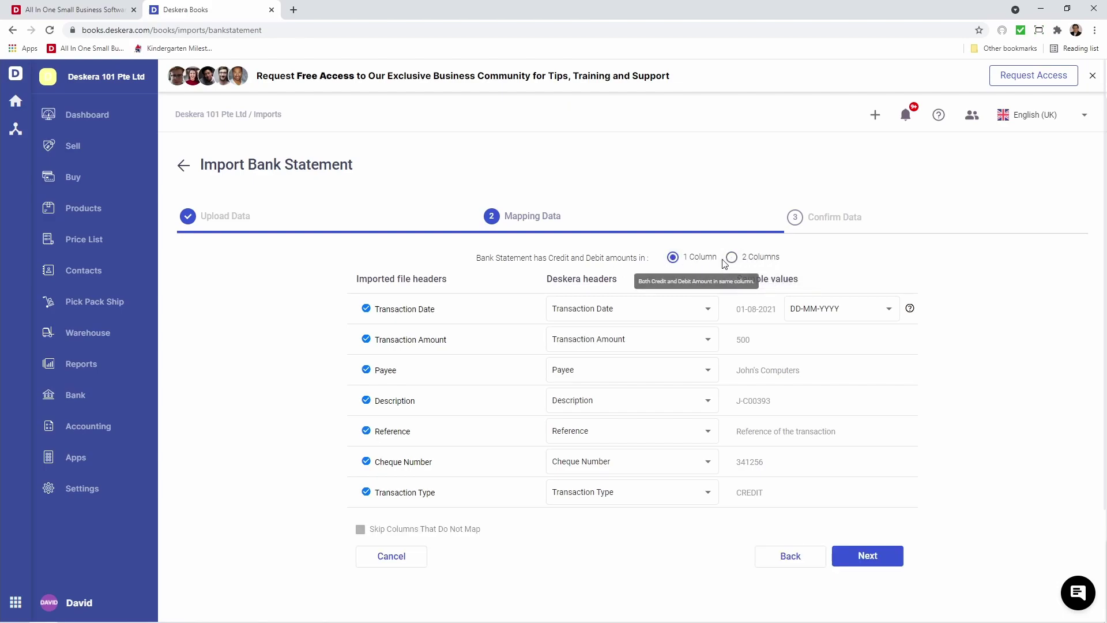
pyautogui.click(868, 556)
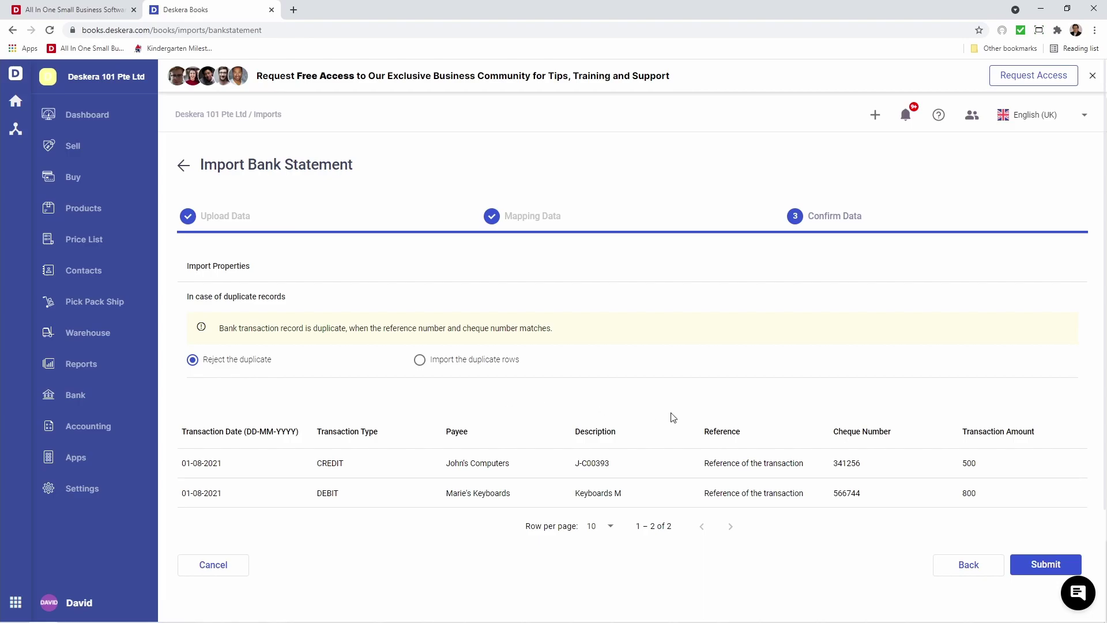
# Submit the import of the 500 and 800 statement transactions
pyautogui.click(1037, 570)
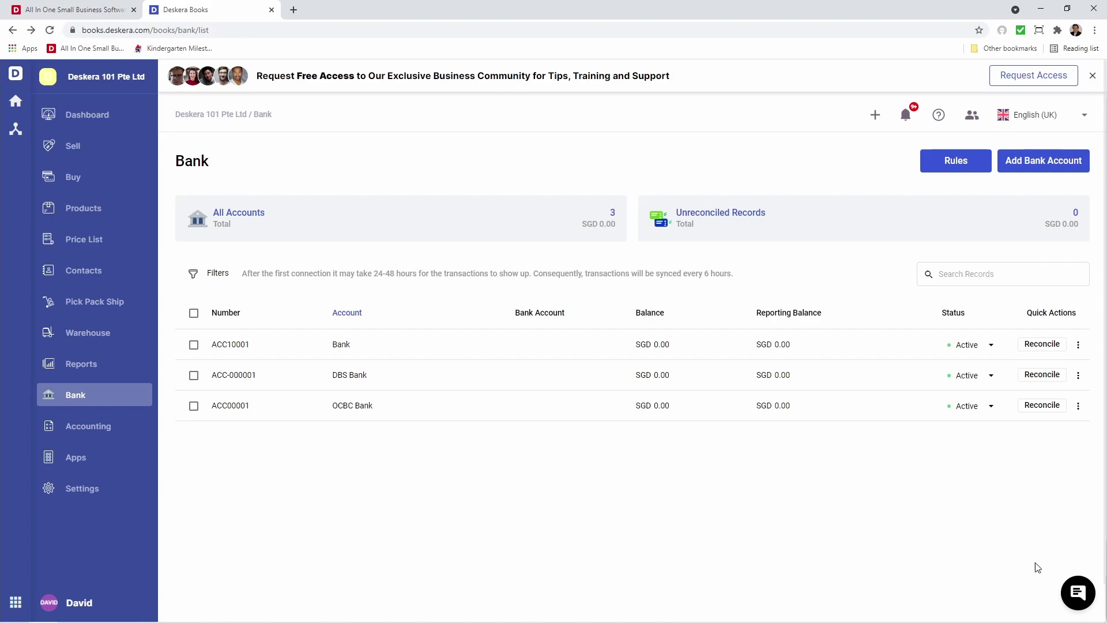
pyautogui.click(1041, 412)
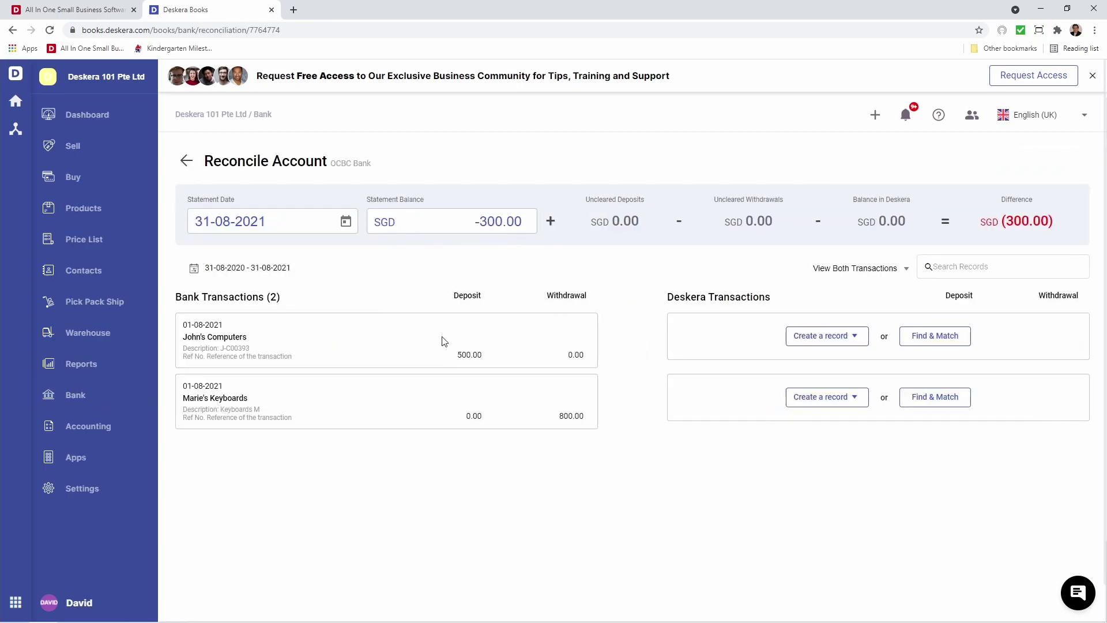
pyautogui.click(186, 161)
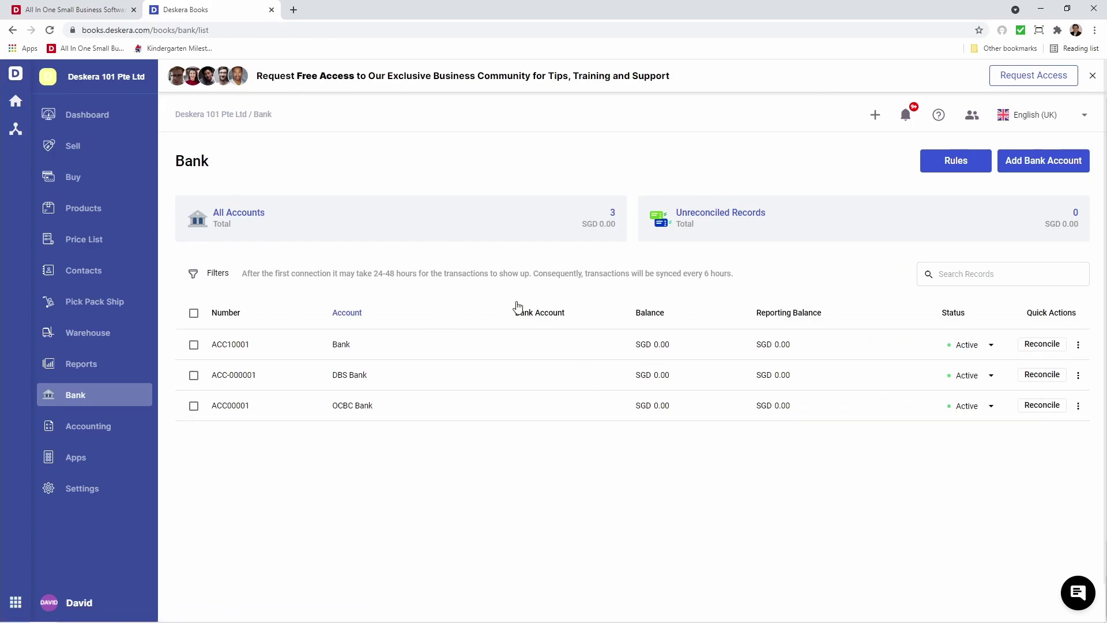
# Open the Imported Files Log from settings, page through its records, then return to Bank
pyautogui.click(101, 491)
pyautogui.click(674, 272)
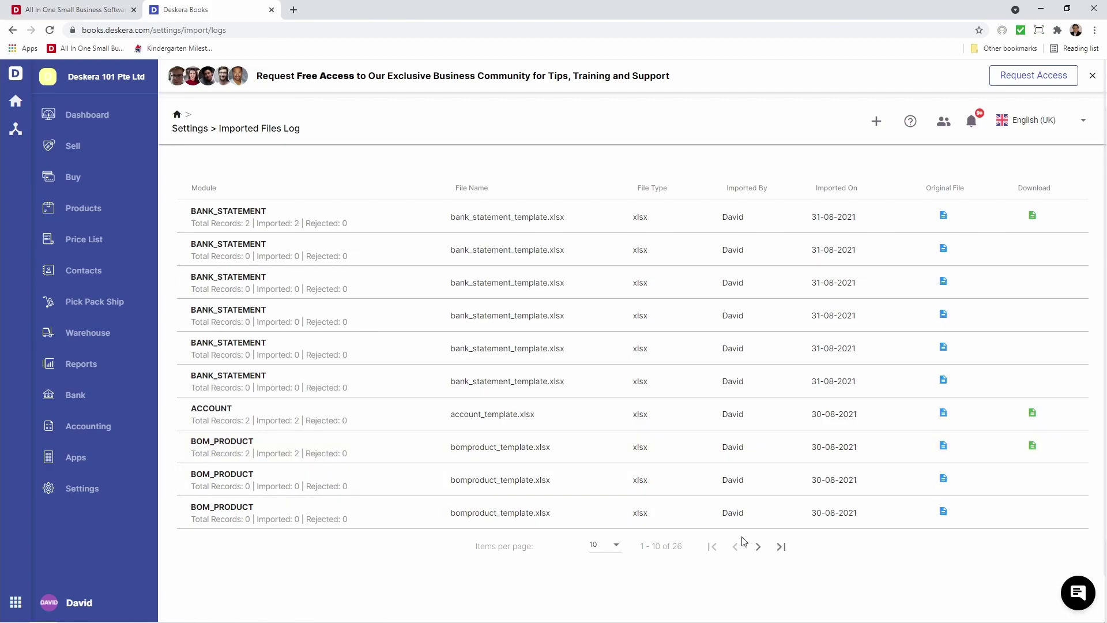
pyautogui.click(758, 547)
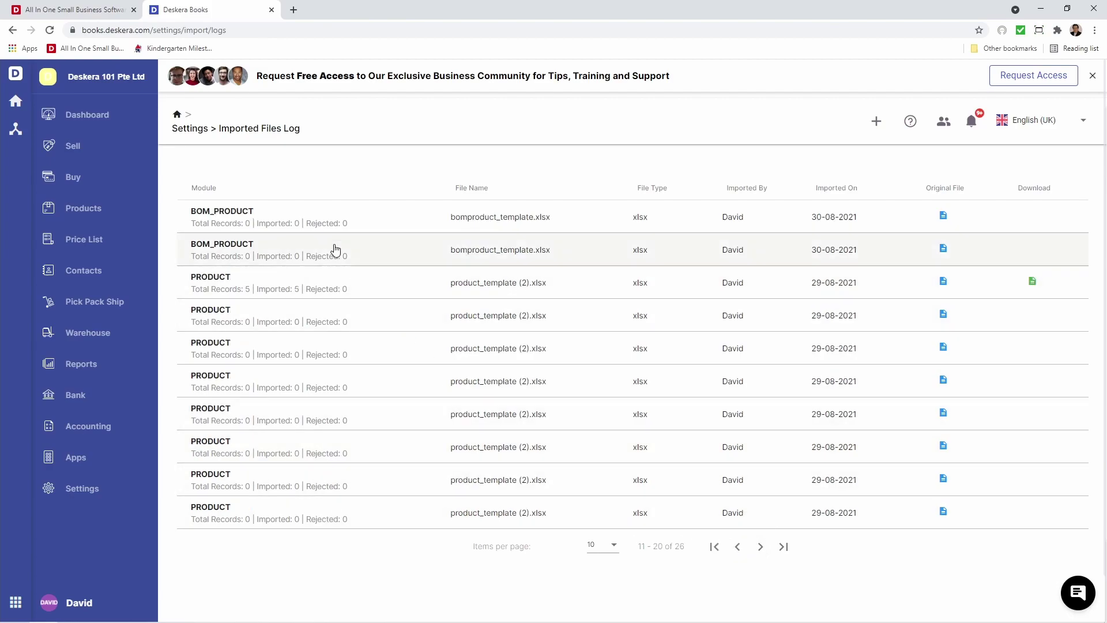
pyautogui.click(761, 548)
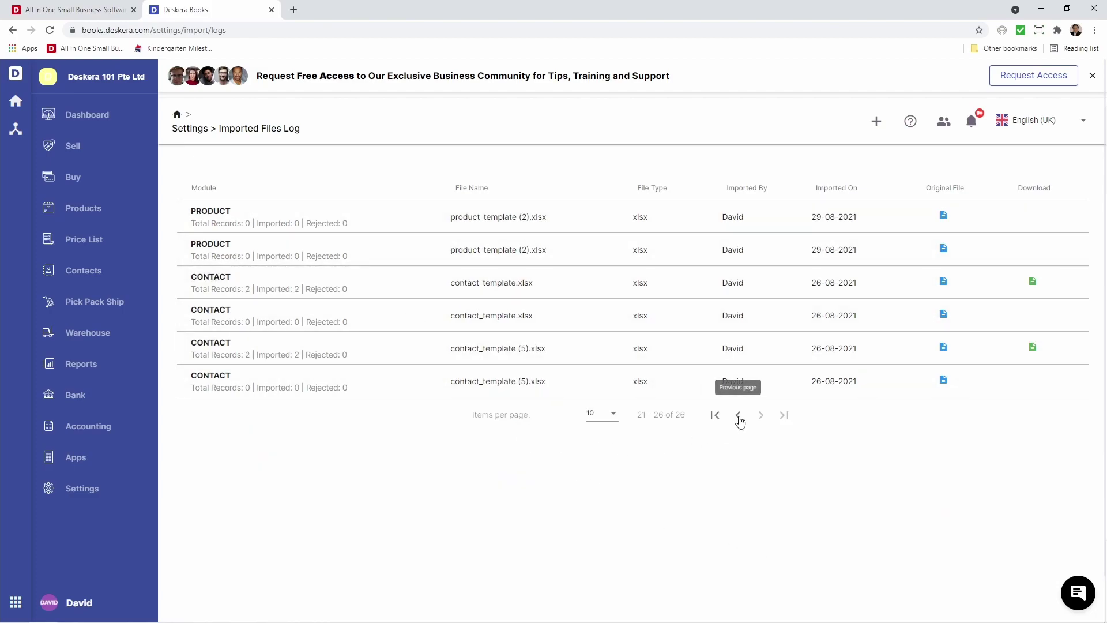
pyautogui.click(716, 415)
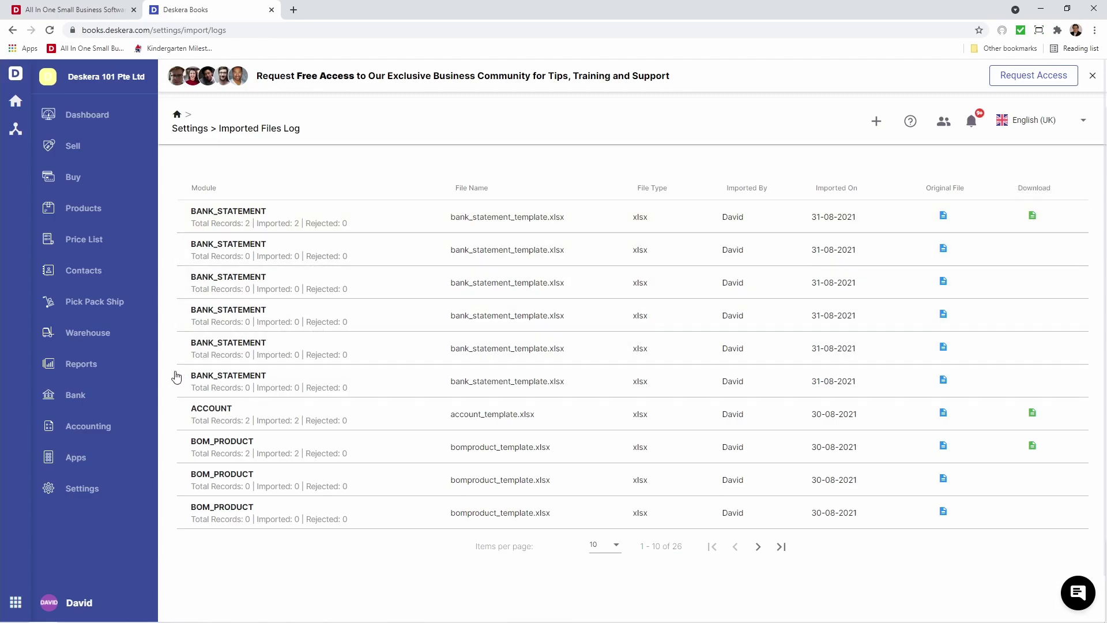
pyautogui.click(133, 398)
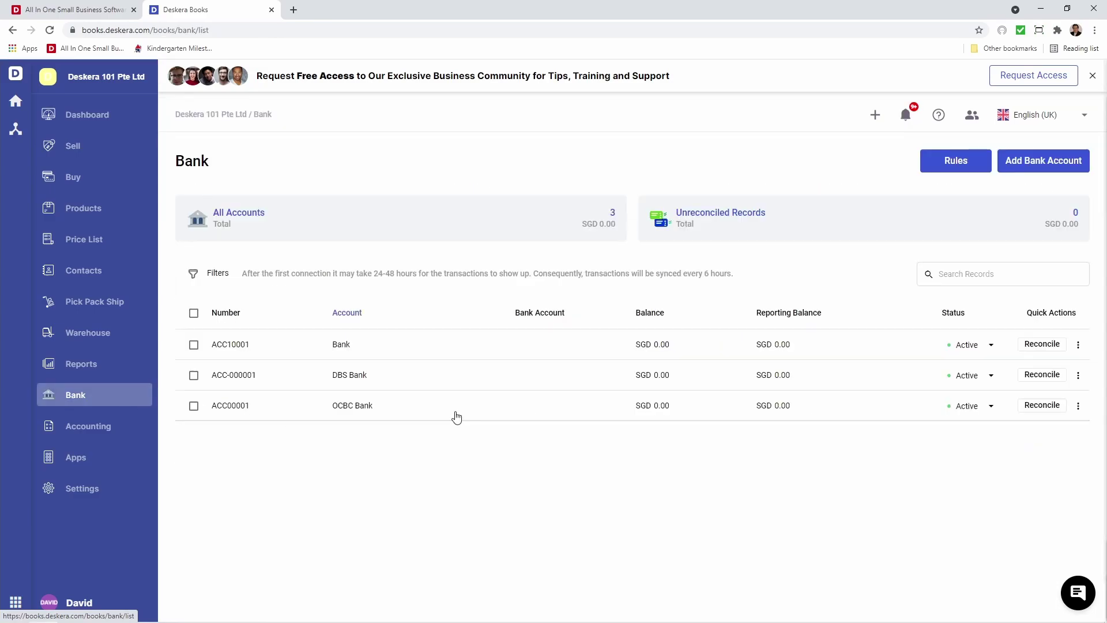
# Go to Bank Rules and open a blank Add Rule form
pyautogui.click(943, 165)
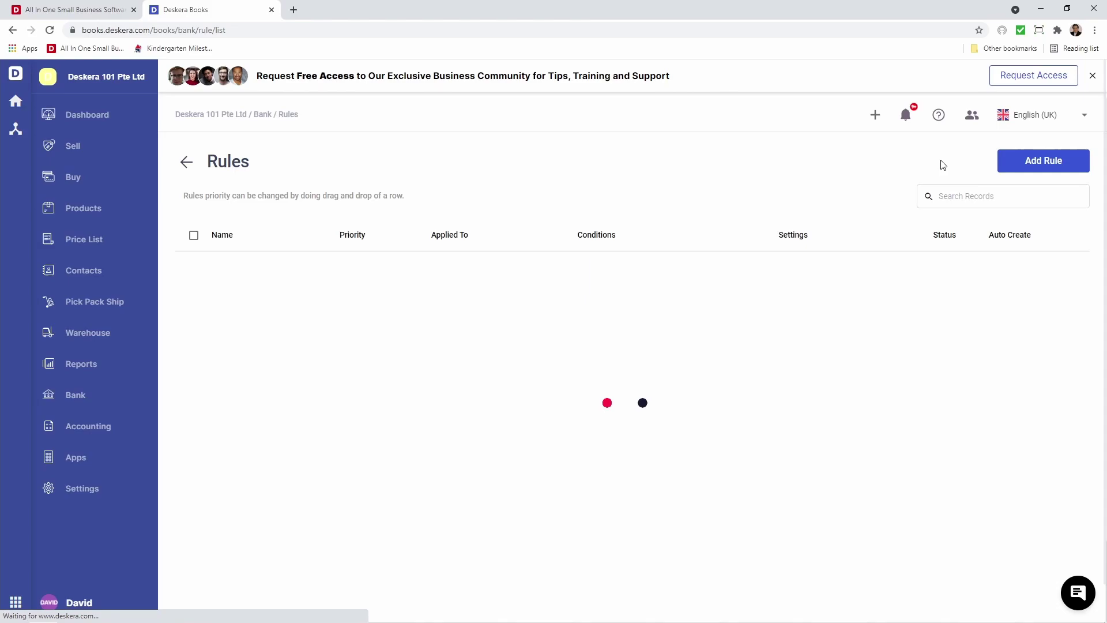
pyautogui.click(1047, 161)
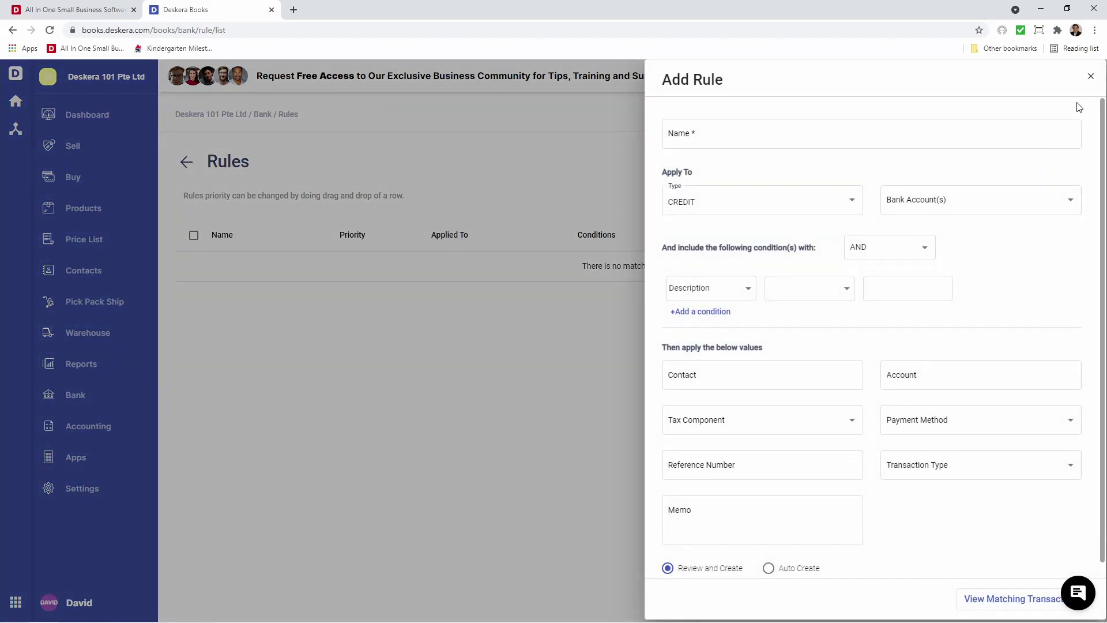
# Name the rule John Computers, keep type CREDIT, and apply it to OCBC Bank
pyautogui.click(861, 140)
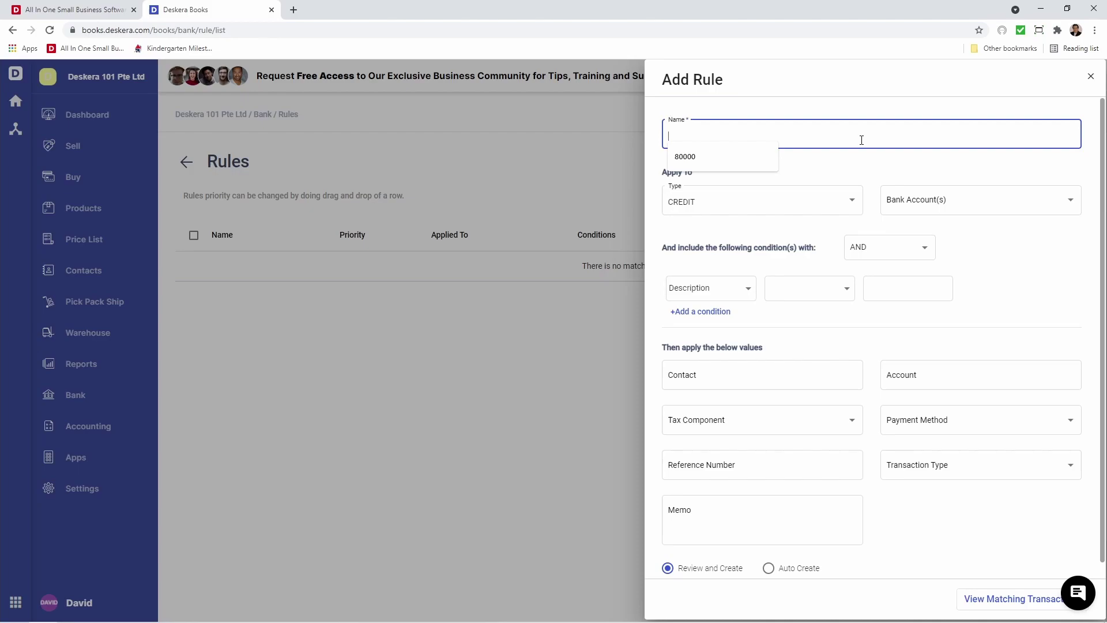
pyautogui.write('John Computers')
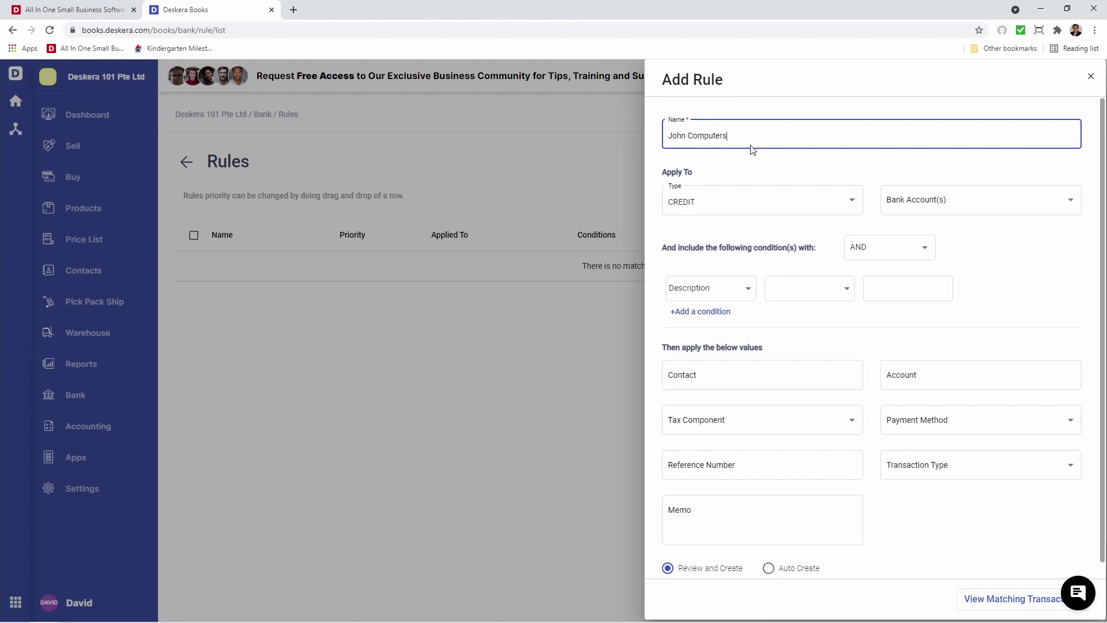
pyautogui.click(796, 203)
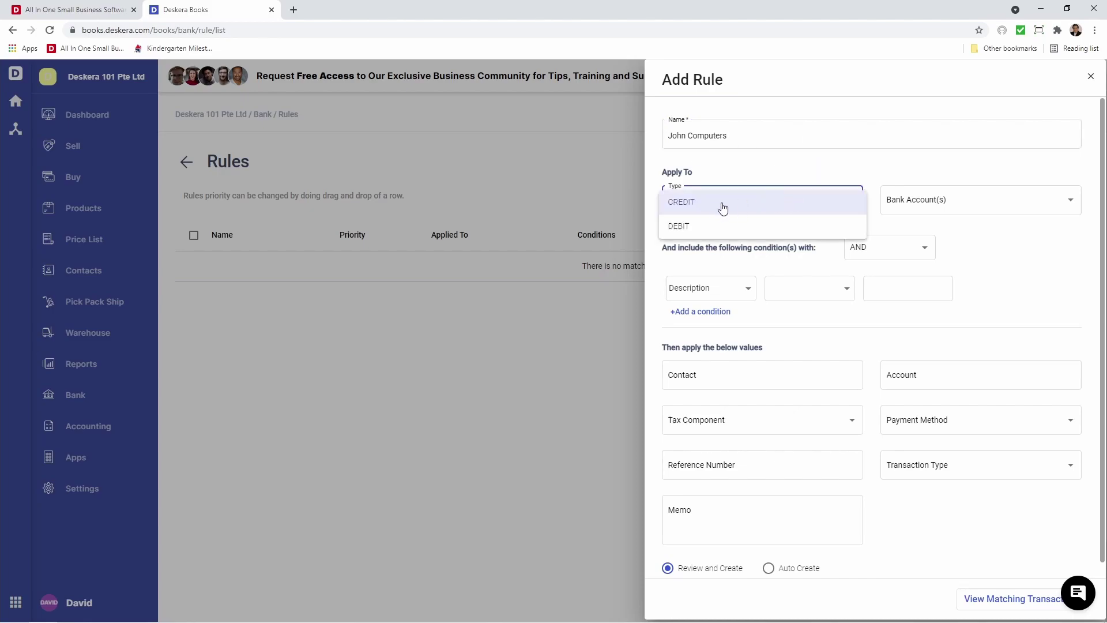
pyautogui.click(764, 206)
pyautogui.click(940, 199)
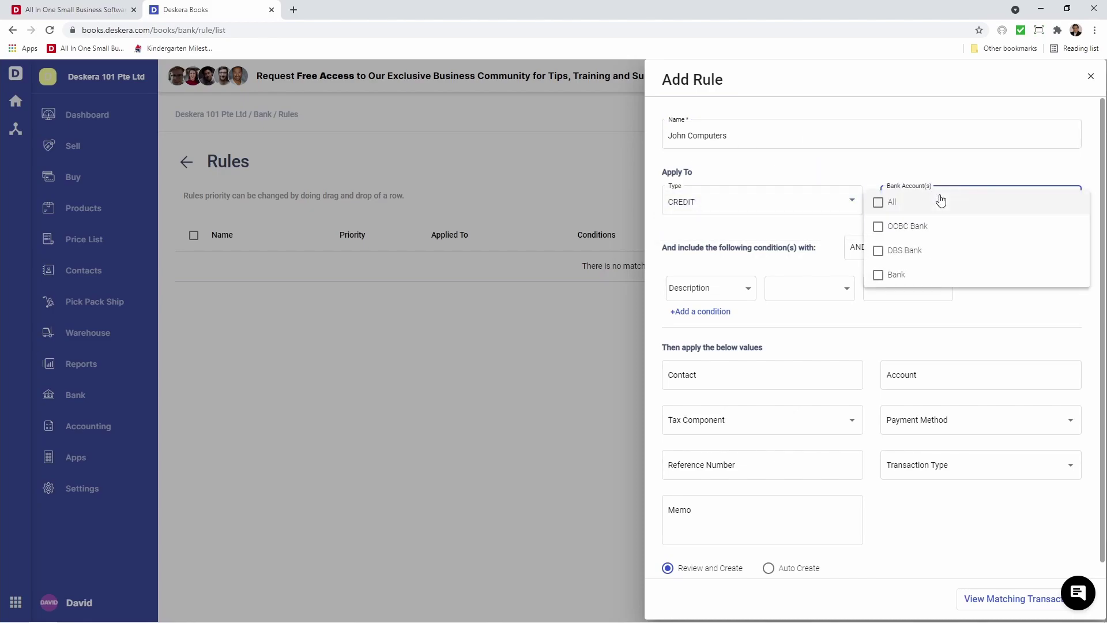
pyautogui.click(922, 225)
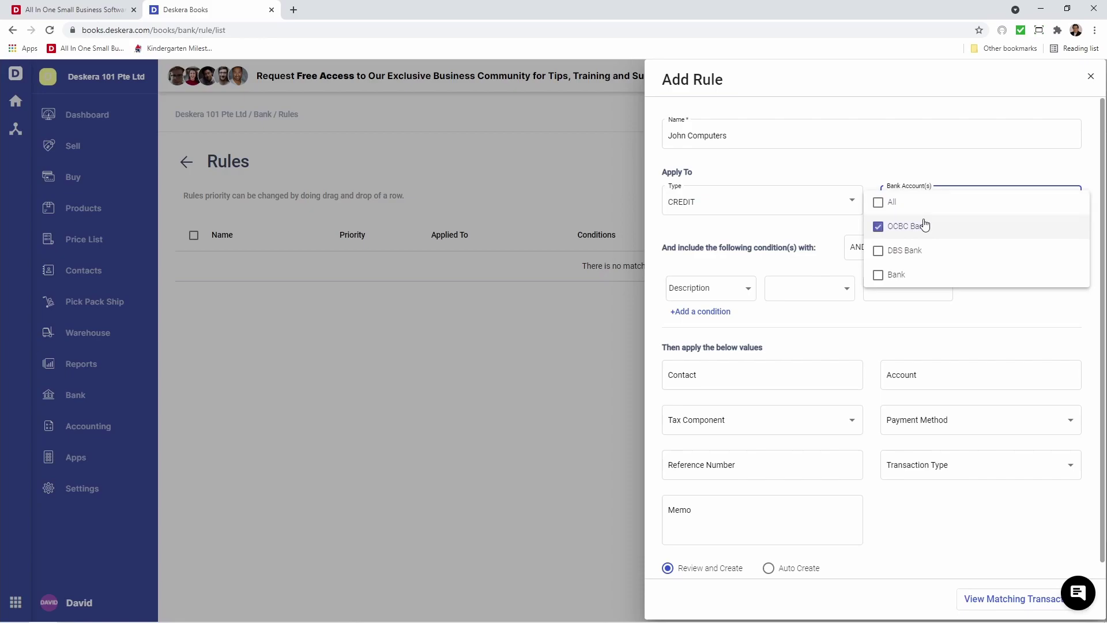
pyautogui.click(770, 238)
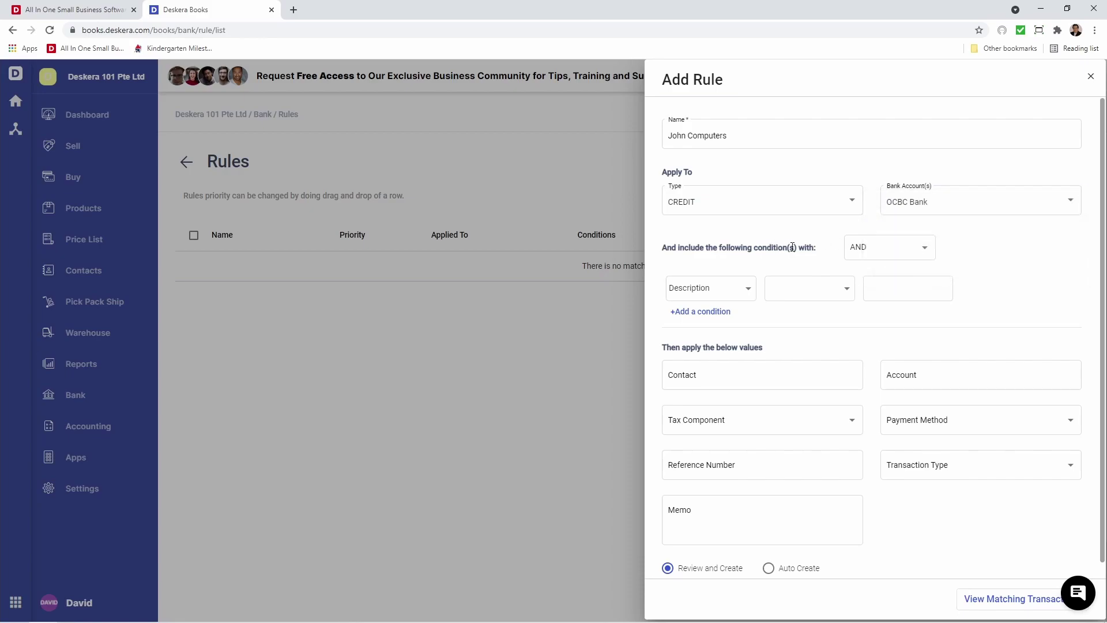
# Keep AND for combining conditions and base the first condition on Payee
pyautogui.click(875, 251)
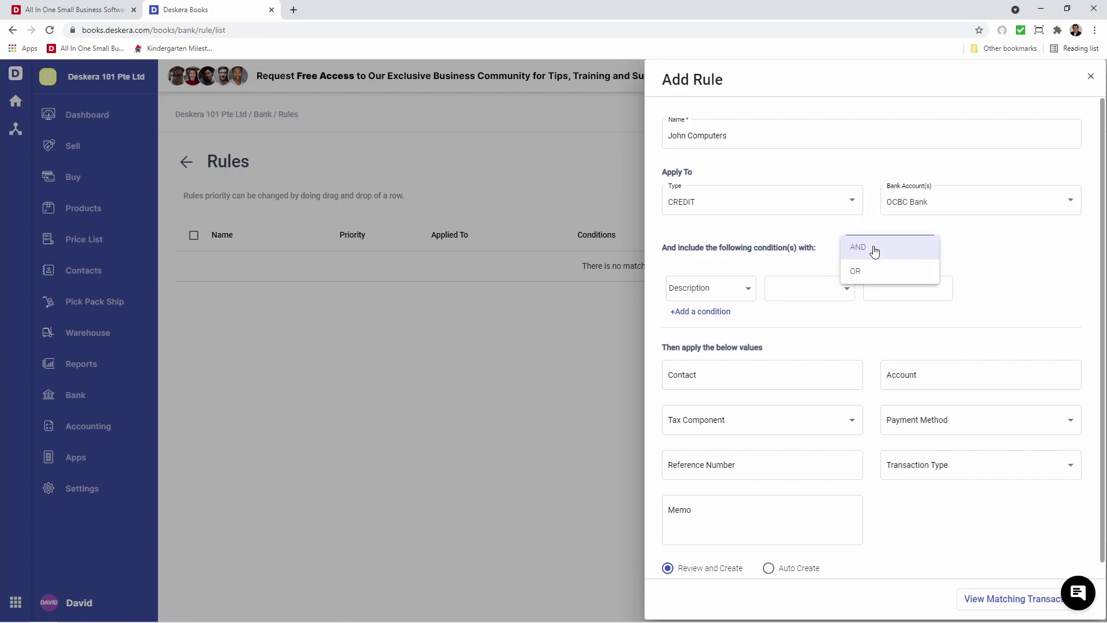
pyautogui.click(875, 249)
pyautogui.click(692, 293)
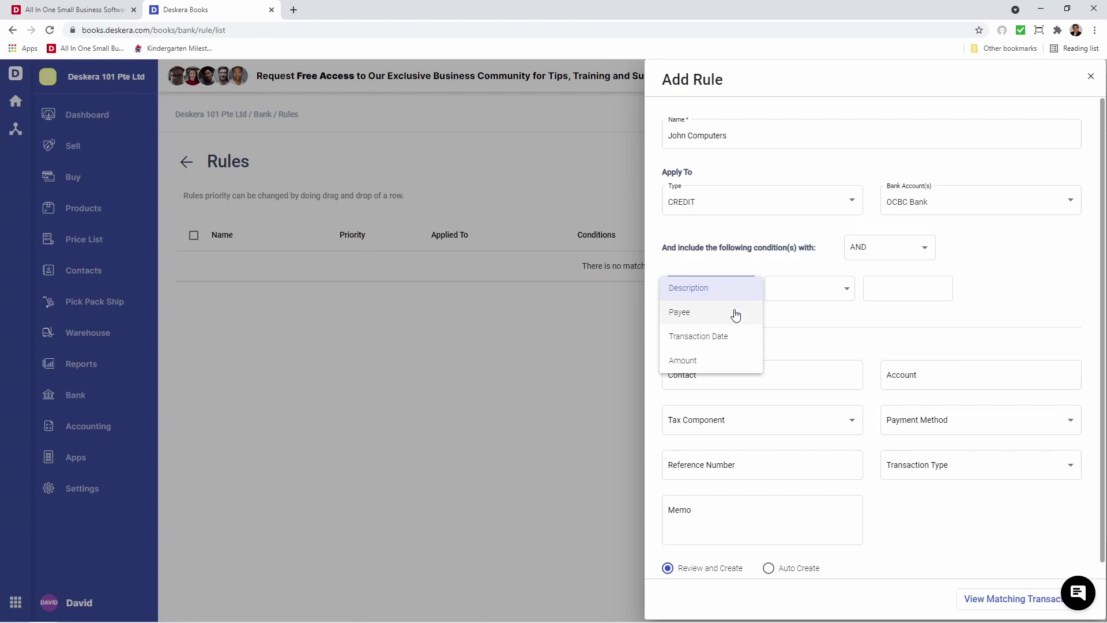
pyautogui.click(735, 314)
pyautogui.click(804, 295)
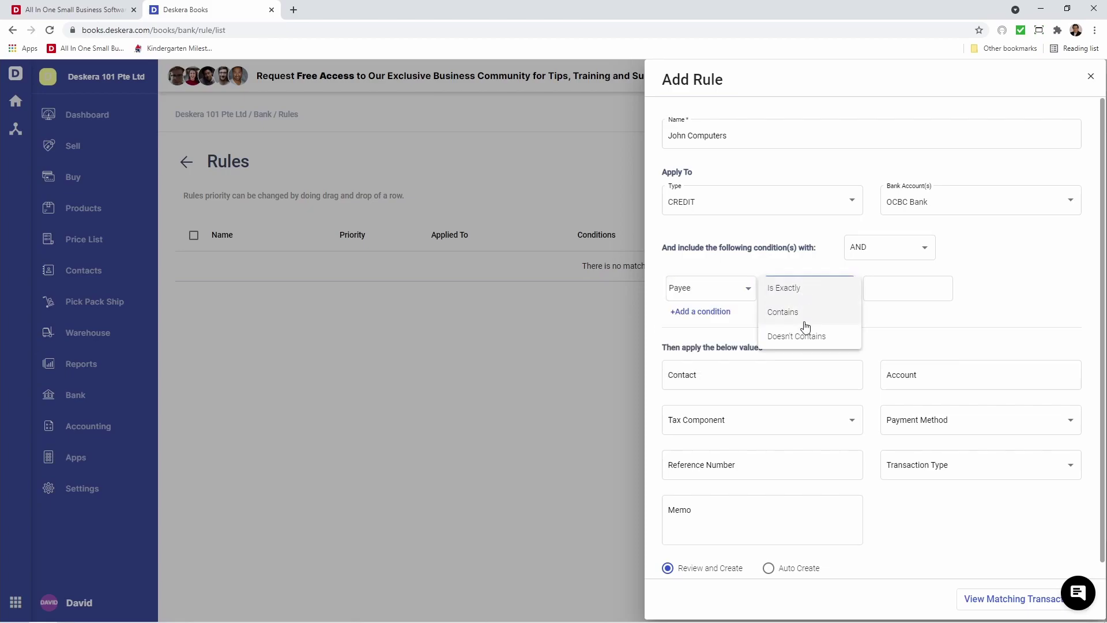
# Make the Payee condition Contains John and assign contact John's Computers
pyautogui.click(808, 313)
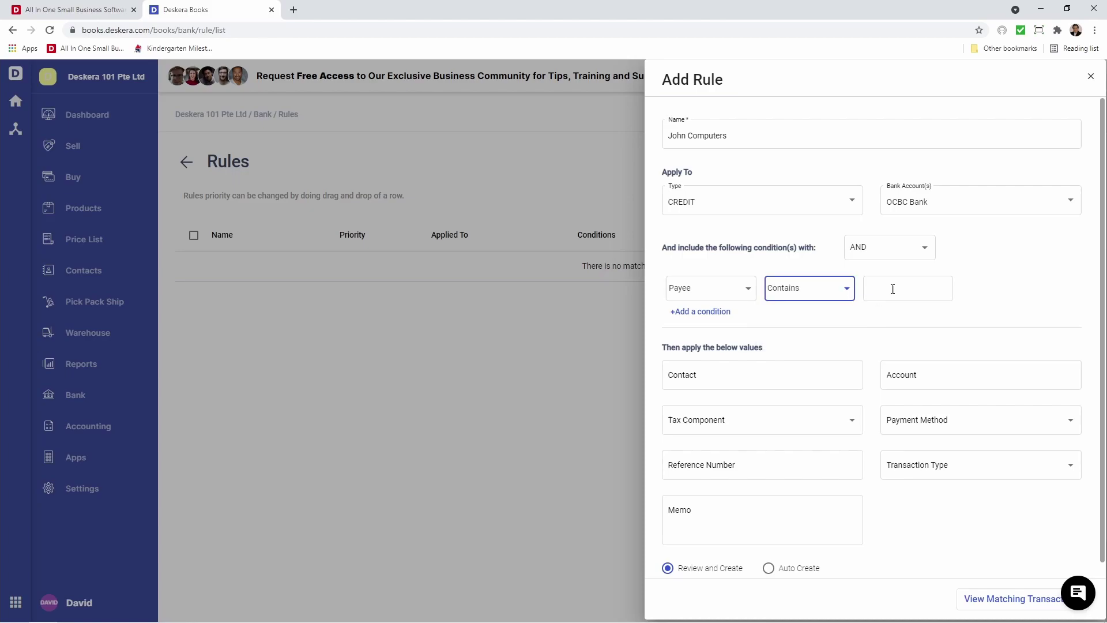
pyautogui.click(909, 285)
pyautogui.write('John')
pyautogui.click(779, 376)
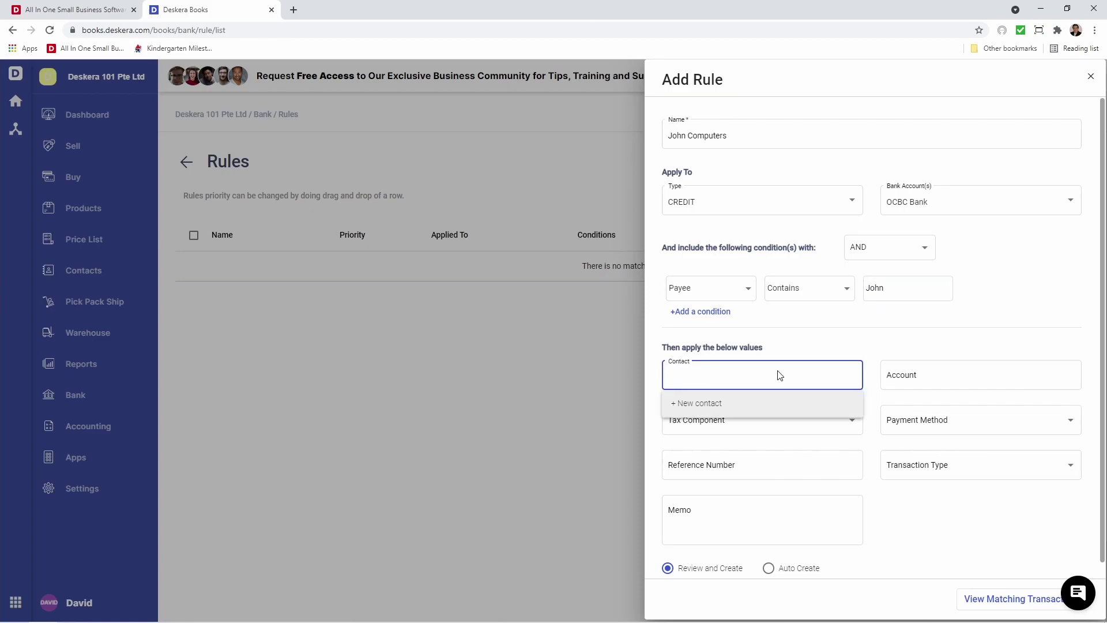
pyautogui.click(772, 484)
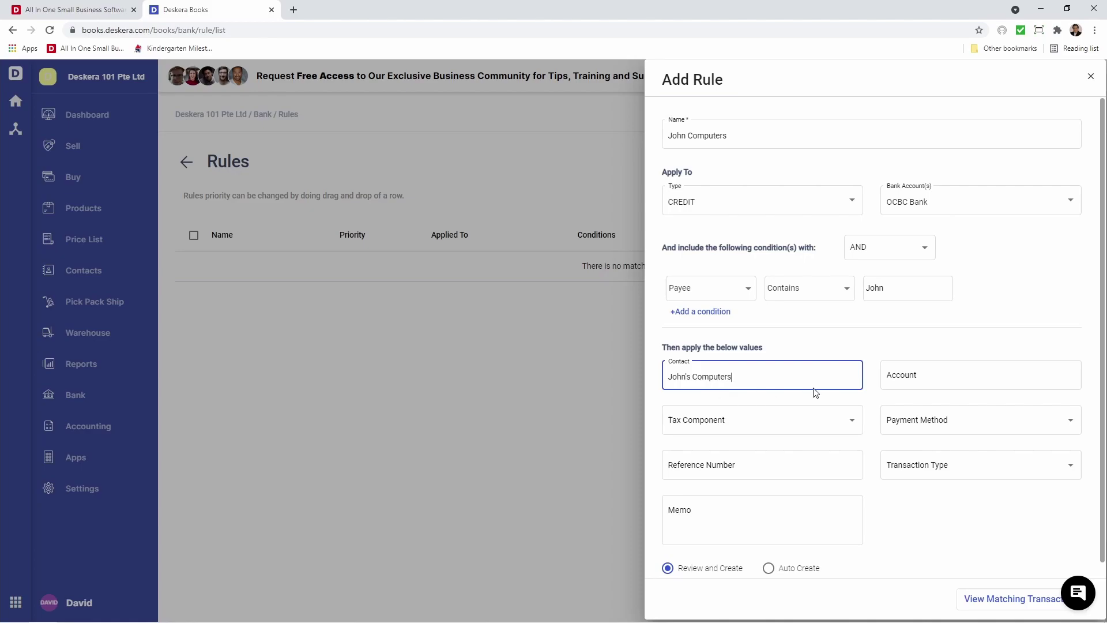
# Post to the Test account with no tax component and payment method Bank Transfer
pyautogui.click(943, 373)
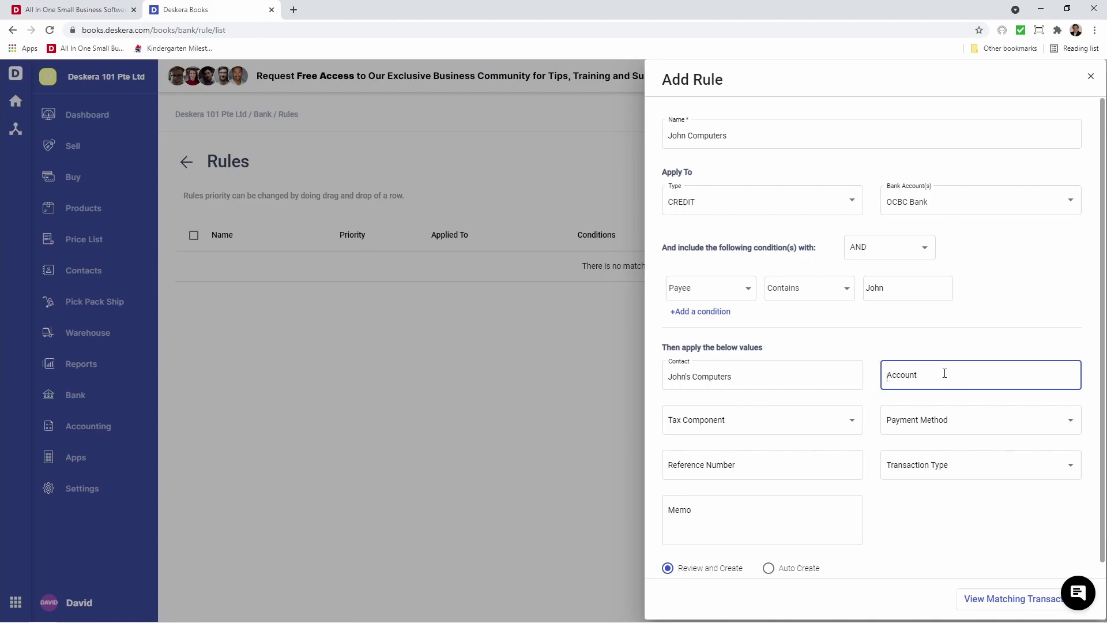
pyautogui.write('test')
pyautogui.click(927, 430)
pyautogui.click(823, 433)
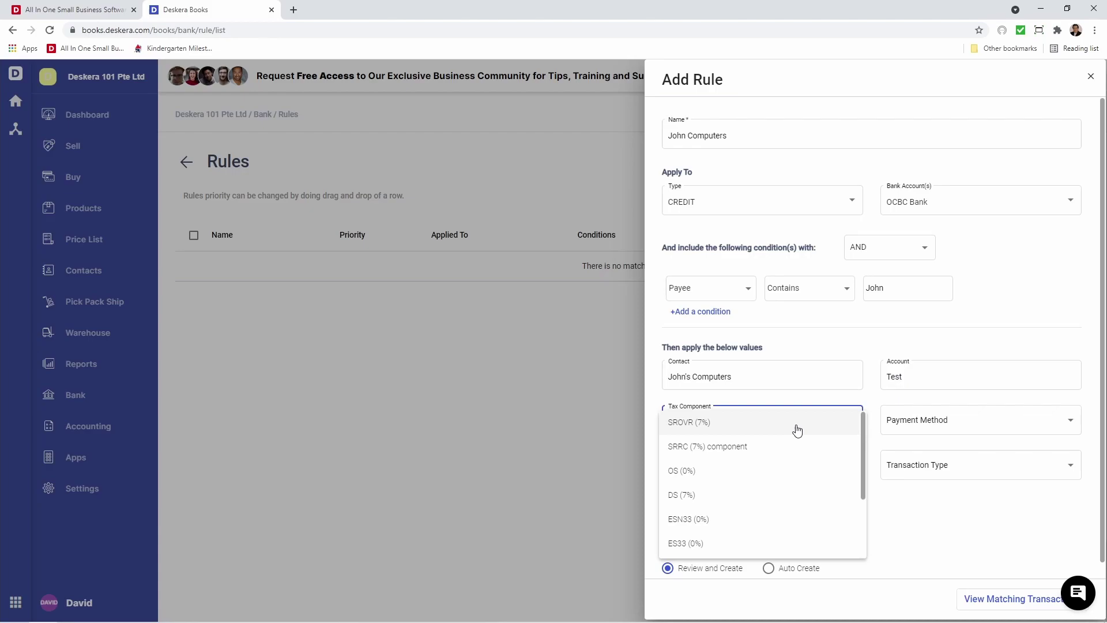
pyautogui.click(929, 421)
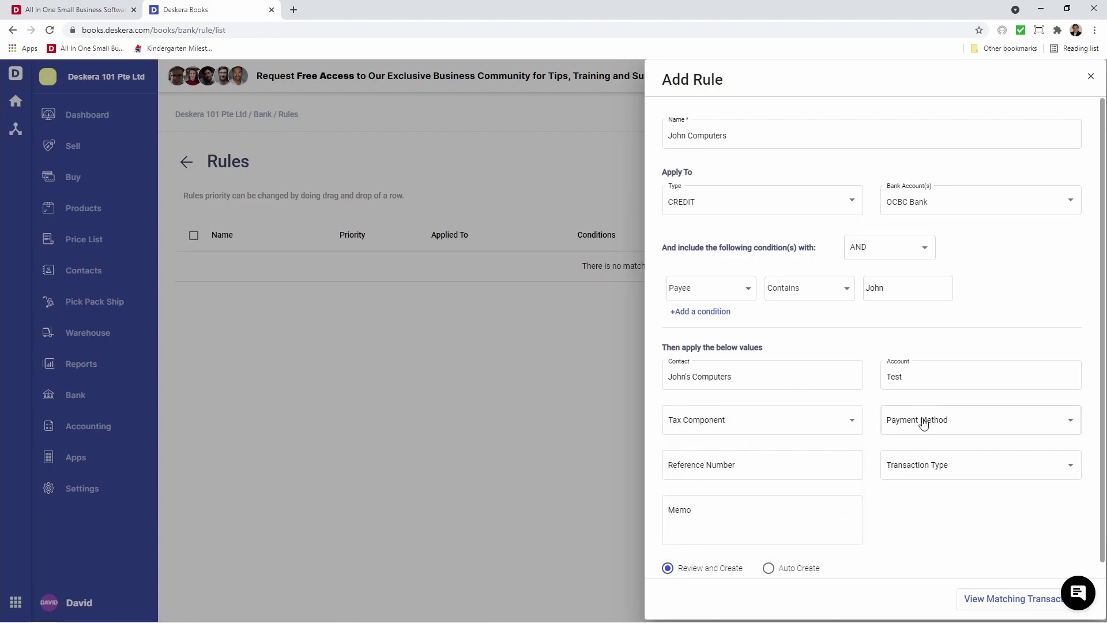
pyautogui.click(924, 423)
pyautogui.click(921, 434)
# Enter reference 2342434, choose Direct Deposit, and enable Auto Create
pyautogui.click(789, 477)
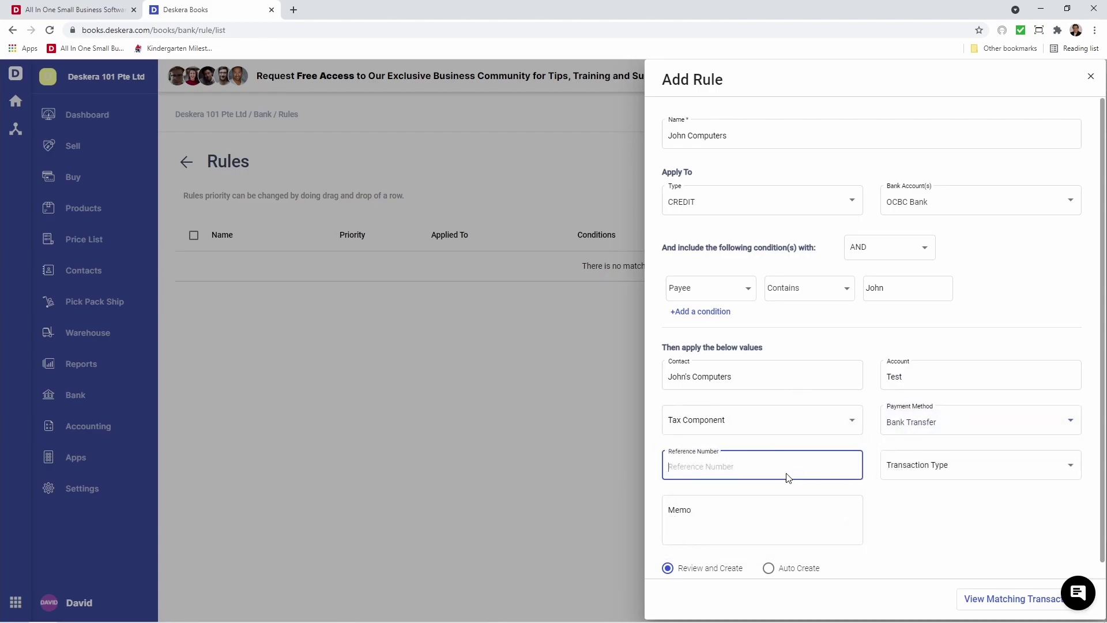
pyautogui.write('2342434')
pyautogui.click(910, 466)
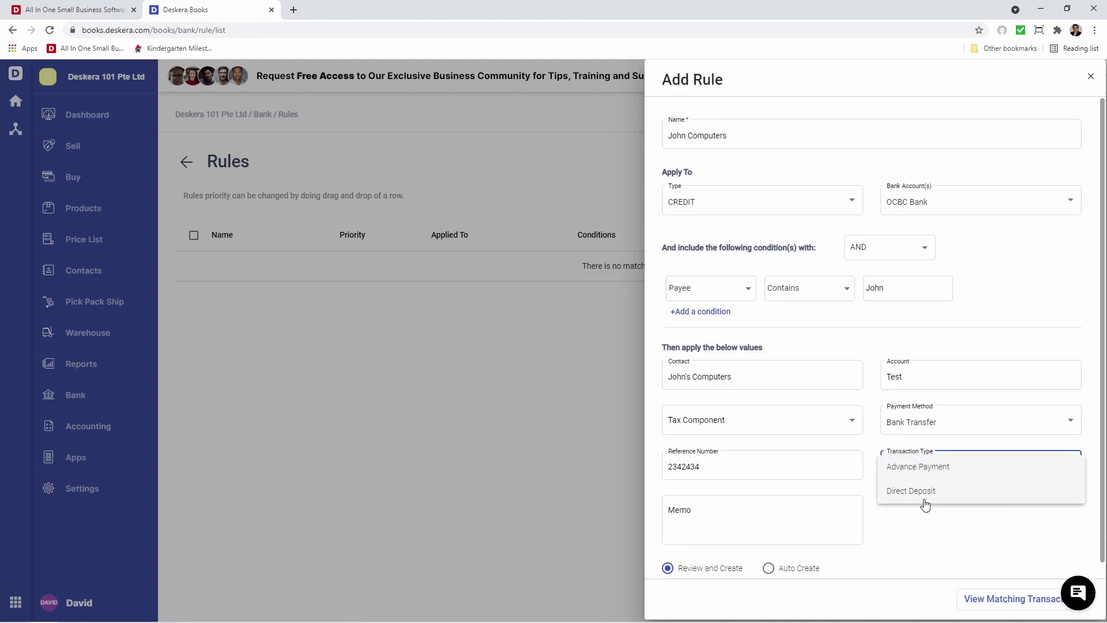
pyautogui.click(972, 490)
pyautogui.click(792, 515)
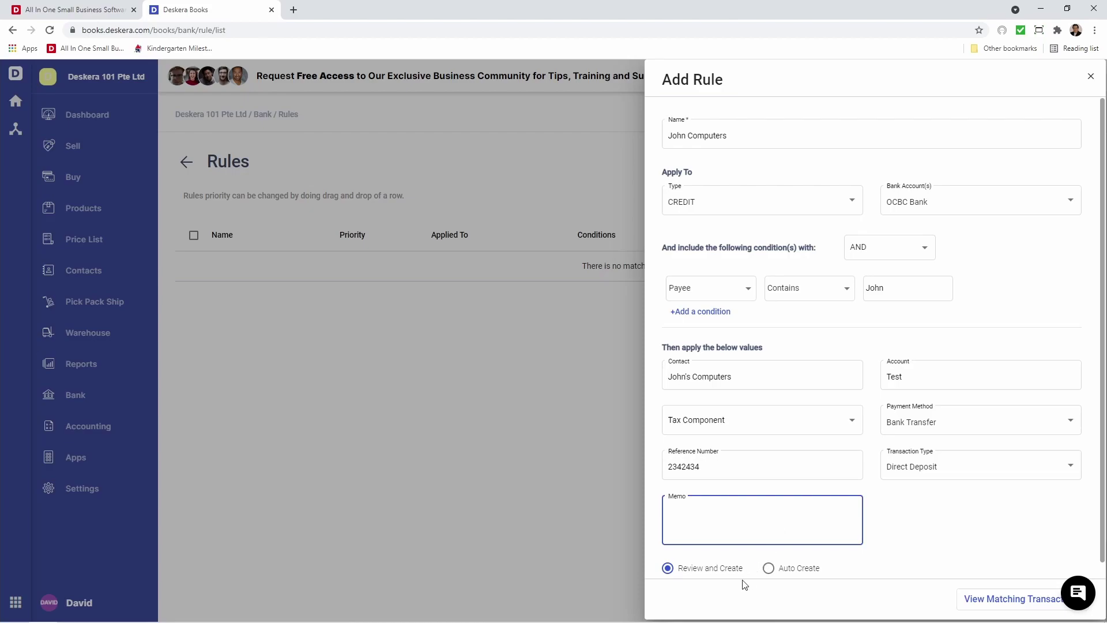
pyautogui.click(793, 571)
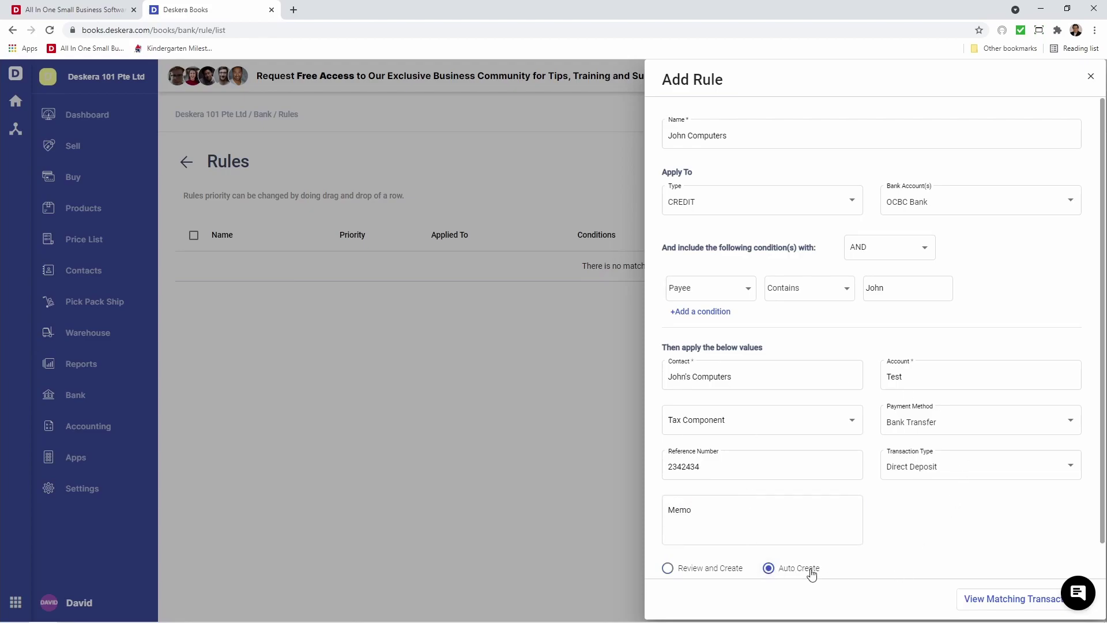
# Preview the rule's matches and copy the deposit's description reference J-C00393
pyautogui.click(1015, 597)
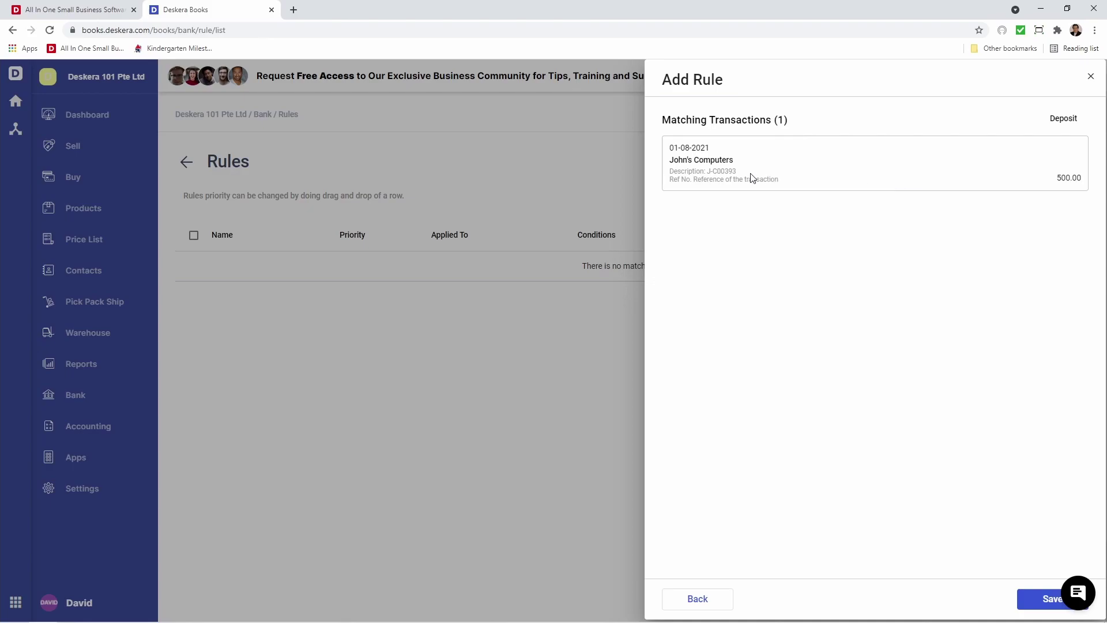
pyautogui.moveTo(737, 172); pyautogui.dragTo(702, 173)
pyautogui.hotkey('ctrl', 'c')
pyautogui.click(698, 598)
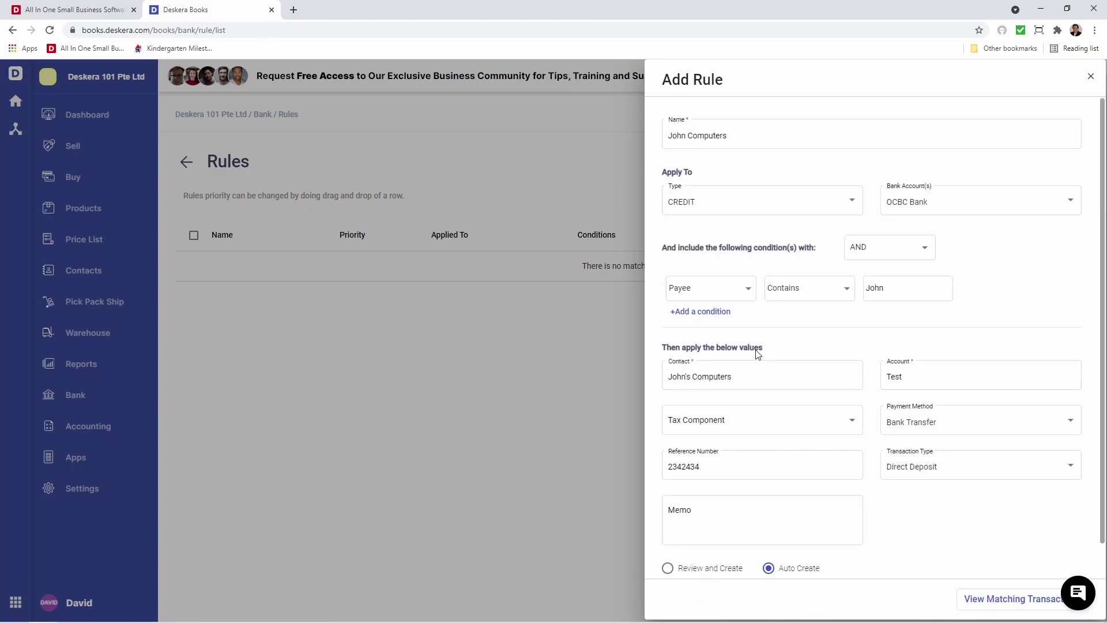
# Add a second Contains condition, keeping the first condition on Payee
pyautogui.click(715, 314)
pyautogui.click(722, 318)
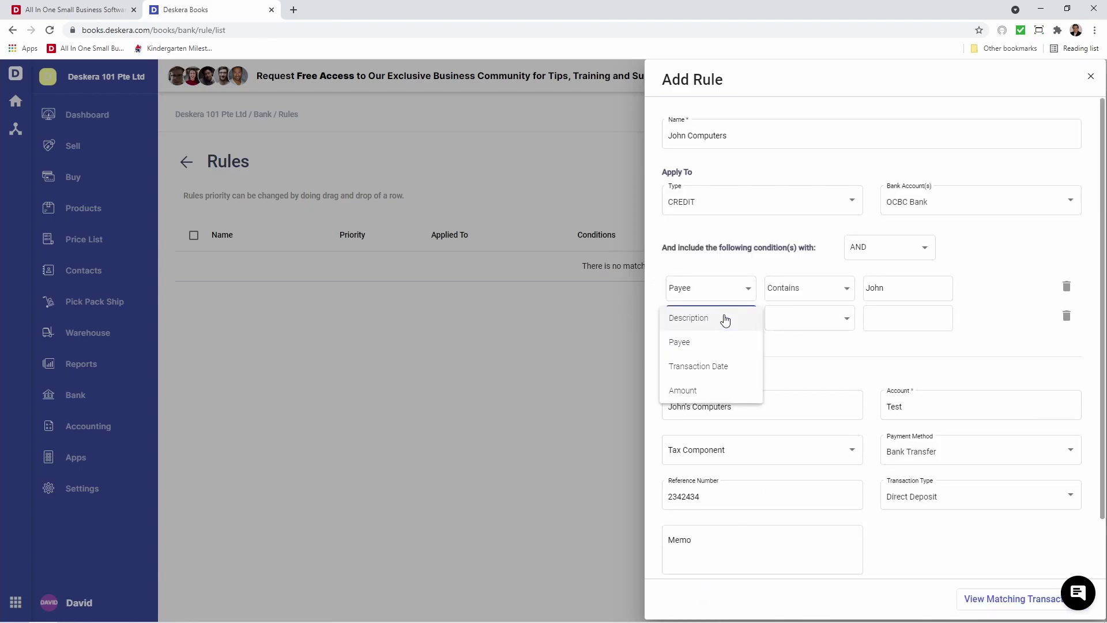
pyautogui.click(714, 337)
pyautogui.click(787, 323)
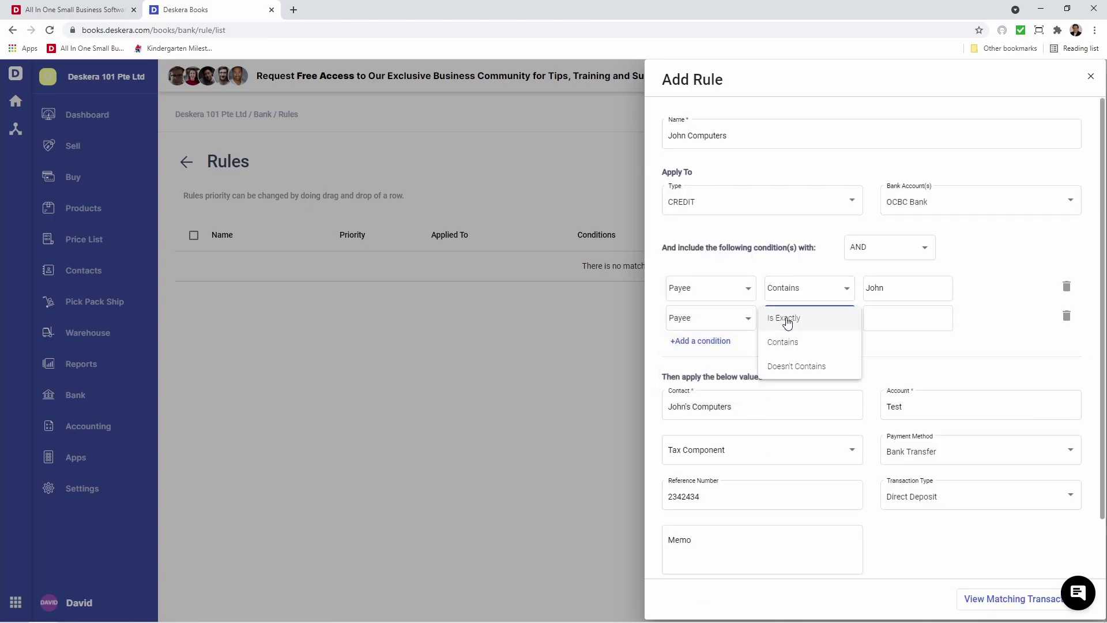
pyautogui.click(740, 321)
pyautogui.click(740, 322)
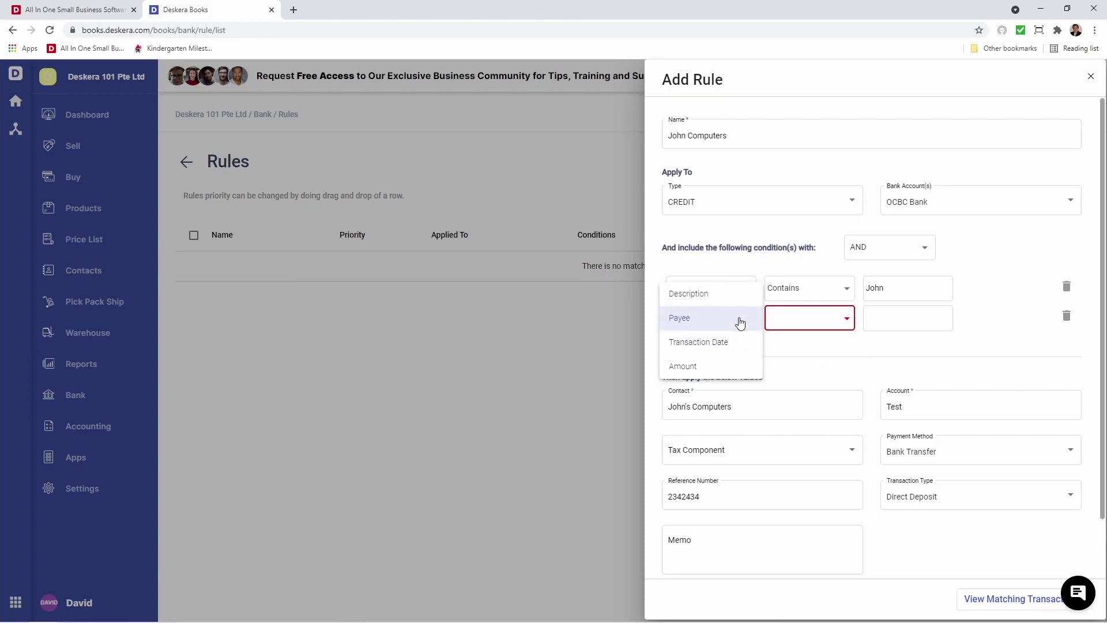
pyautogui.click(740, 322)
pyautogui.click(786, 318)
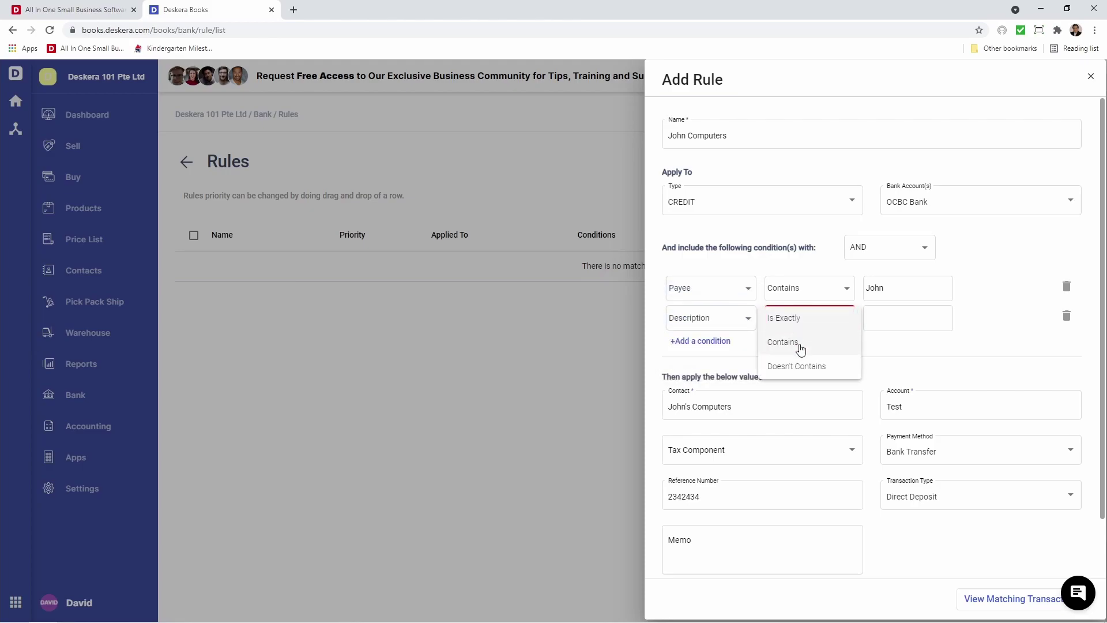
pyautogui.click(801, 349)
# Paste J-C00393 as the Description value and preview the single 500.00 match
pyautogui.click(897, 323)
pyautogui.hotkey('ctrl', 'v')
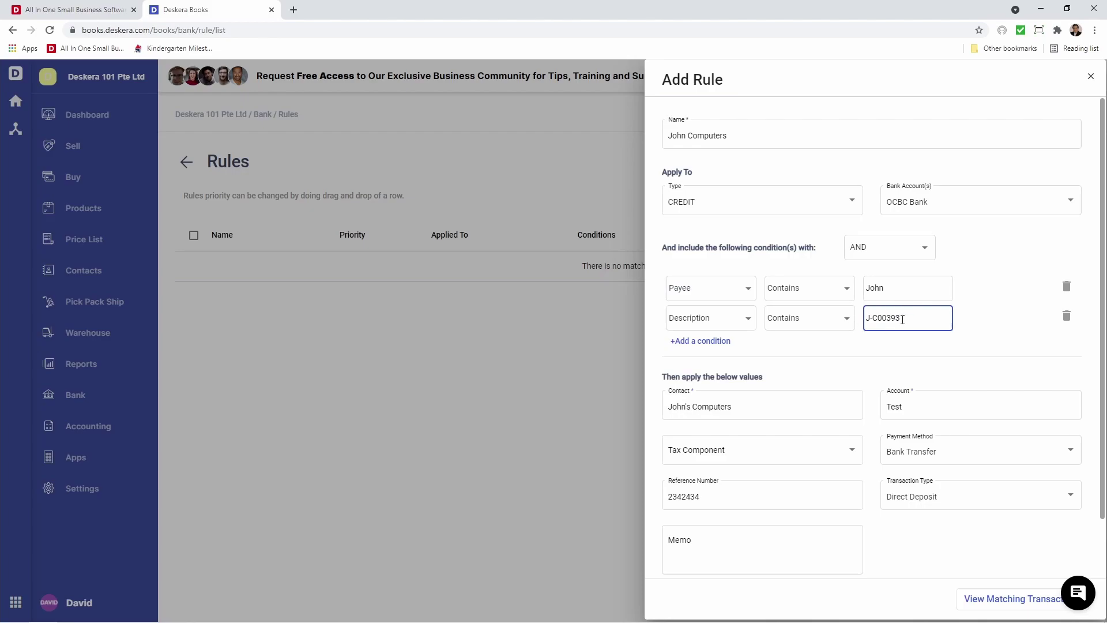
pyautogui.click(837, 349)
pyautogui.scroll(-1, 842, 348)
pyautogui.click(1012, 600)
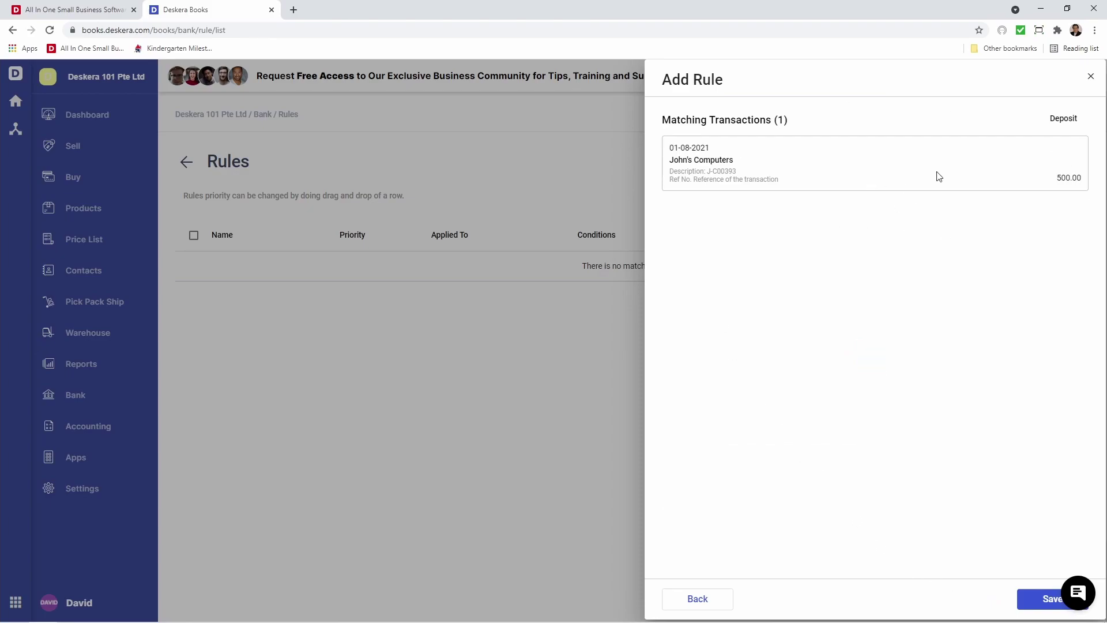
# Save the John Computers rule and begin a second rule
pyautogui.click(1041, 602)
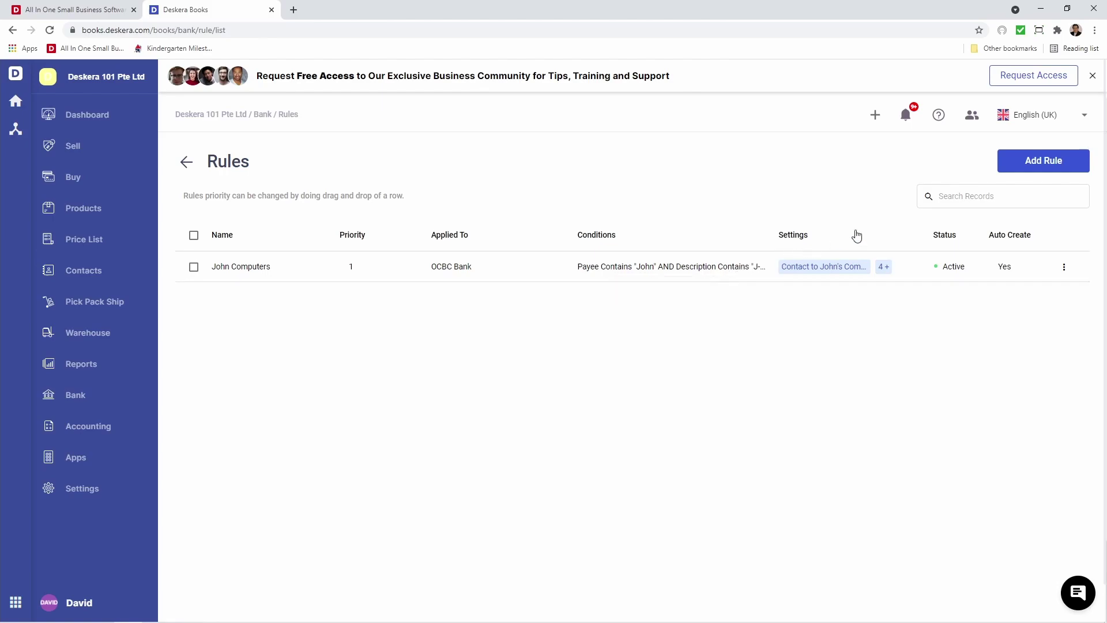
pyautogui.click(1036, 167)
# Name the rule Marie's Keyboards, set type DEBIT, and apply it to OCBC Bank
pyautogui.click(736, 142)
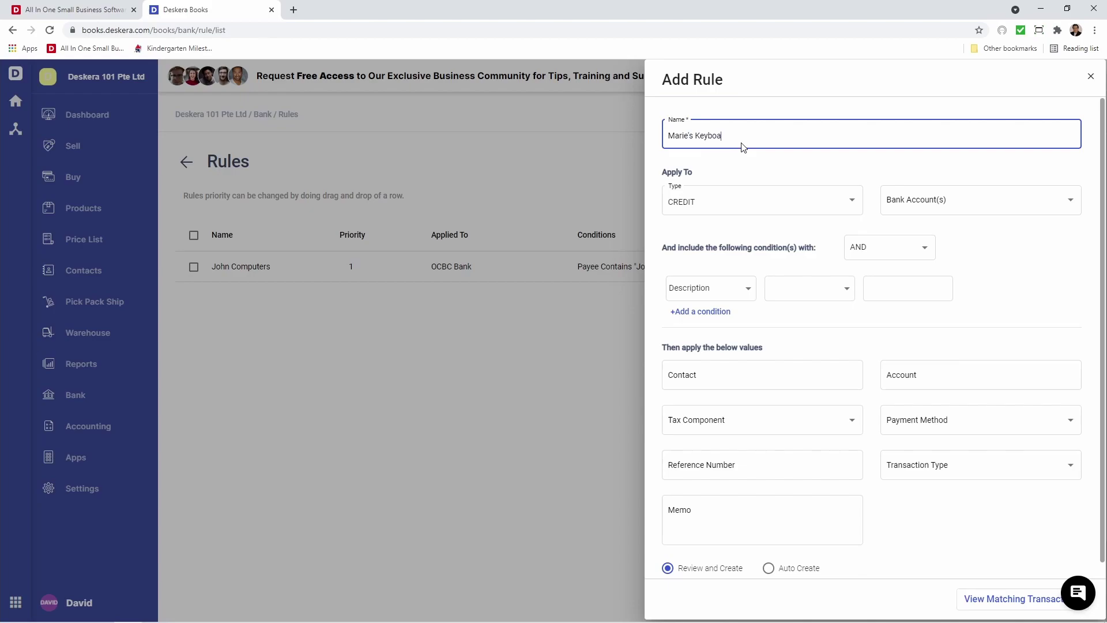
pyautogui.click(735, 206)
pyautogui.click(734, 225)
pyautogui.click(905, 206)
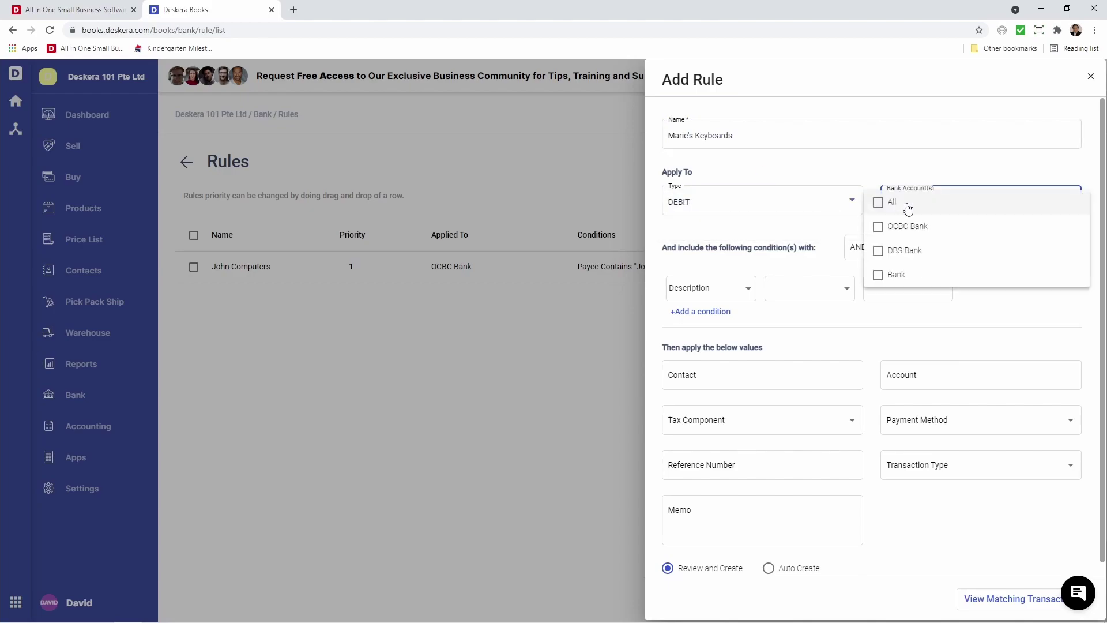
pyautogui.click(916, 227)
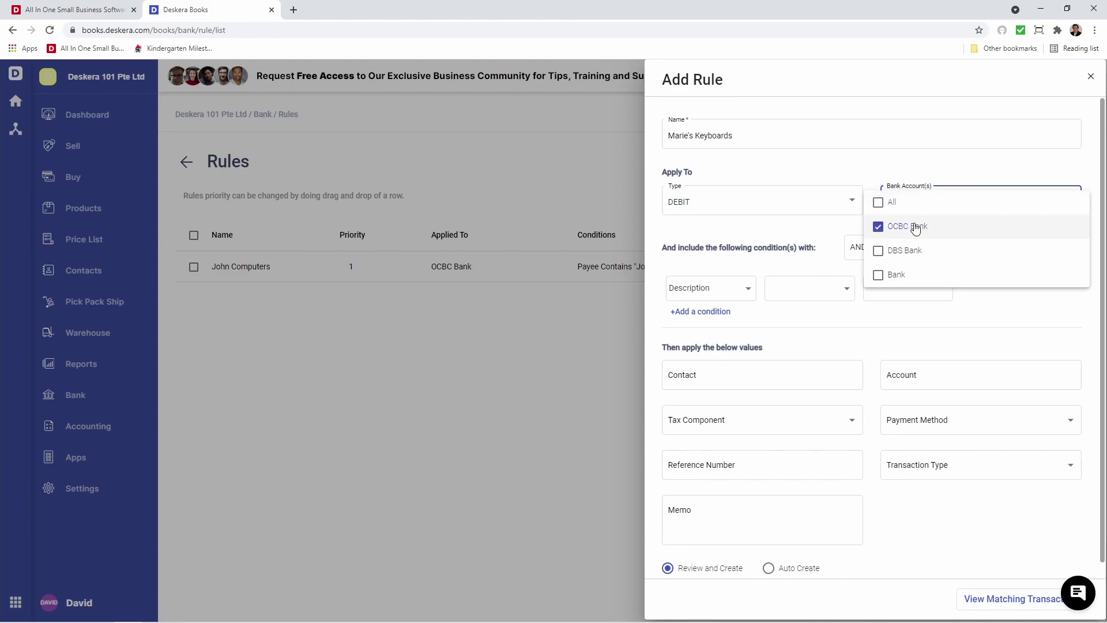
pyautogui.click(810, 294)
# Make the condition Description contains Keyboards and assign contact Marie's Keyboards
pyautogui.click(795, 293)
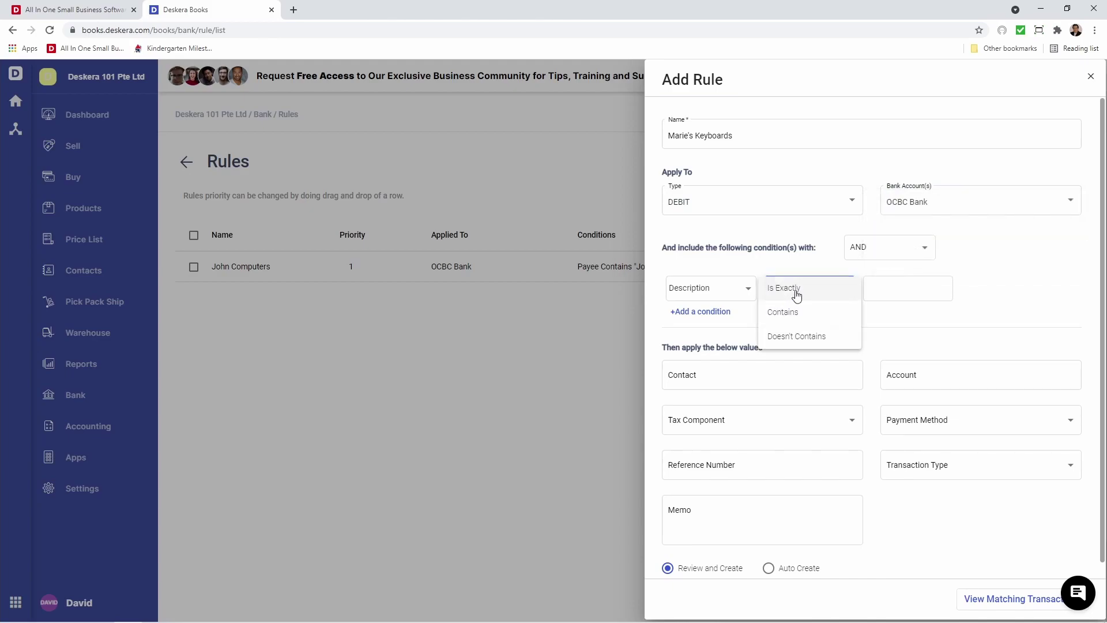
pyautogui.click(818, 311)
pyautogui.click(891, 290)
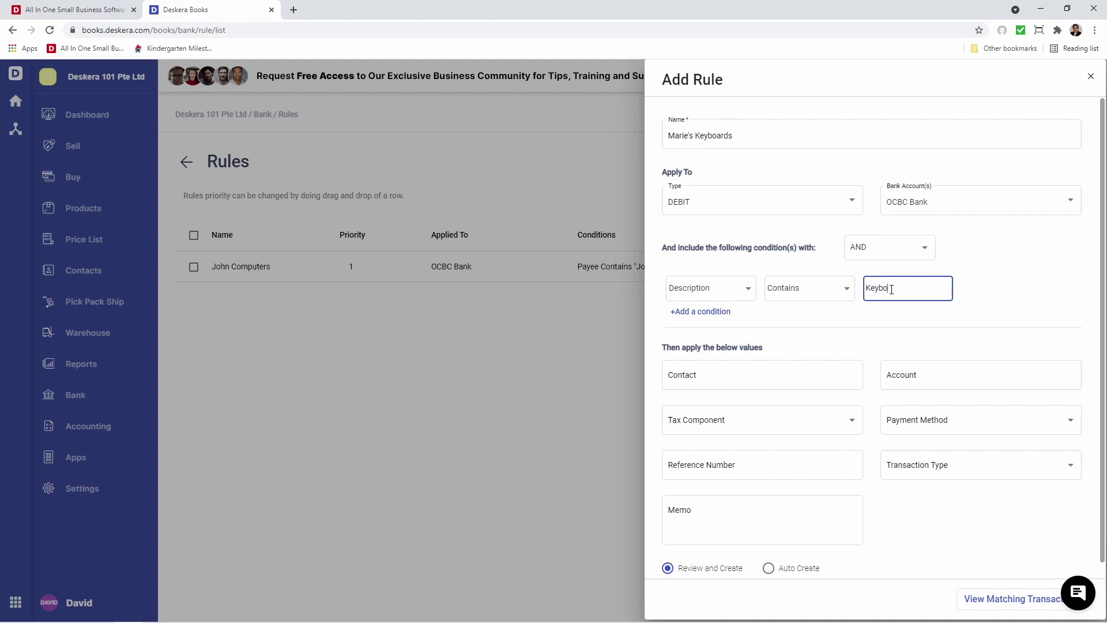
pyautogui.write('Keyboards')
pyautogui.click(812, 377)
pyautogui.write('m')
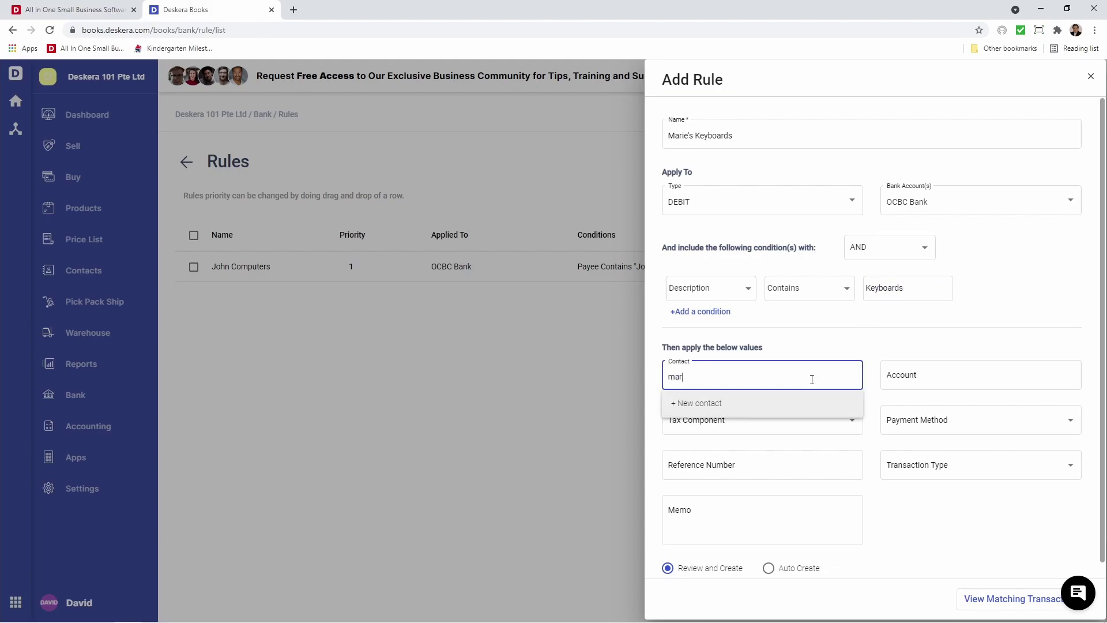
pyautogui.write('ar')
pyautogui.click(794, 437)
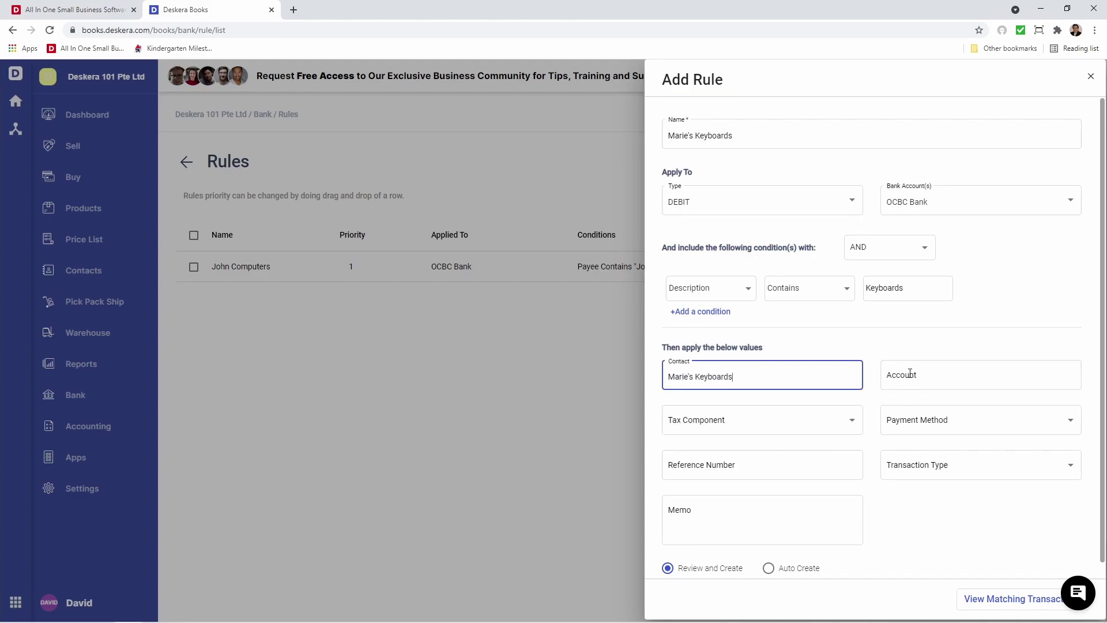
# Post to account Test-Acc-2 with no tax component and payment method Cheque
pyautogui.click(911, 379)
pyautogui.write('te')
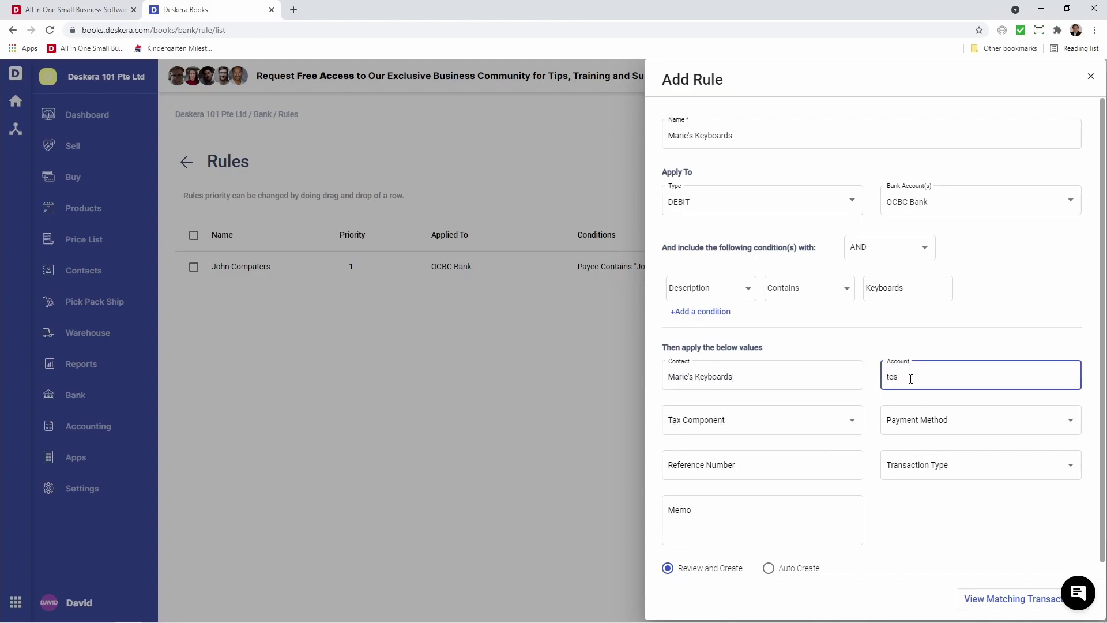
pyautogui.write('s')
pyautogui.click(914, 405)
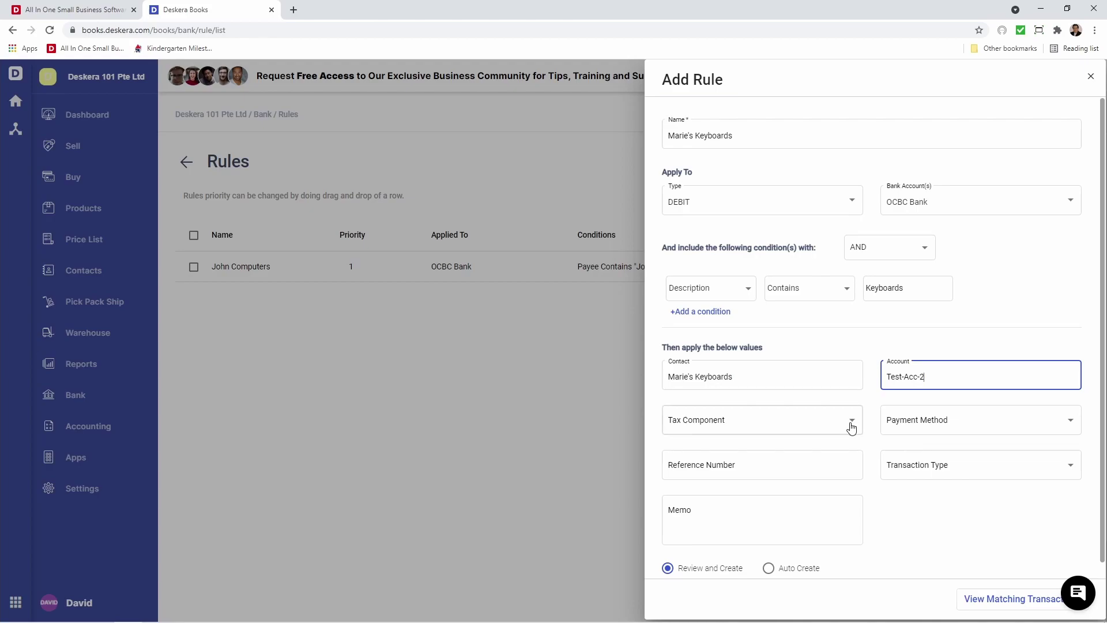
pyautogui.click(852, 427)
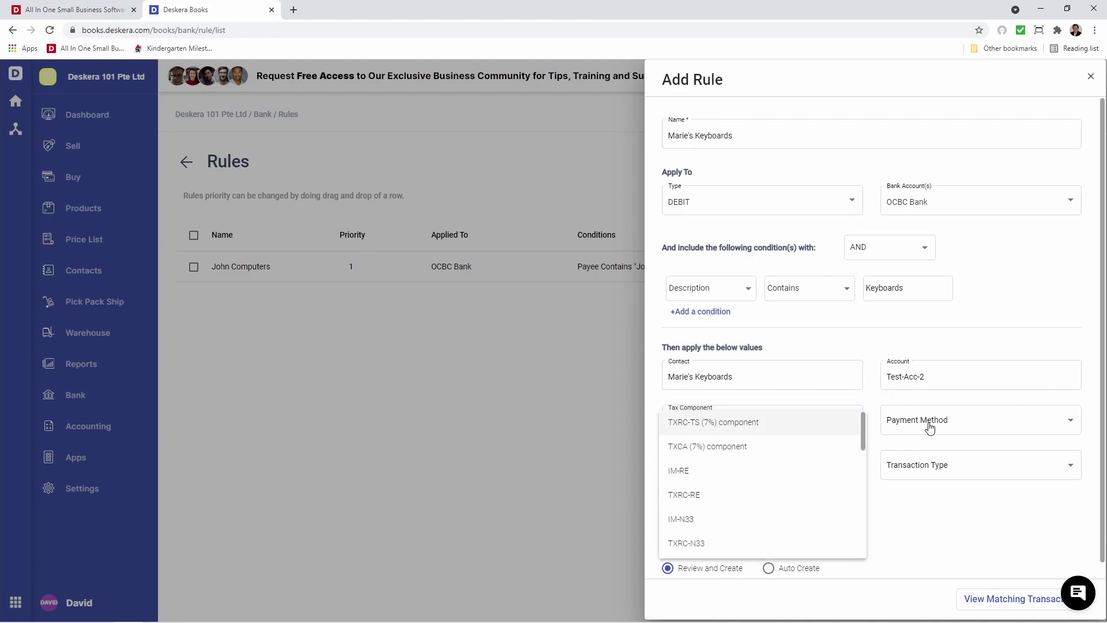
pyautogui.click(911, 425)
pyautogui.click(910, 425)
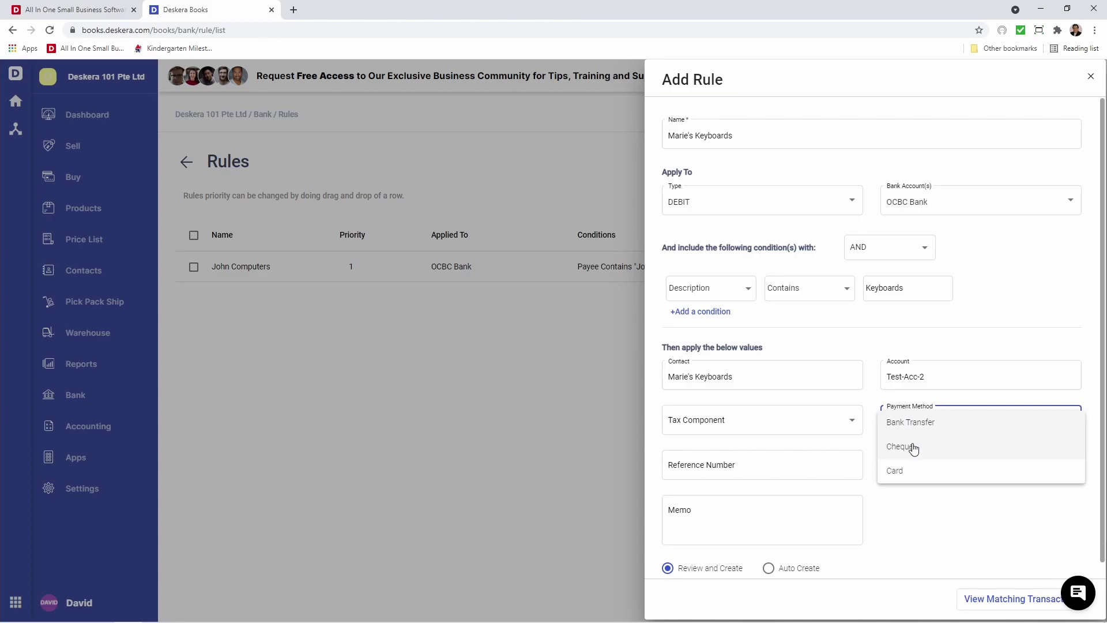
pyautogui.click(913, 448)
# Enter reference 23423424, choose Direct Expense, and add memo 23
pyautogui.click(808, 463)
pyautogui.write('23423')
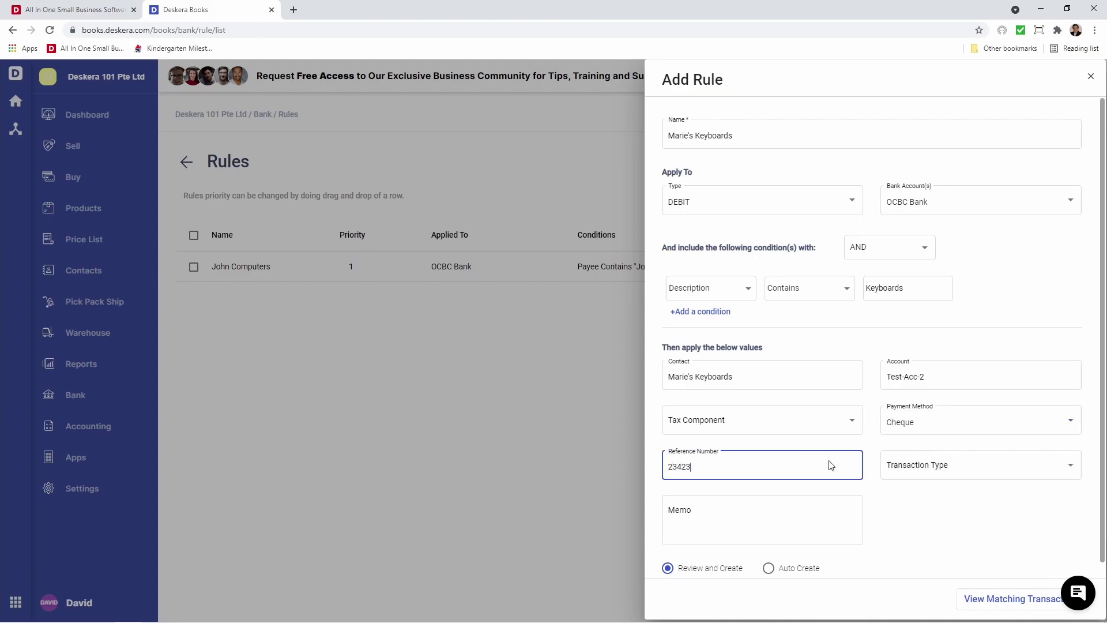
pyautogui.write('424')
pyautogui.click(914, 465)
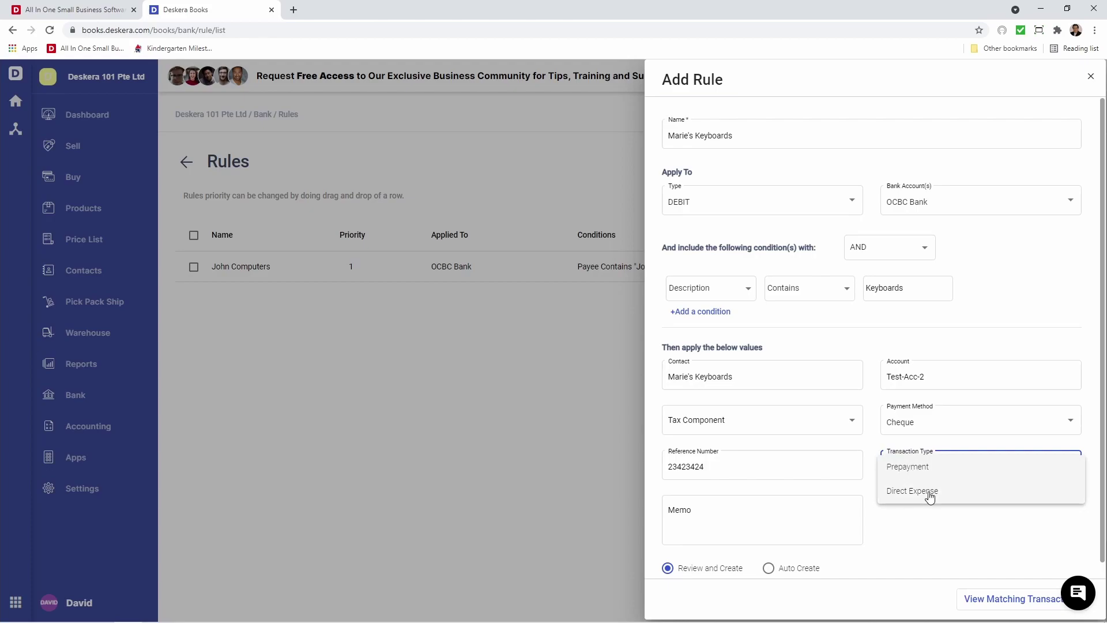
pyautogui.click(930, 493)
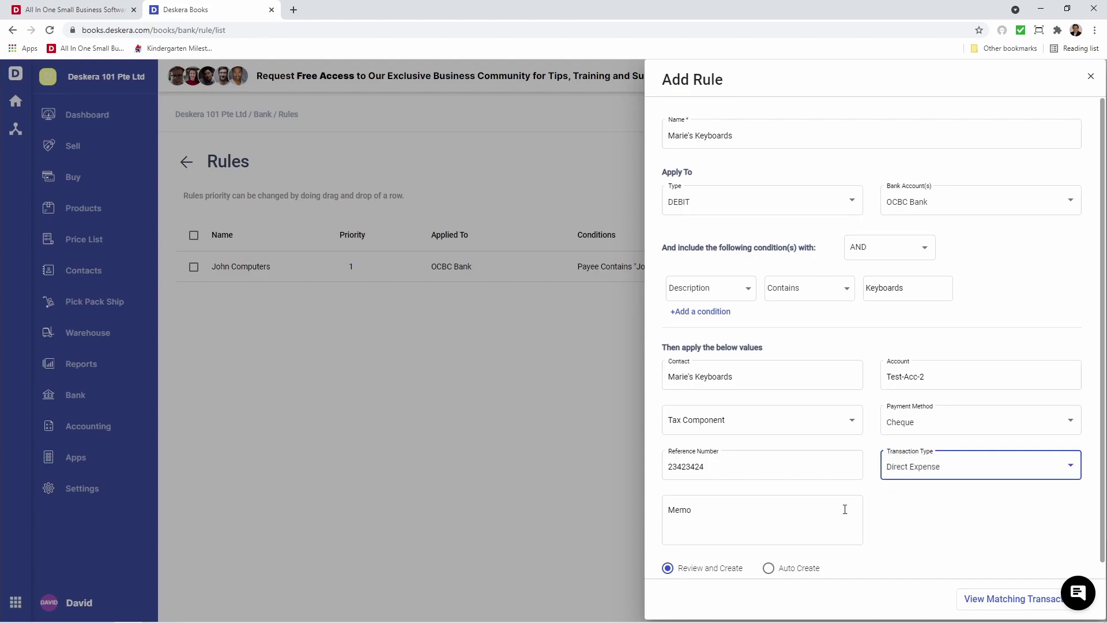
pyautogui.click(753, 514)
pyautogui.write('234234')
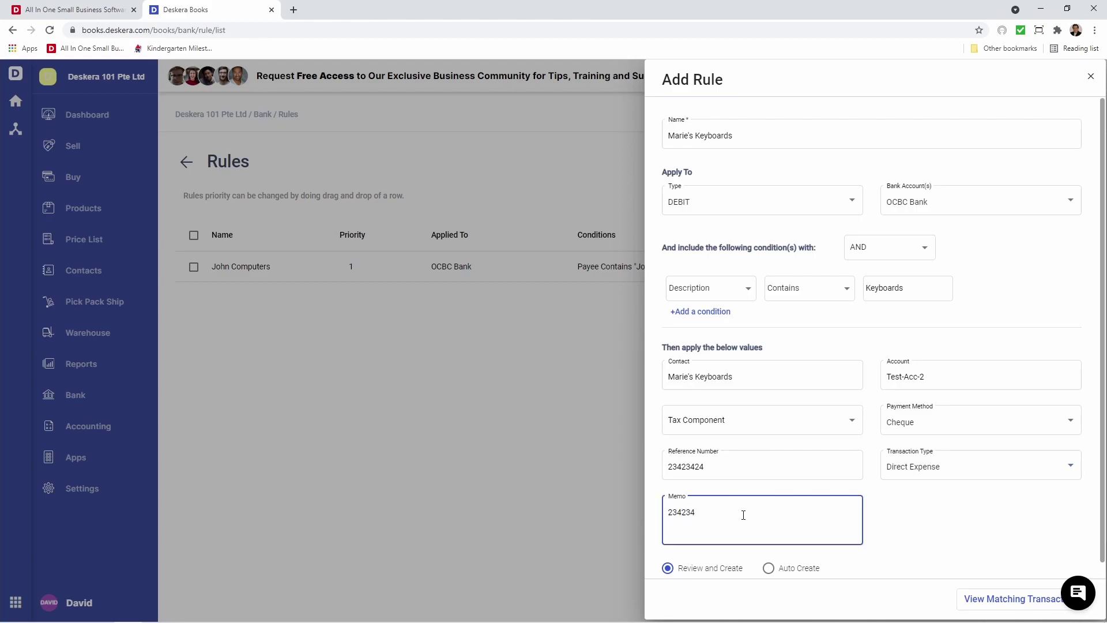
pyautogui.scroll(-1, 743, 515)
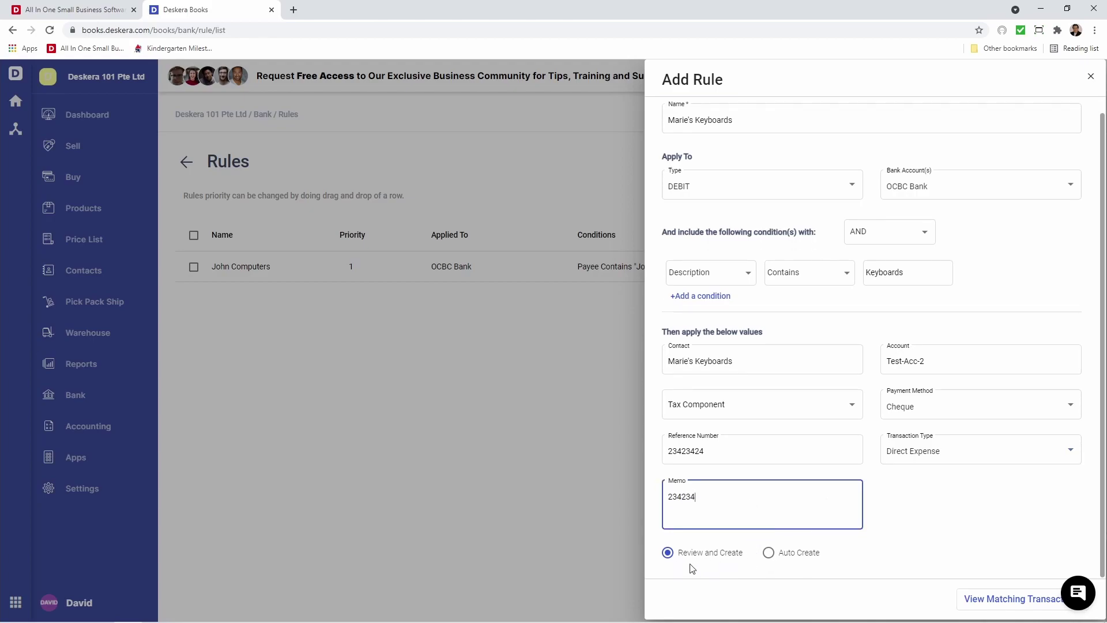
# Preview matches, save the Marie's Keyboards rule, and open OCBC Bank's transactions
pyautogui.click(977, 597)
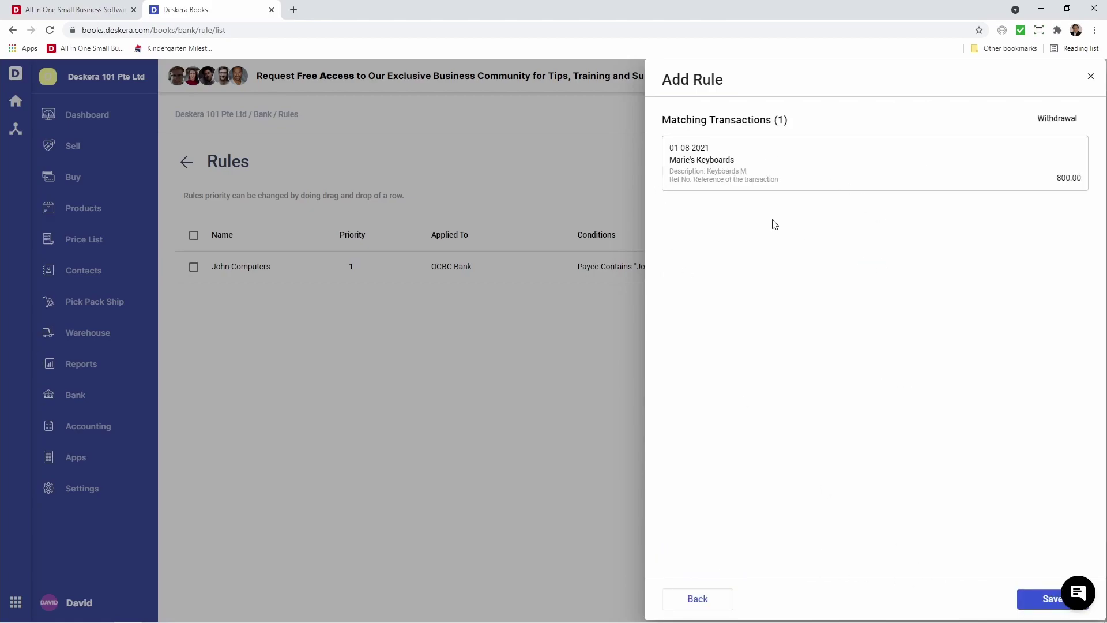
pyautogui.click(1034, 606)
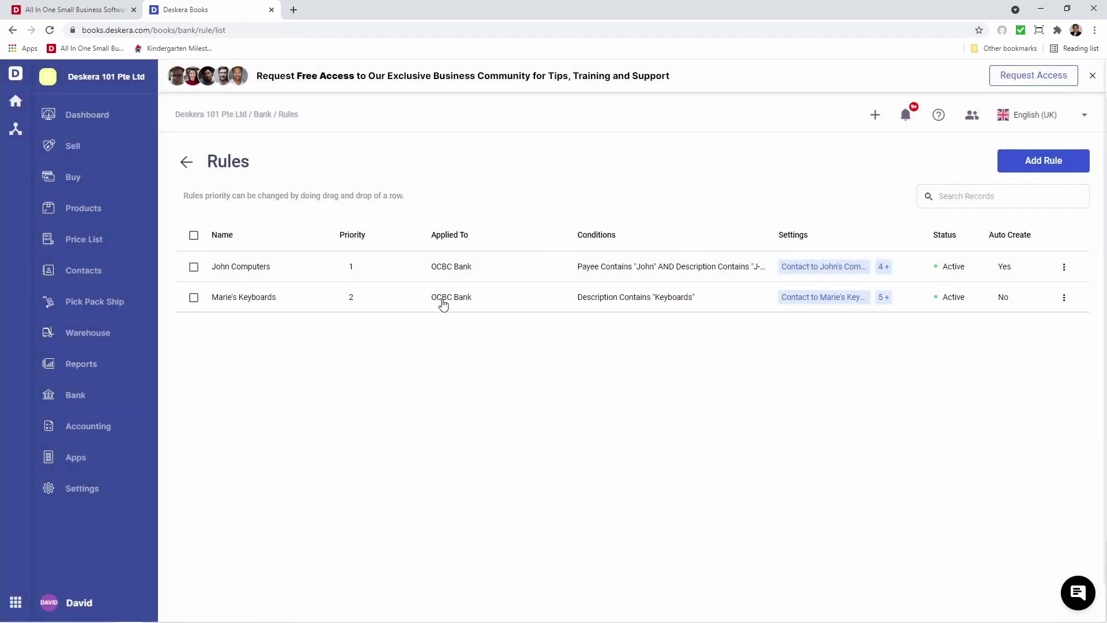
pyautogui.click(186, 162)
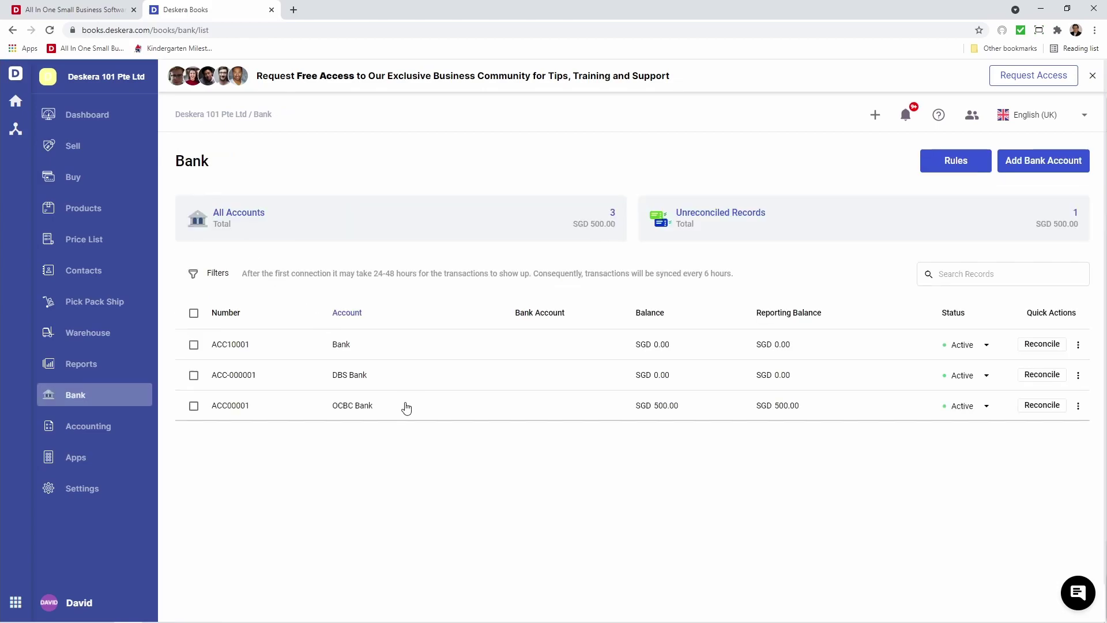
pyautogui.click(406, 408)
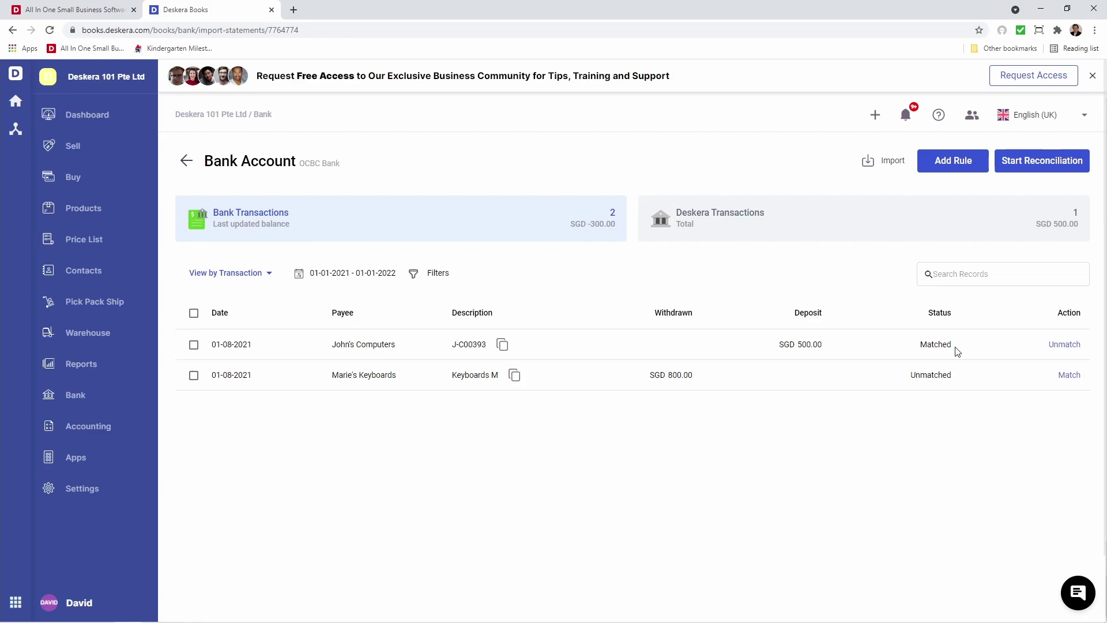
pyautogui.click(726, 242)
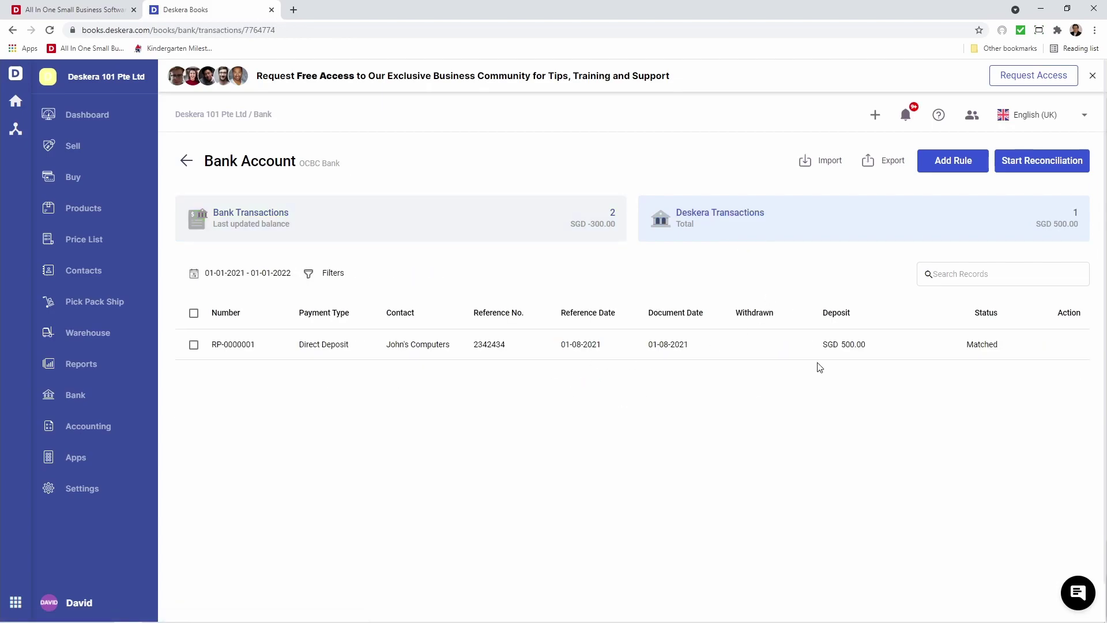
pyautogui.click(438, 230)
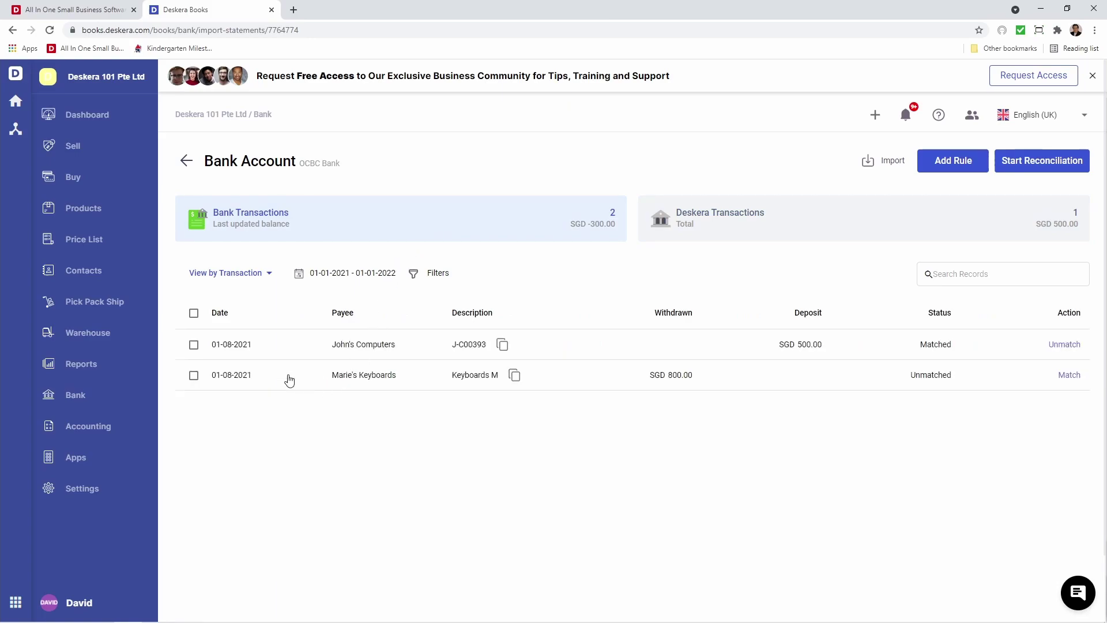
# Start a split direct expense for the Marie's Keyboards withdrawal with a Test-Acc-2 line
pyautogui.click(1073, 377)
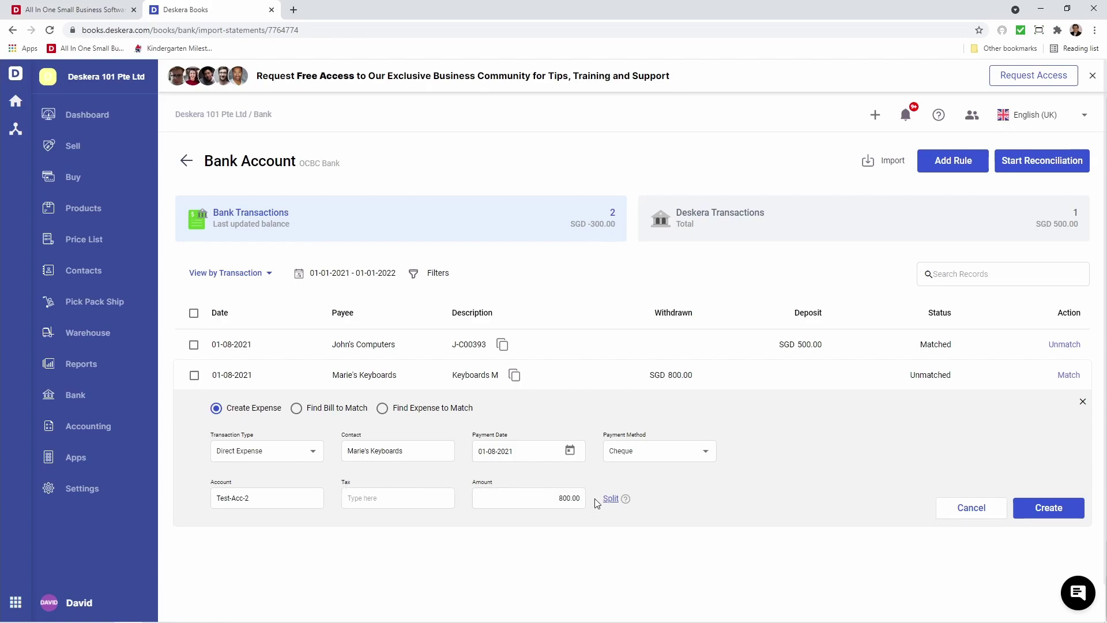
pyautogui.moveTo(624, 504)
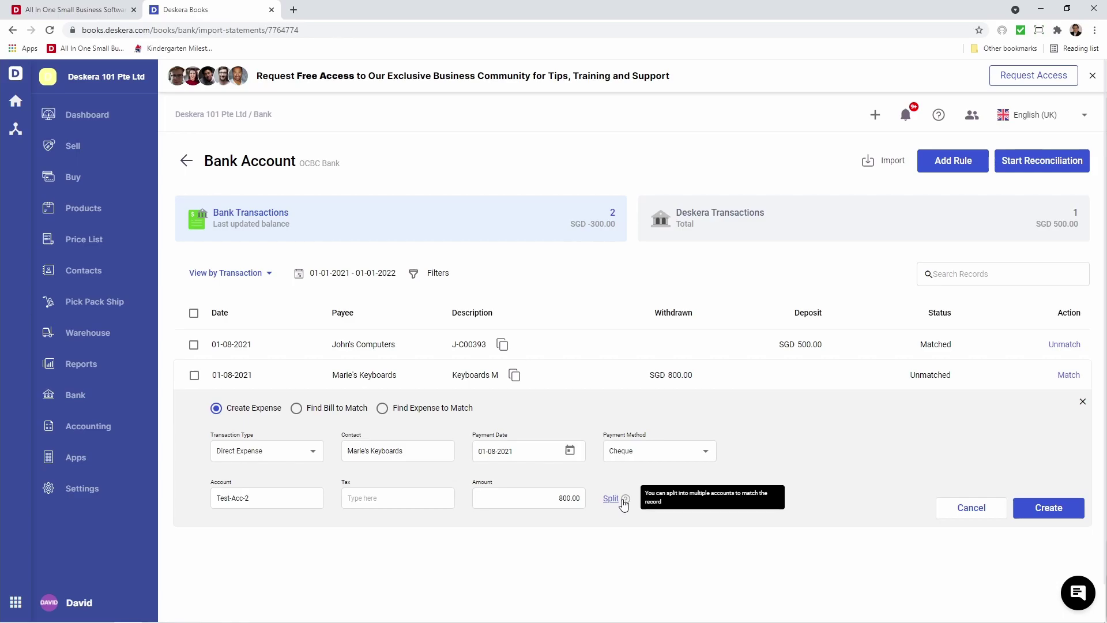
pyautogui.click(612, 502)
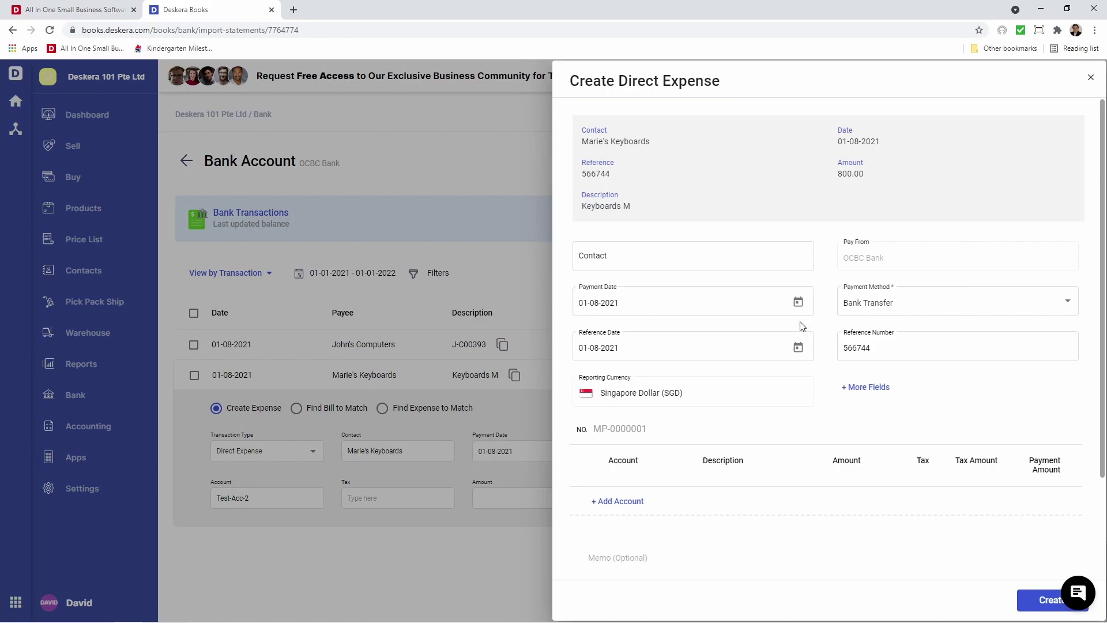
pyautogui.click(619, 502)
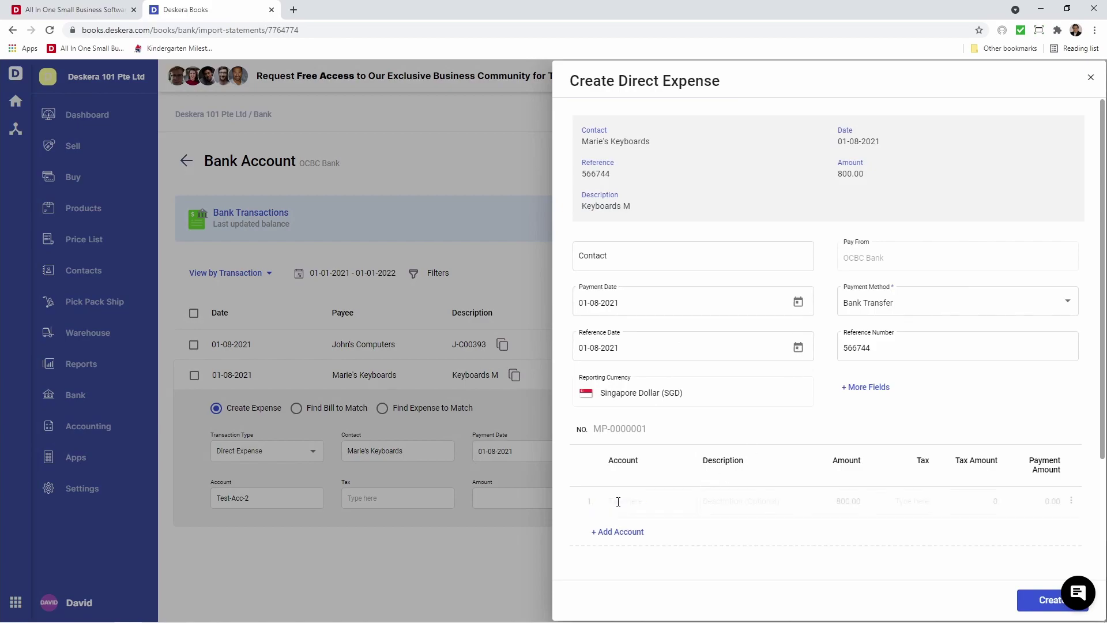
pyautogui.click(620, 502)
pyautogui.write('test')
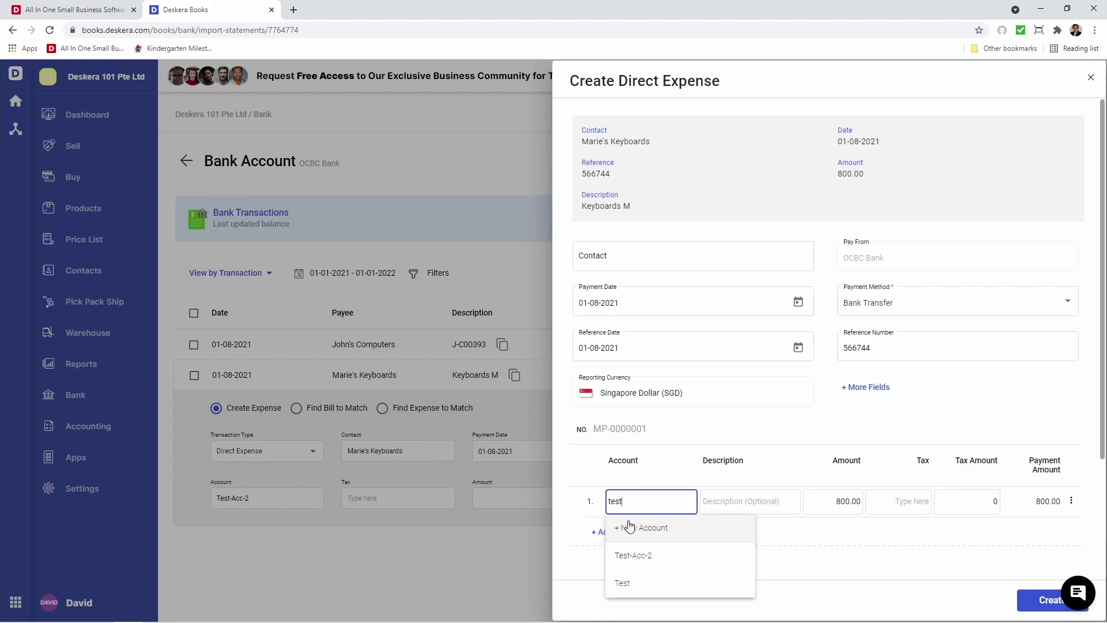
pyautogui.click(637, 555)
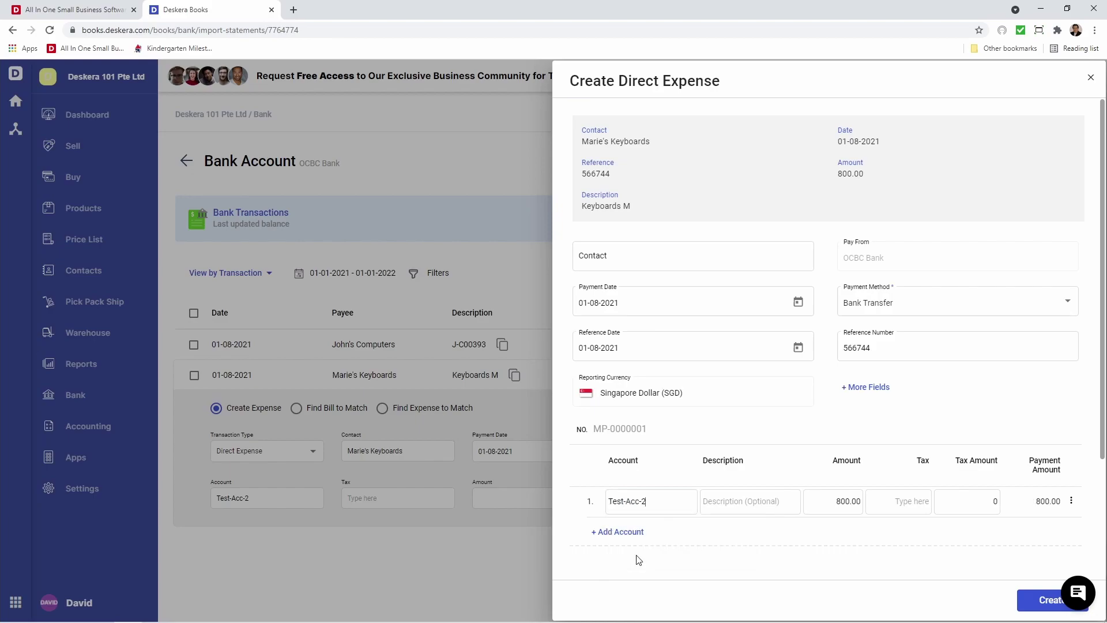
# Add a Test line, set amounts 500.00 and 300.00, and create the expense
pyautogui.click(622, 532)
pyautogui.click(630, 532)
pyautogui.write('t')
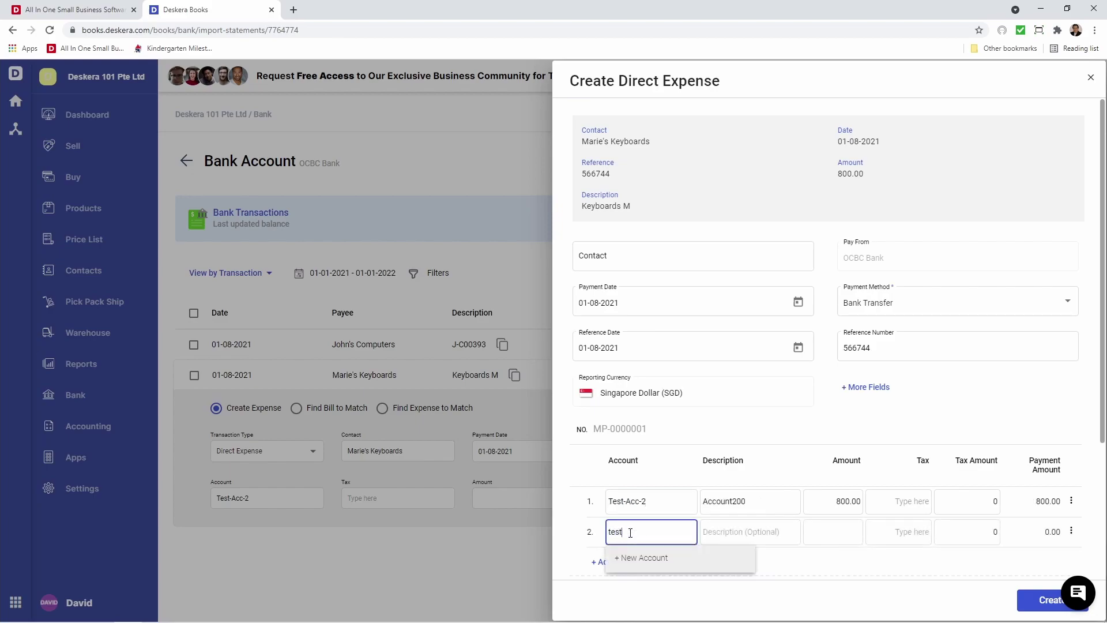
pyautogui.write('est')
pyautogui.click(635, 502)
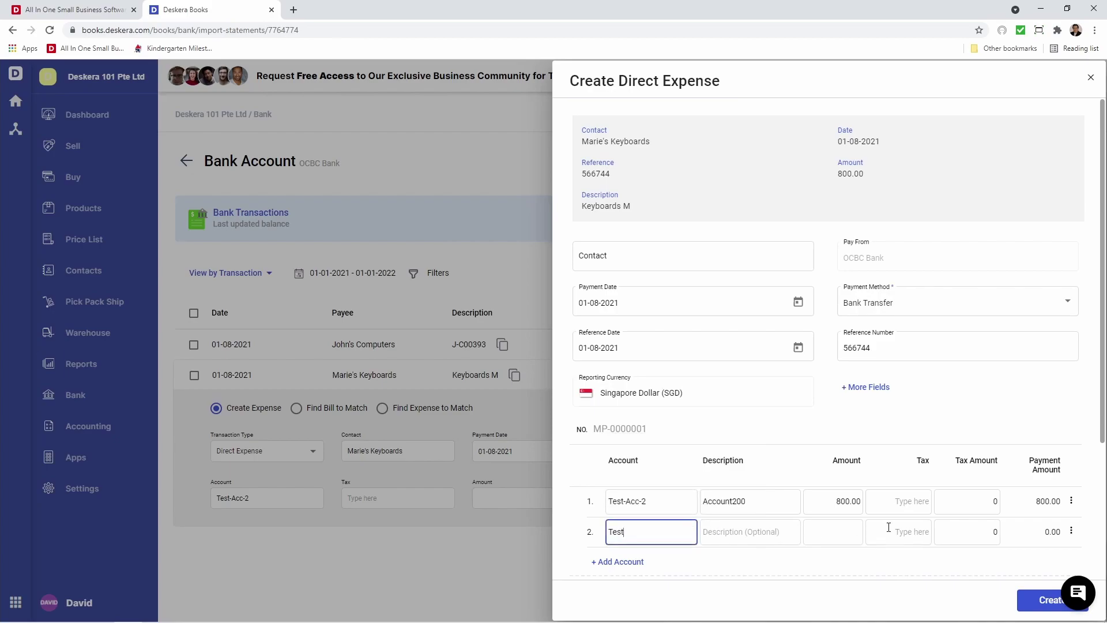
pyautogui.click(842, 503)
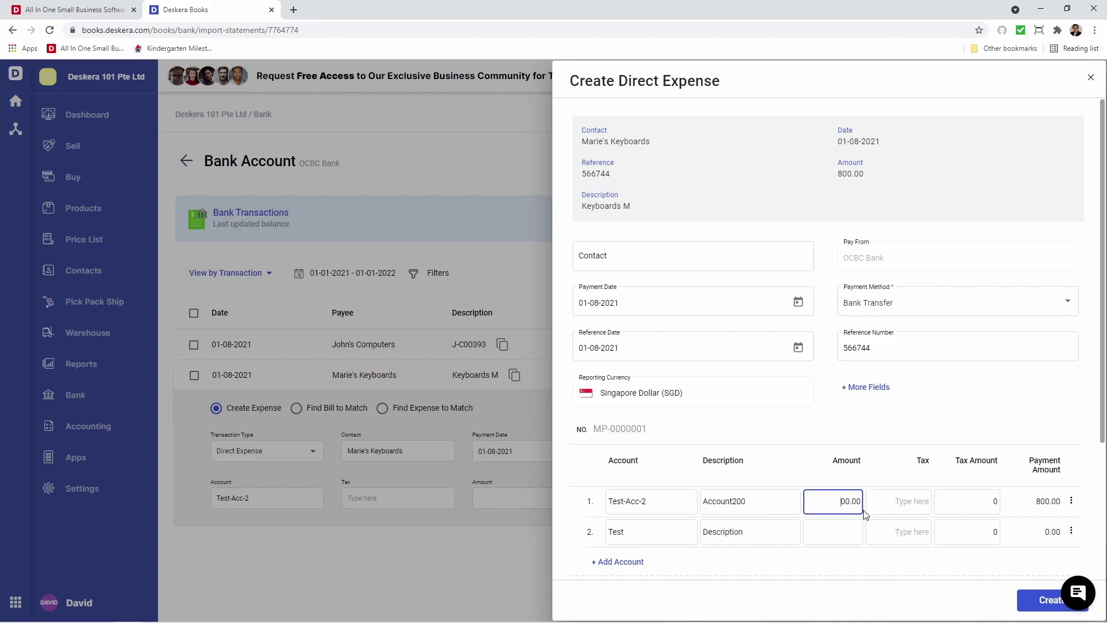
pyautogui.click(840, 529)
pyautogui.write('300')
pyautogui.click(893, 599)
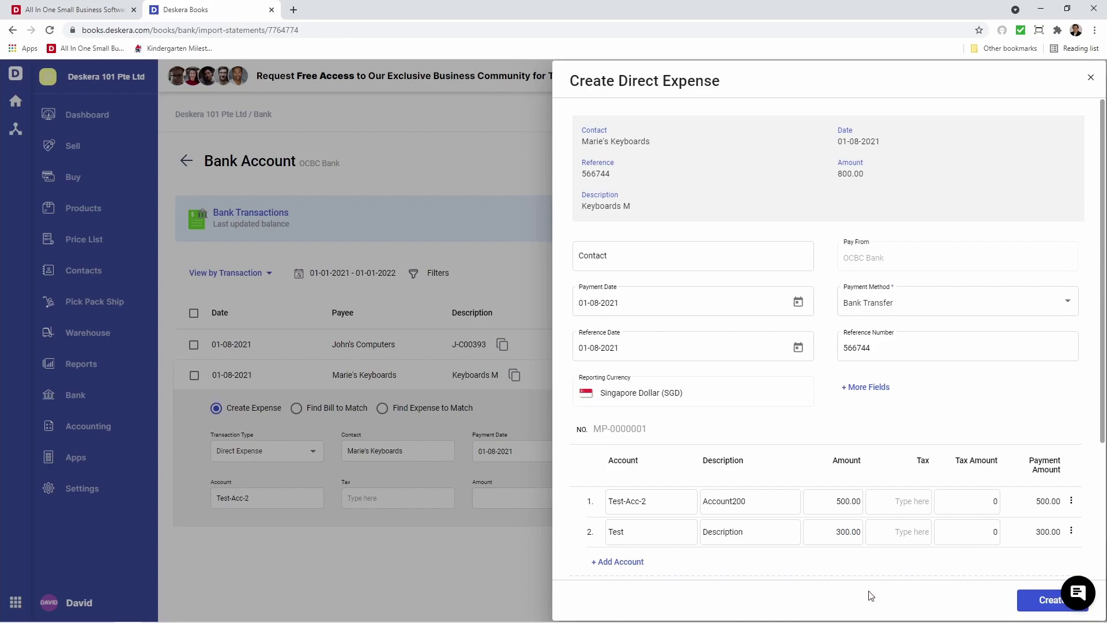
pyautogui.click(1040, 603)
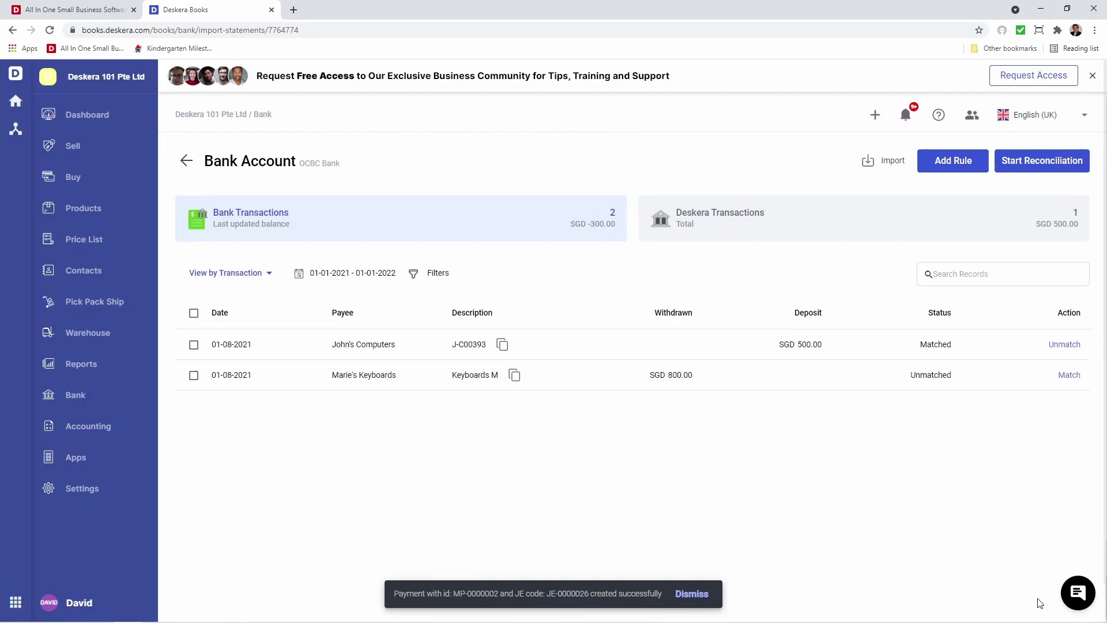
# Rematch the Marie's Keyboards withdrawal to expense MP-0000002 and return to the Bank list
pyautogui.click(804, 225)
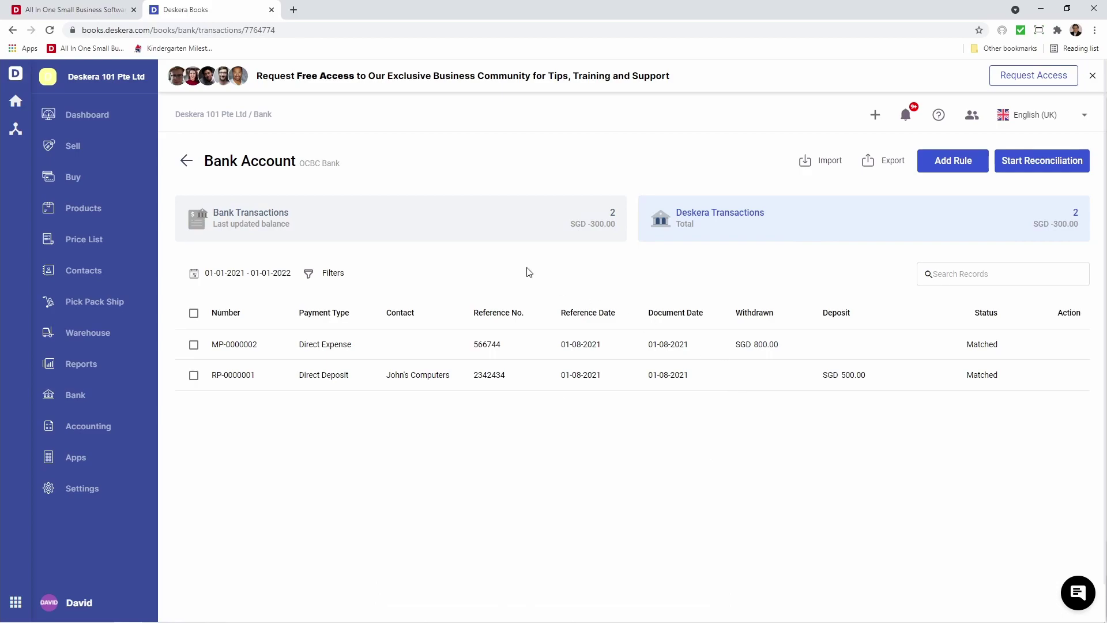
pyautogui.click(420, 237)
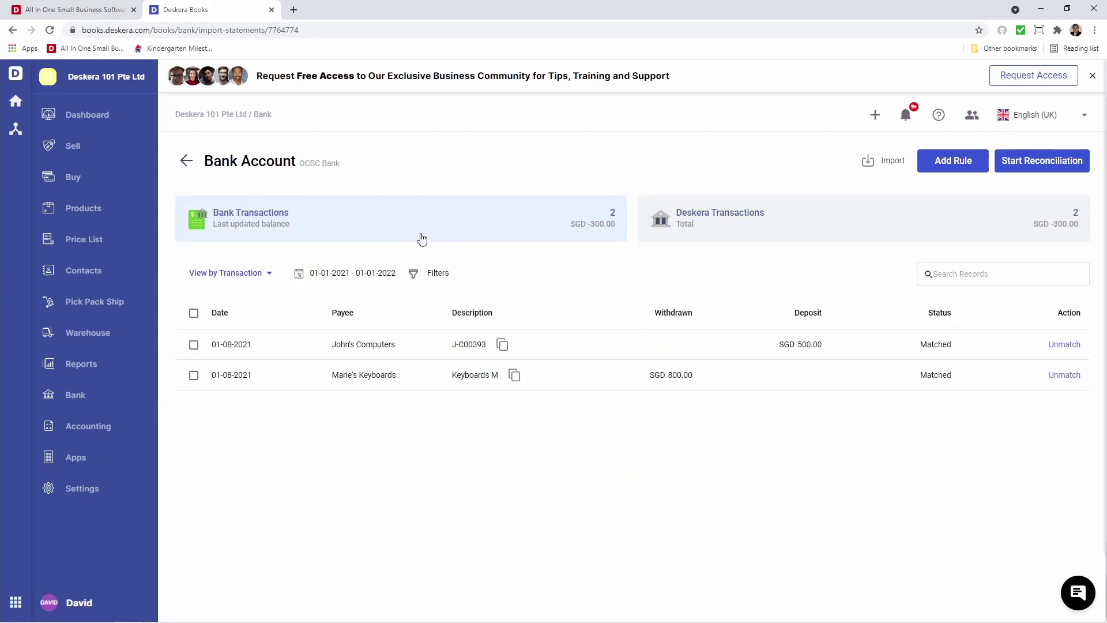
pyautogui.click(1064, 375)
pyautogui.click(1068, 376)
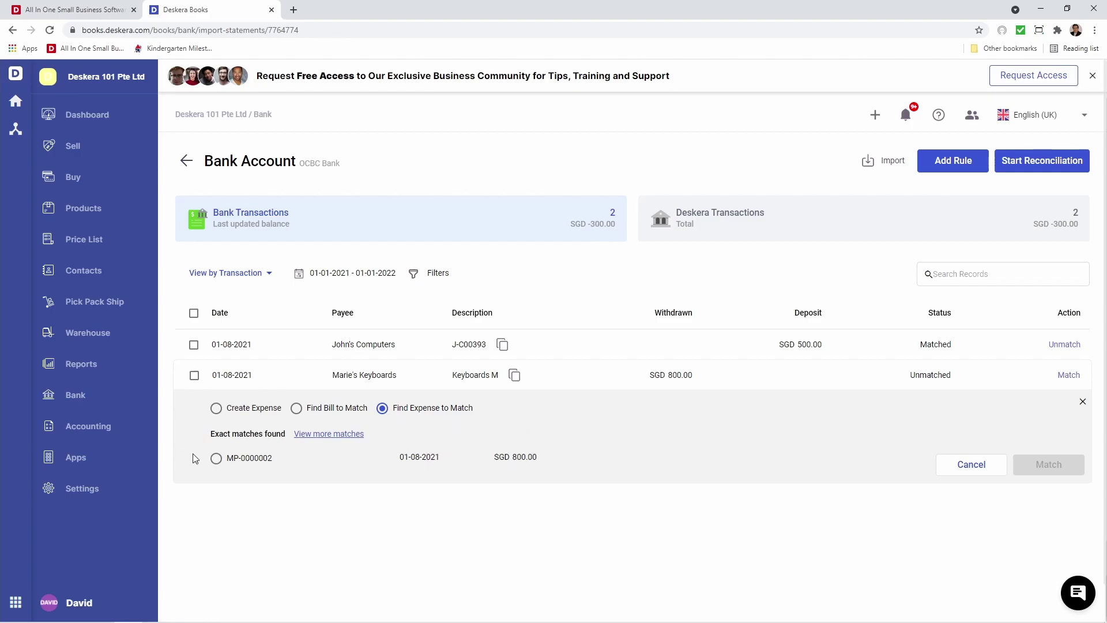
pyautogui.click(216, 459)
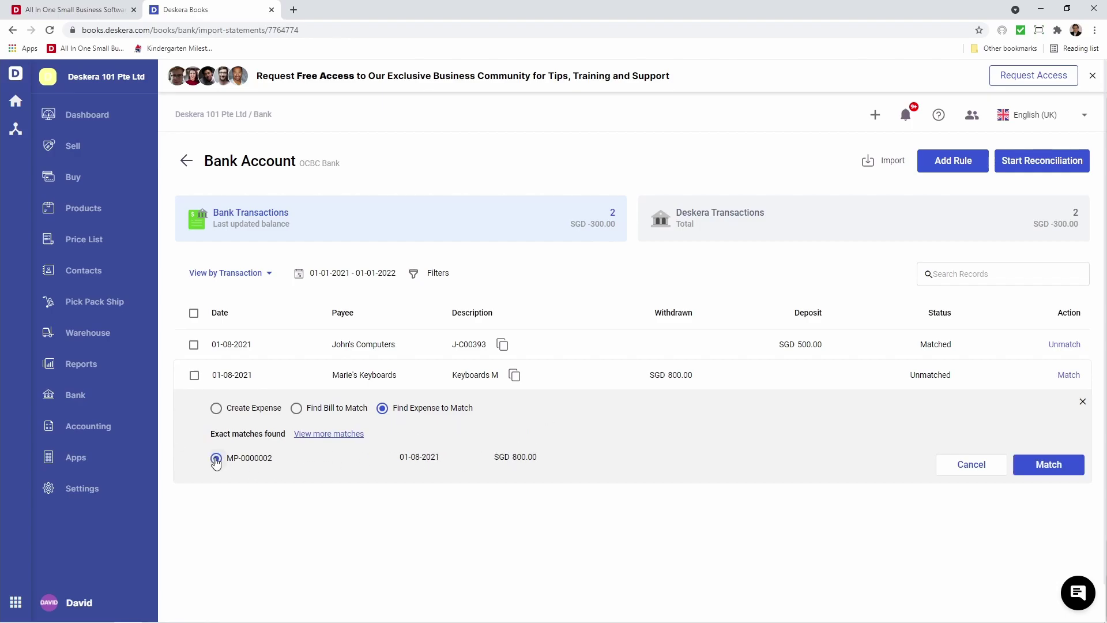
pyautogui.click(1064, 469)
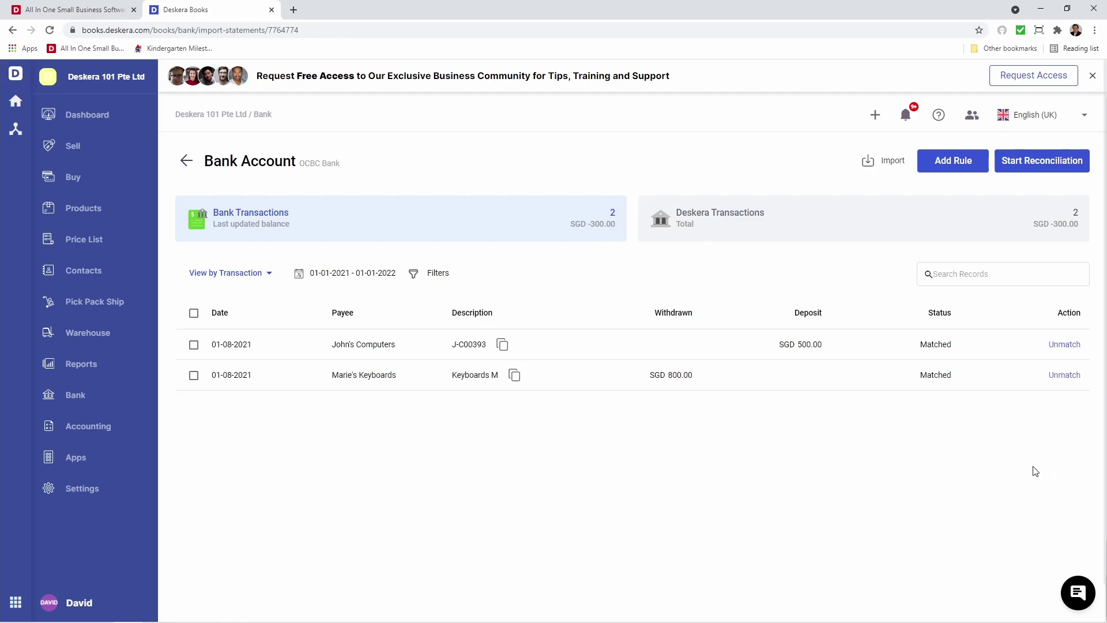
pyautogui.click(91, 399)
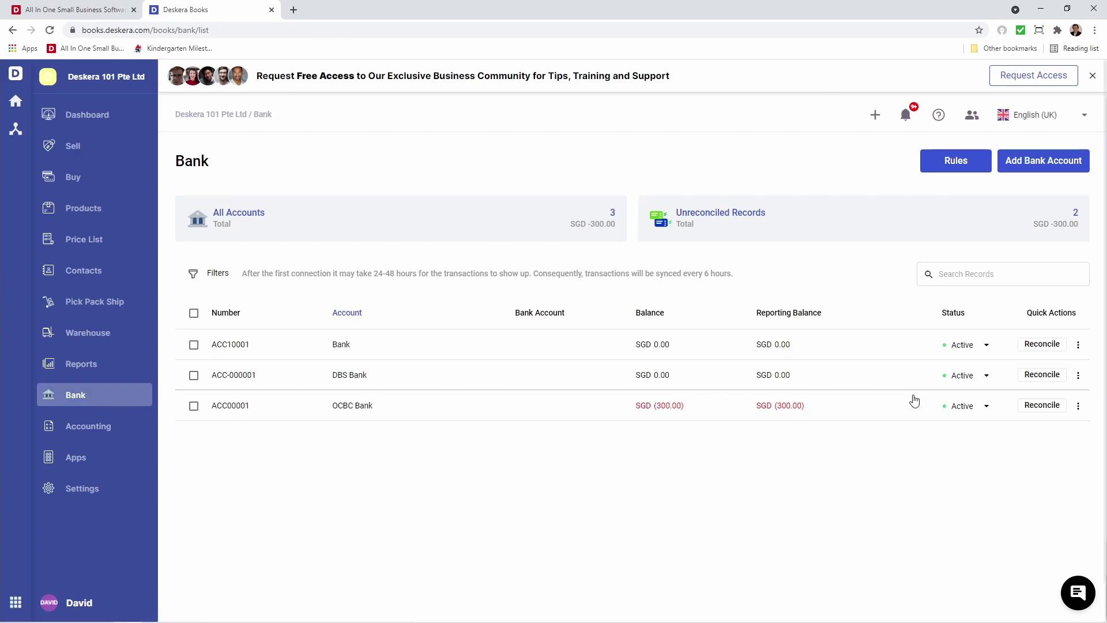
# Confirm the OCBC Bank reconciliation, choose period Aug 2021, and save it
pyautogui.click(1040, 405)
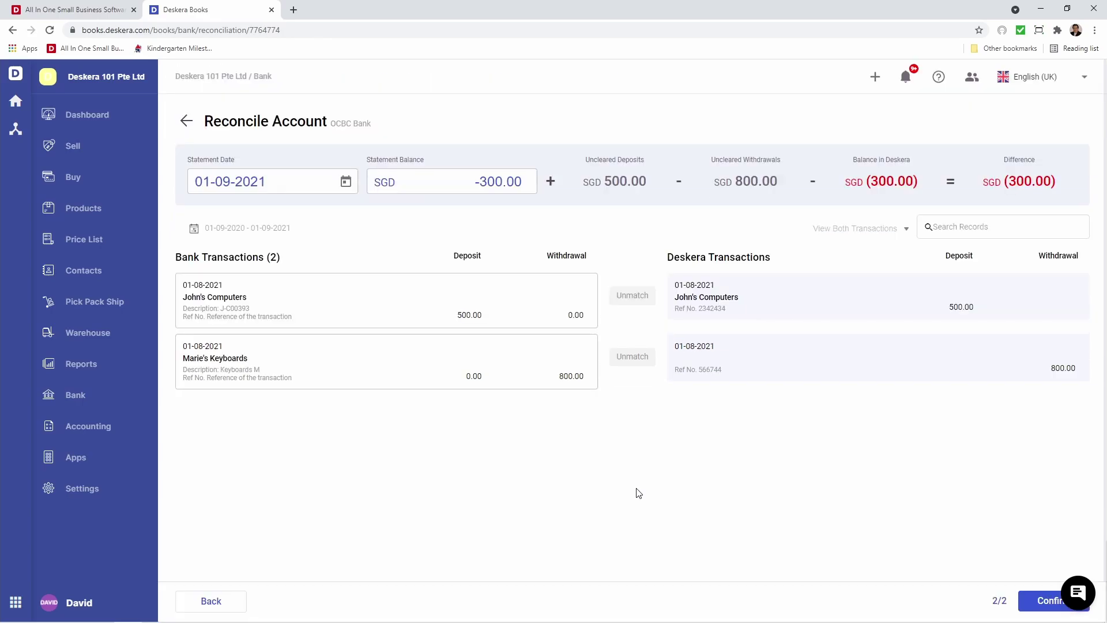
pyautogui.click(1041, 605)
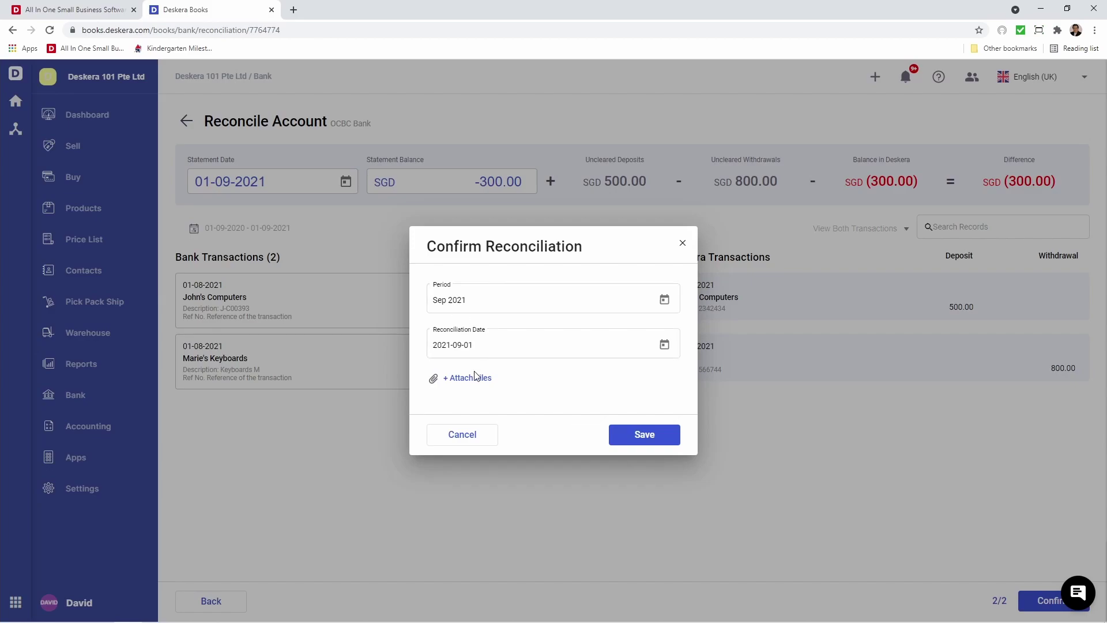
pyautogui.click(667, 301)
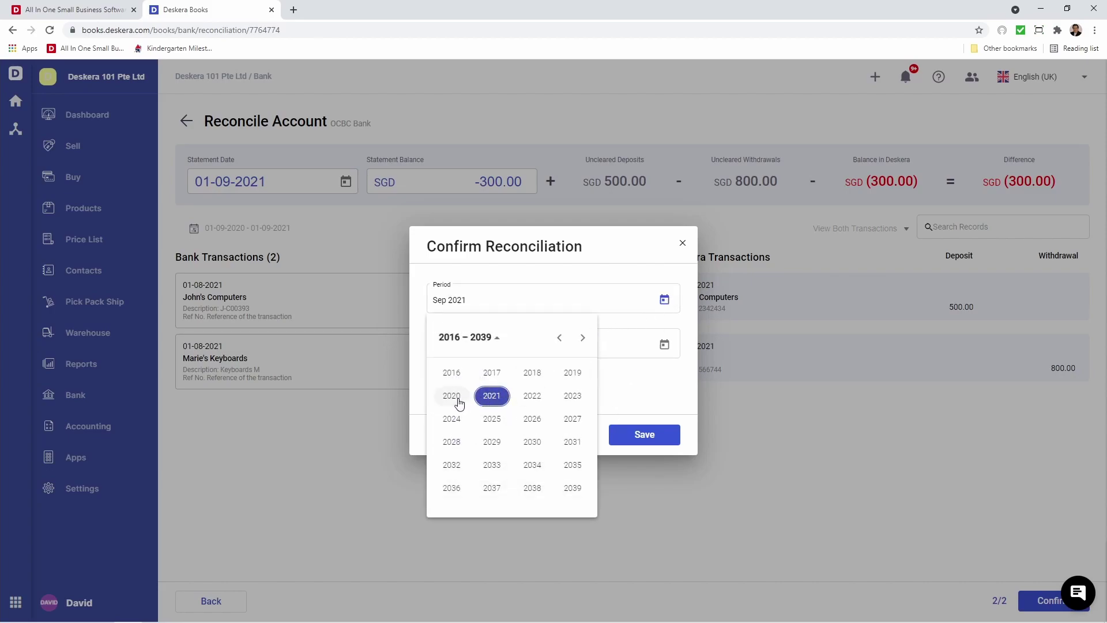
pyautogui.click(492, 396)
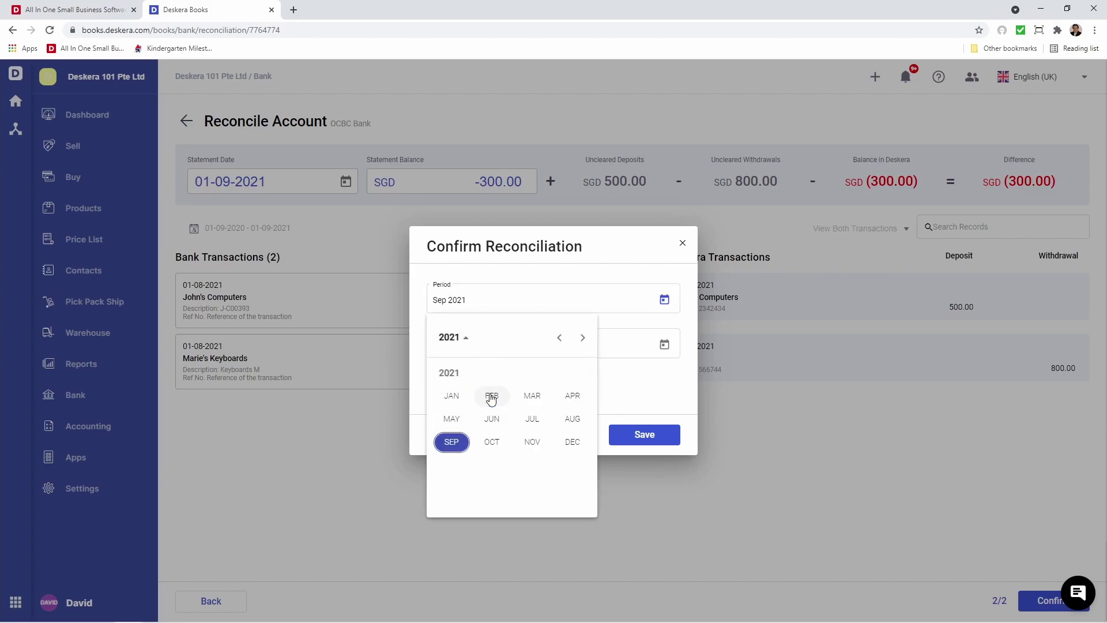
pyautogui.click(574, 418)
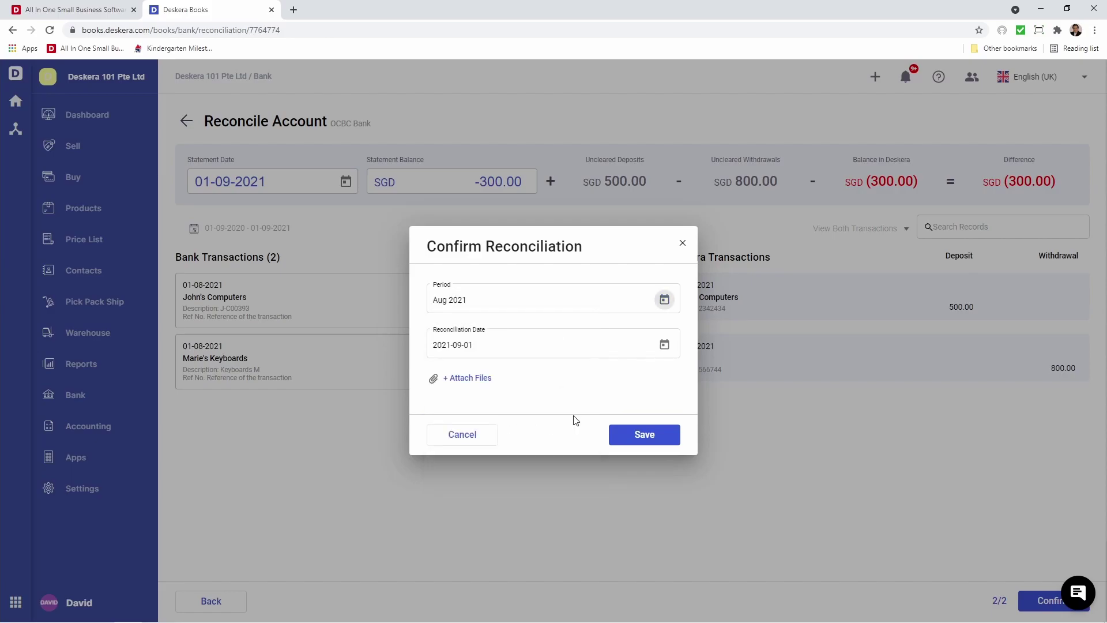
pyautogui.click(652, 437)
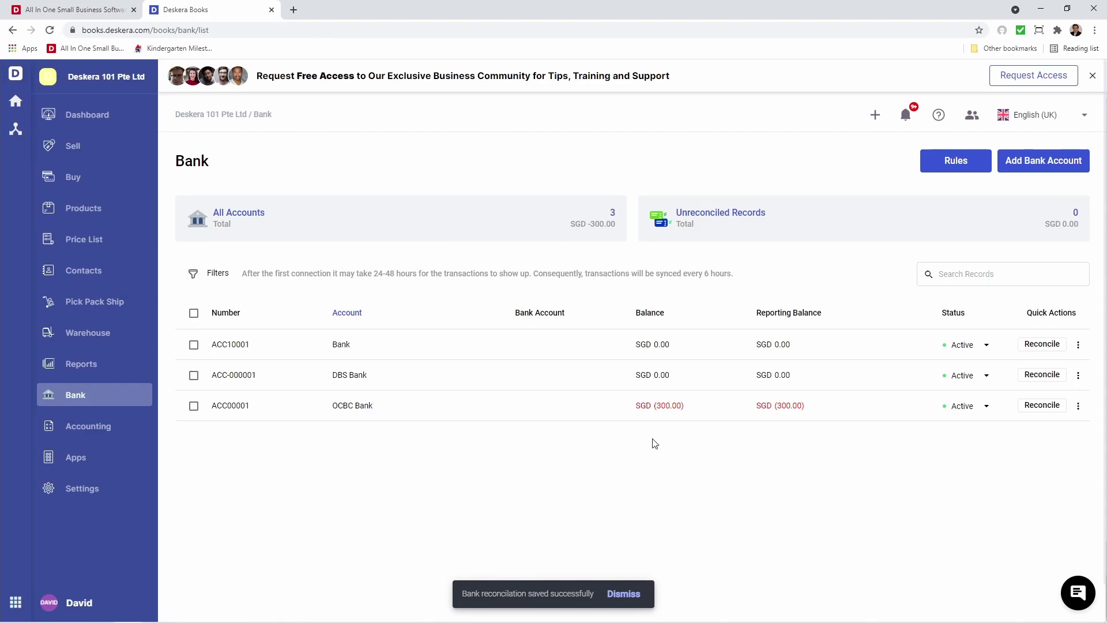
# View the Reconciliation Log Report for Aug 2021 (OCBC Bank, SGD (300.00)), then return to Reports
pyautogui.click(102, 367)
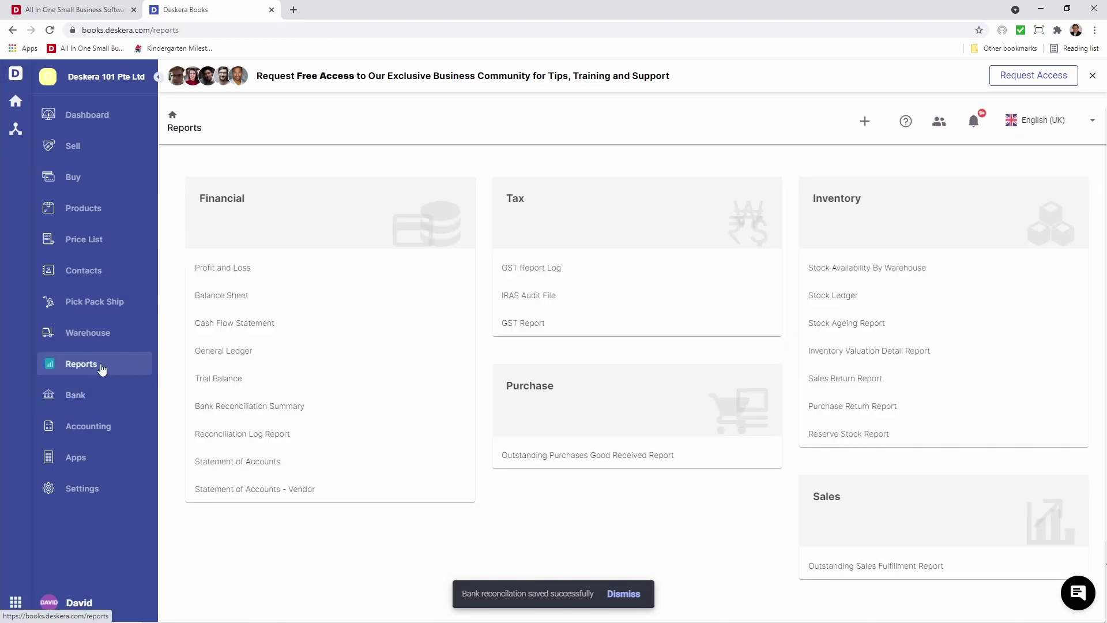
pyautogui.click(309, 442)
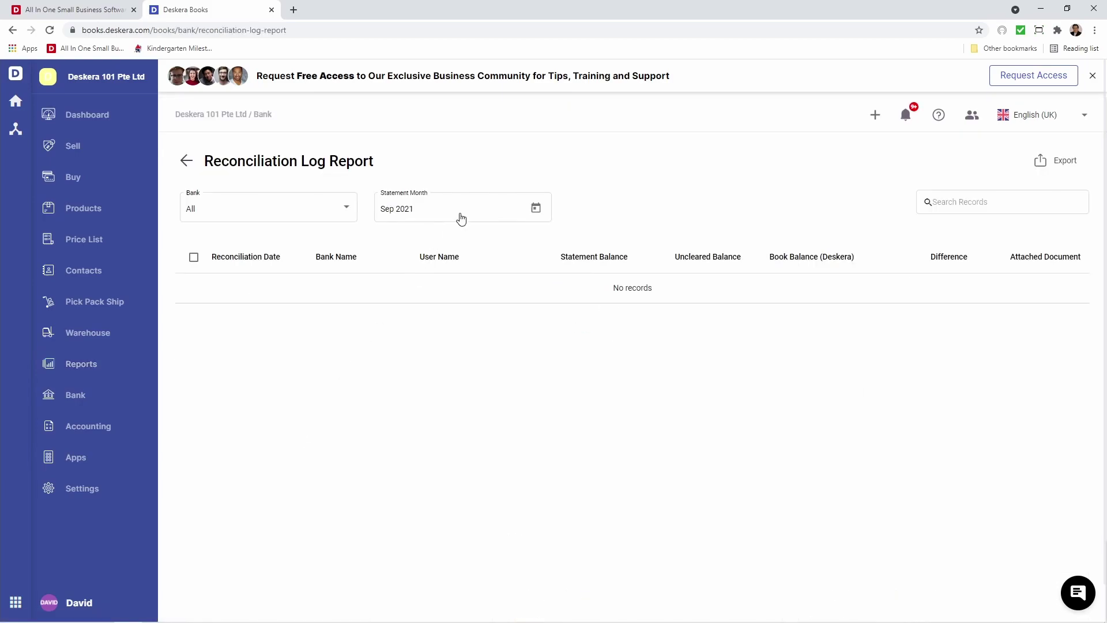
pyautogui.click(533, 209)
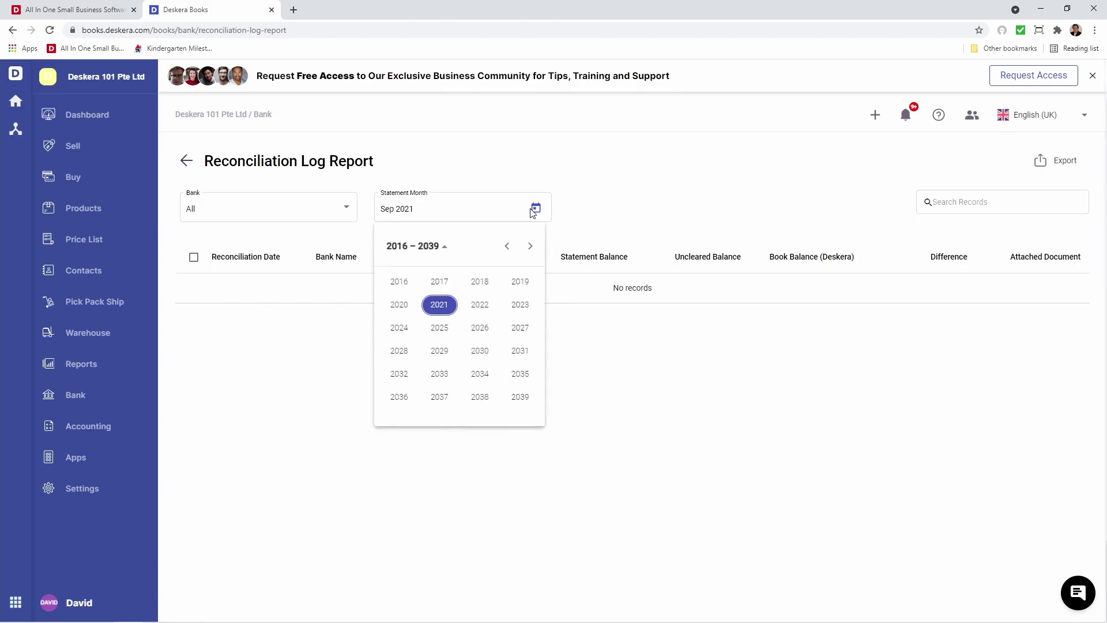
pyautogui.click(437, 305)
pyautogui.click(511, 327)
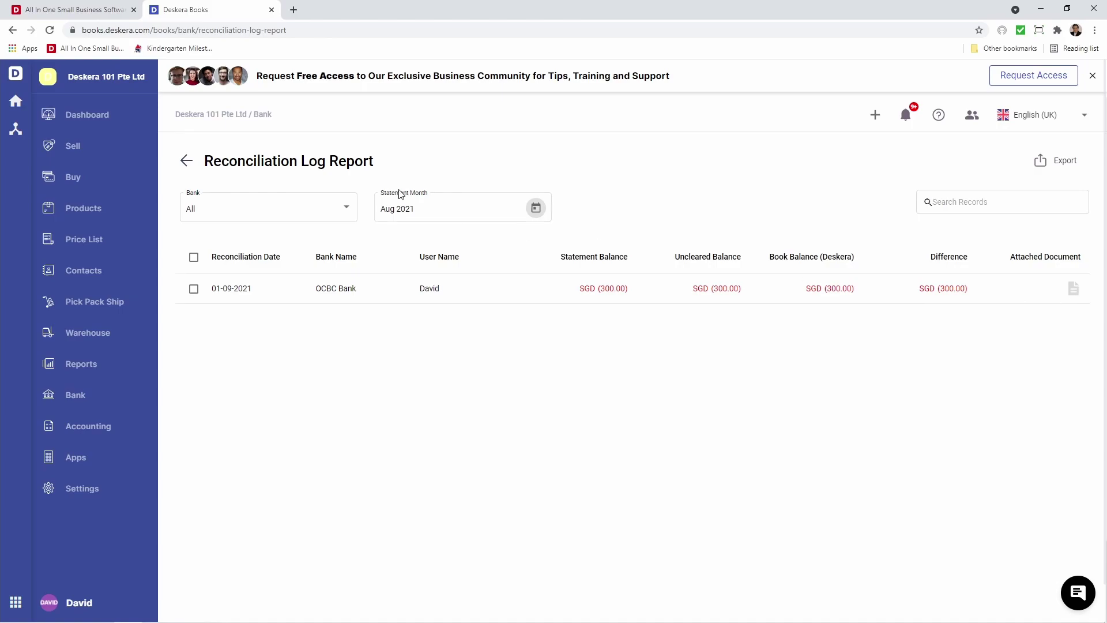
pyautogui.click(183, 160)
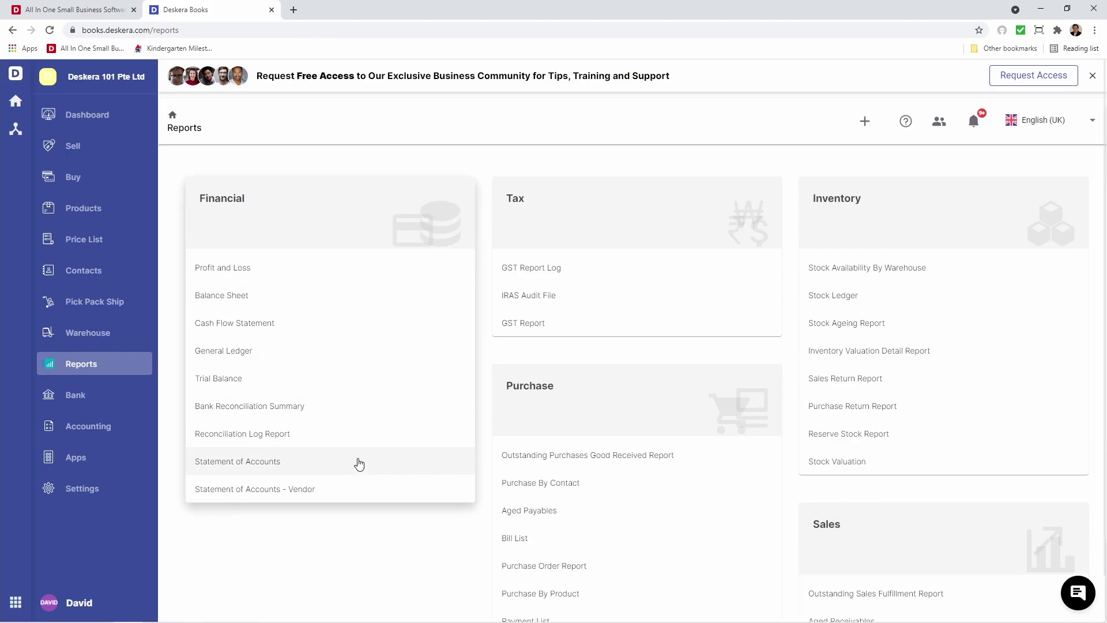
# Show the Bank Reconciliation Summary for OCBC Bank for Aug 2021, balances SGD (300.00)
pyautogui.click(356, 417)
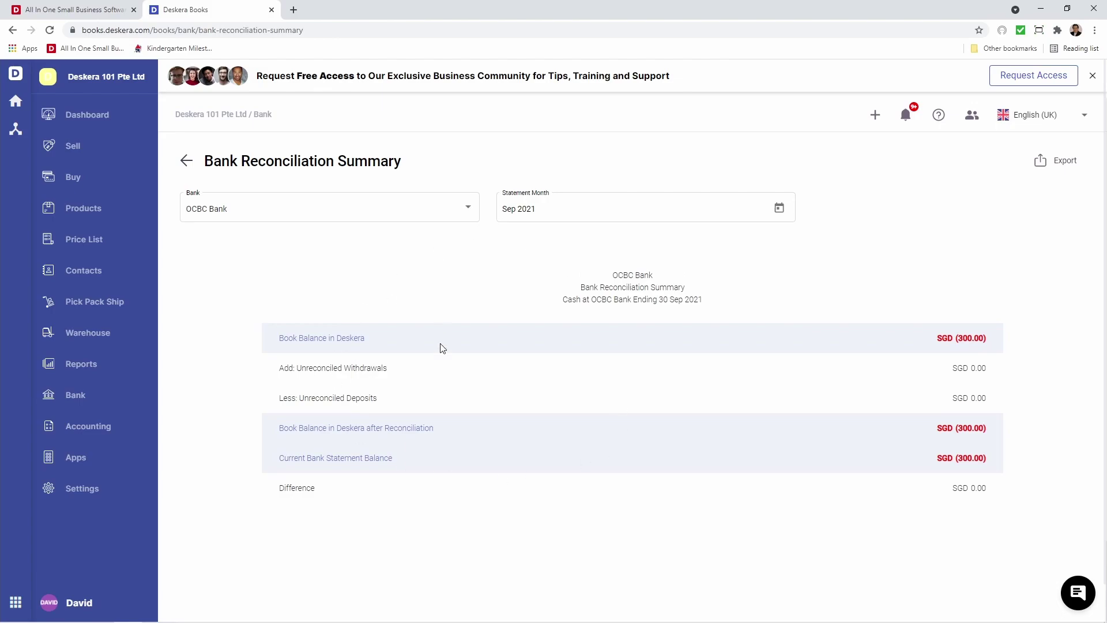
pyautogui.click(397, 213)
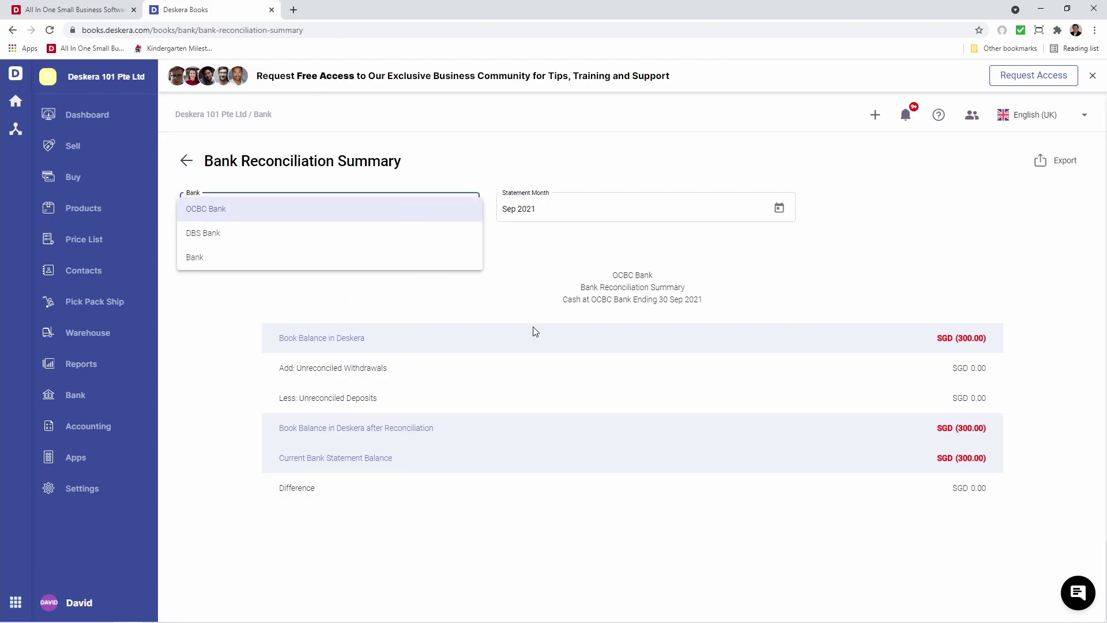
pyautogui.click(533, 331)
pyautogui.click(780, 208)
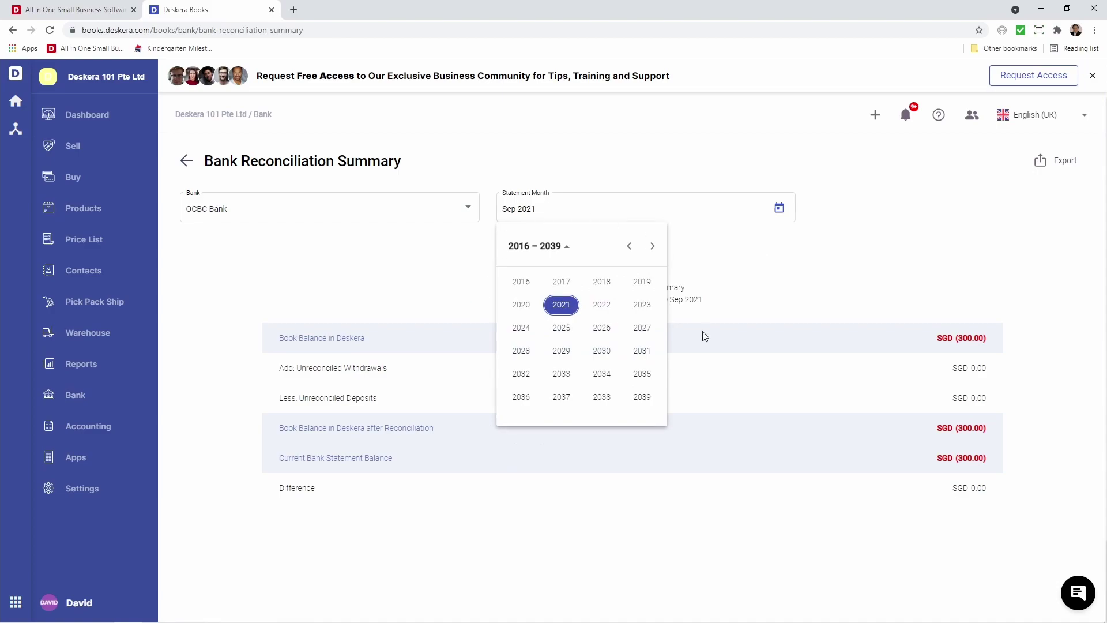
pyautogui.click(555, 310)
pyautogui.click(646, 327)
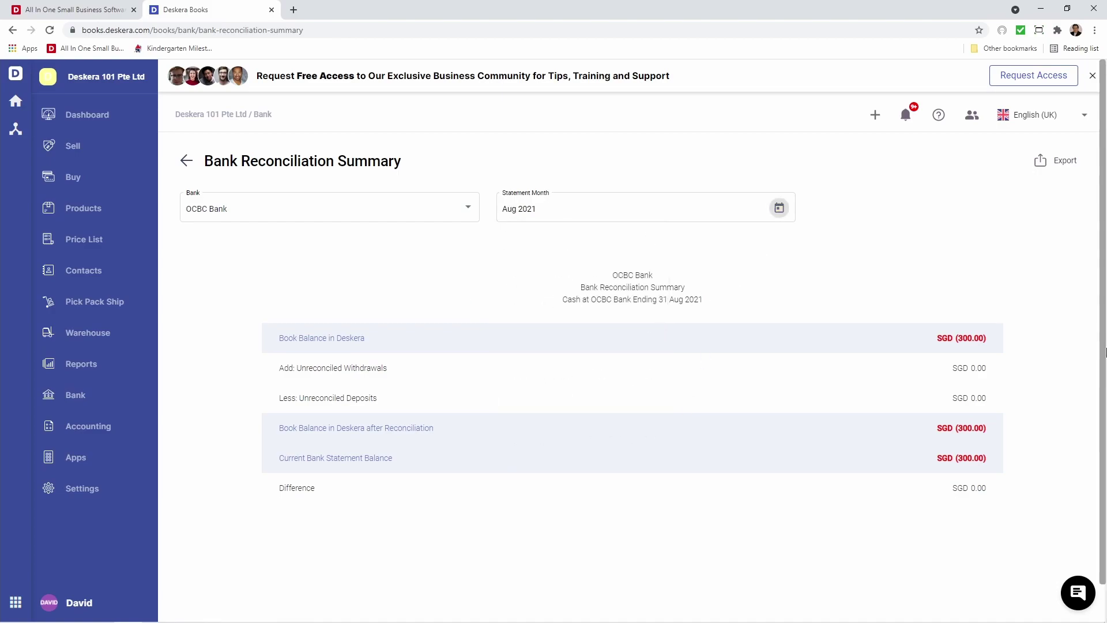